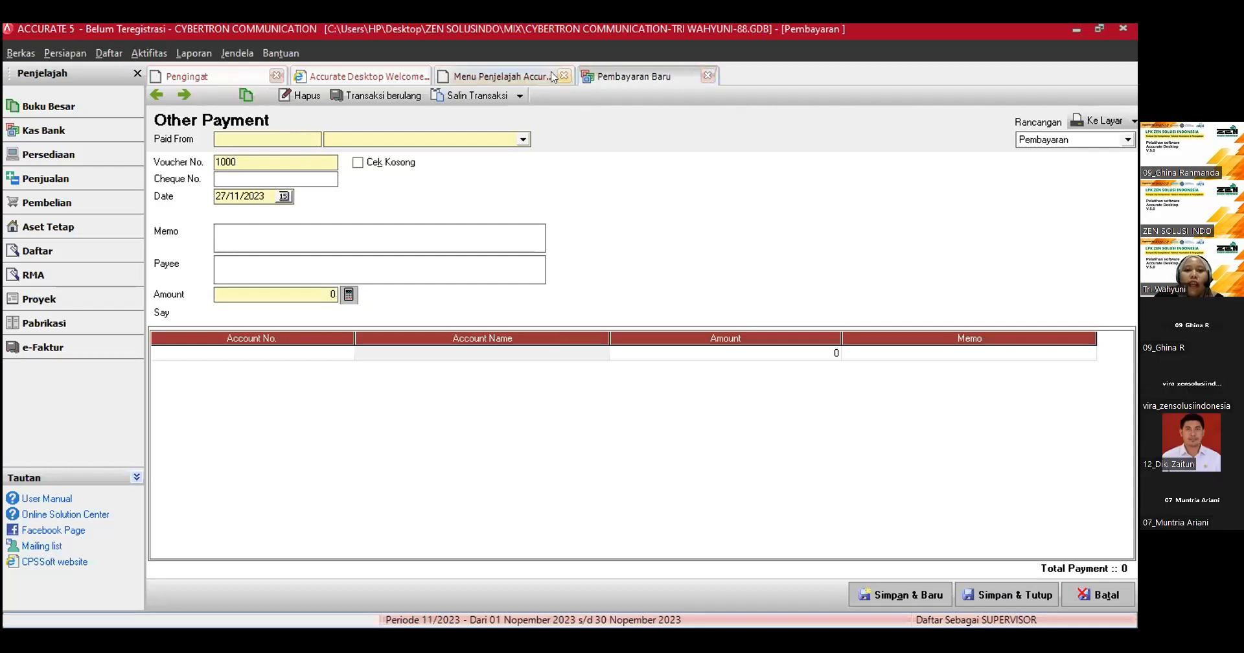
pyautogui.click(38, 133)
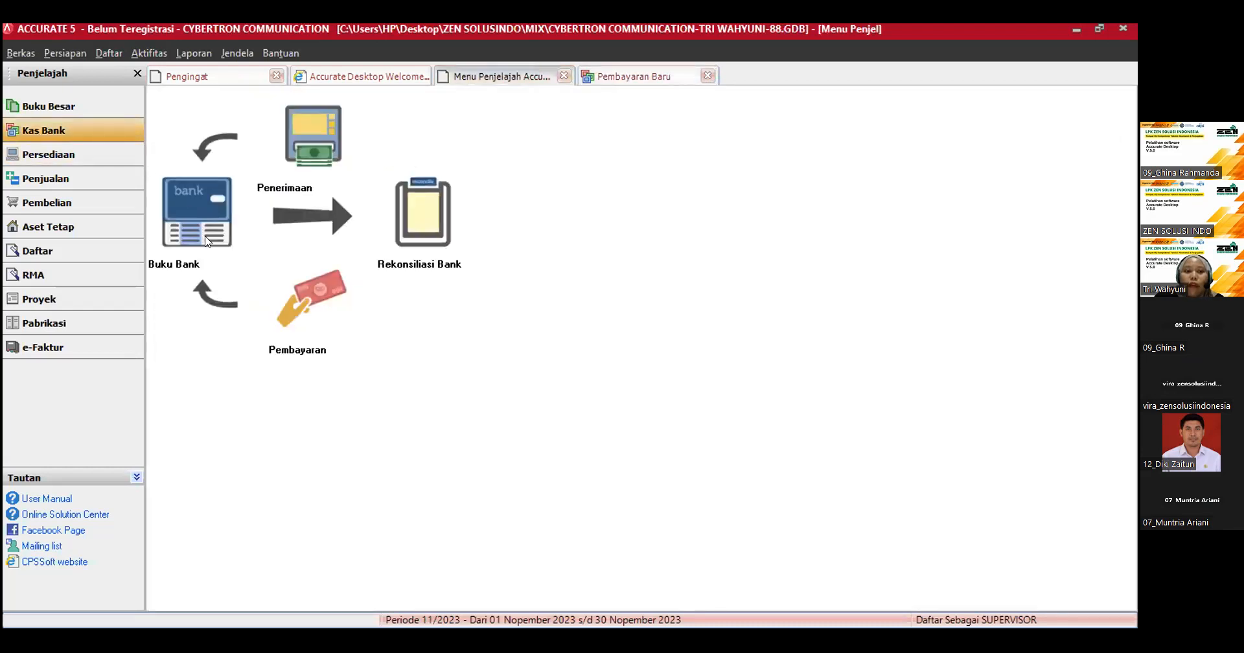
pyautogui.click(310, 297)
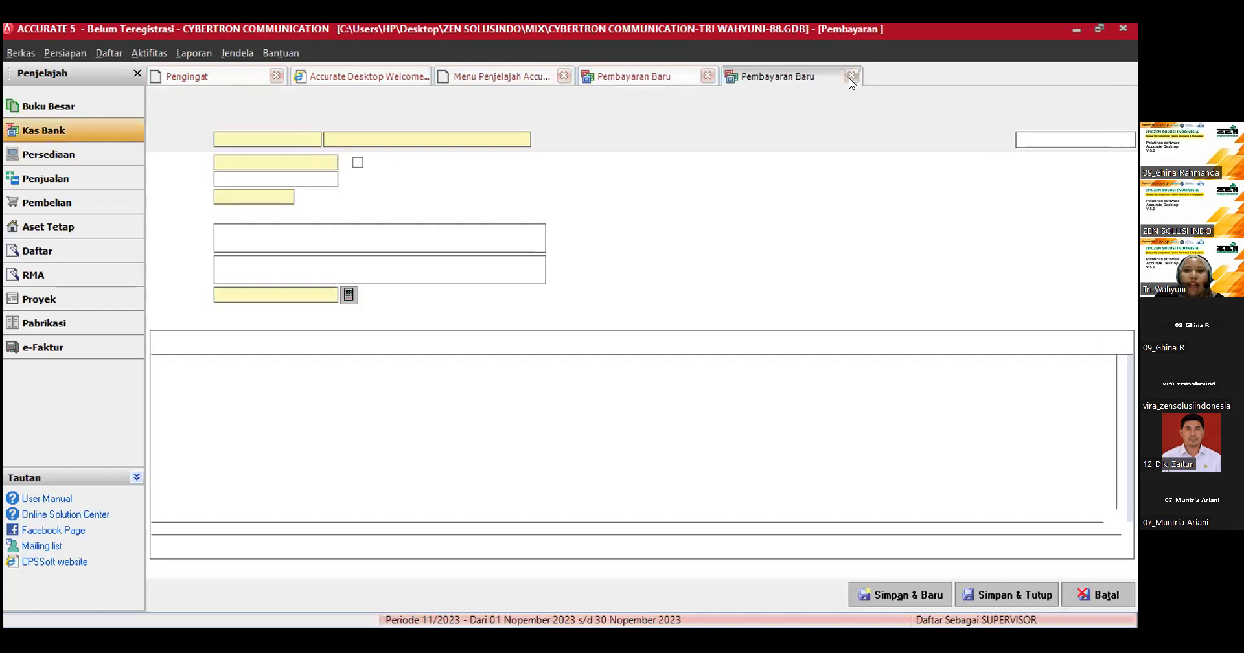
pyautogui.click(852, 76)
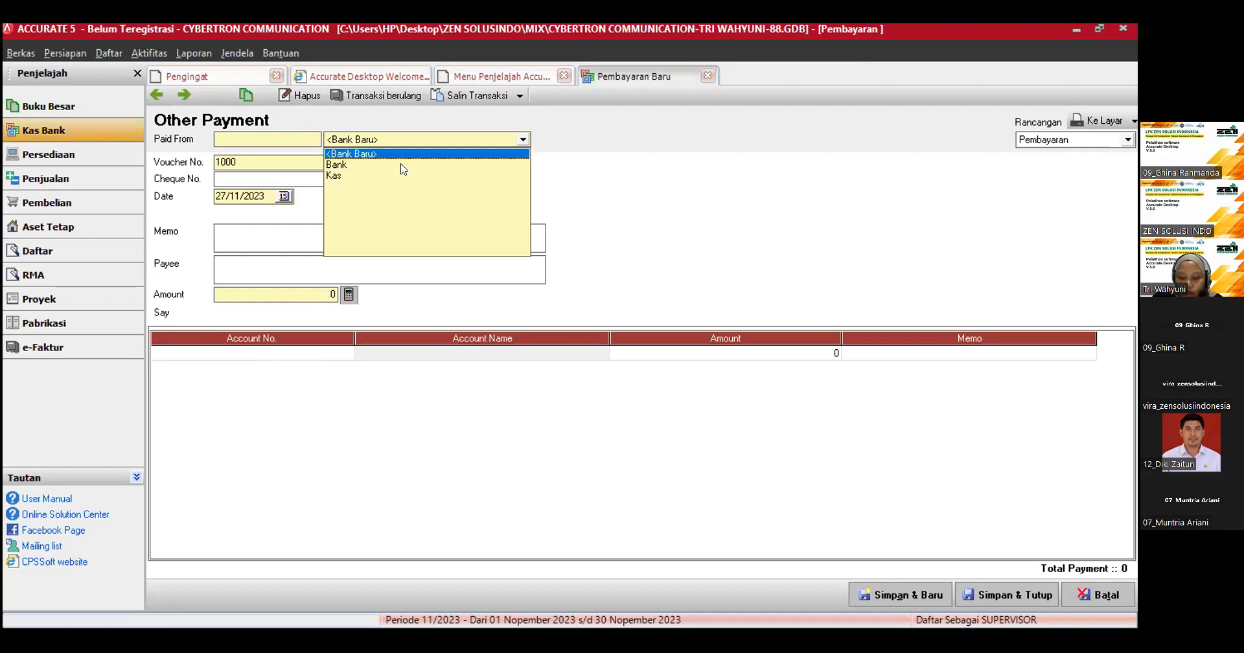
# Step: Choose Bank as the account the payment is paid from and set the voucher number to BKK-01
pyautogui.doubleClick(274, 160)
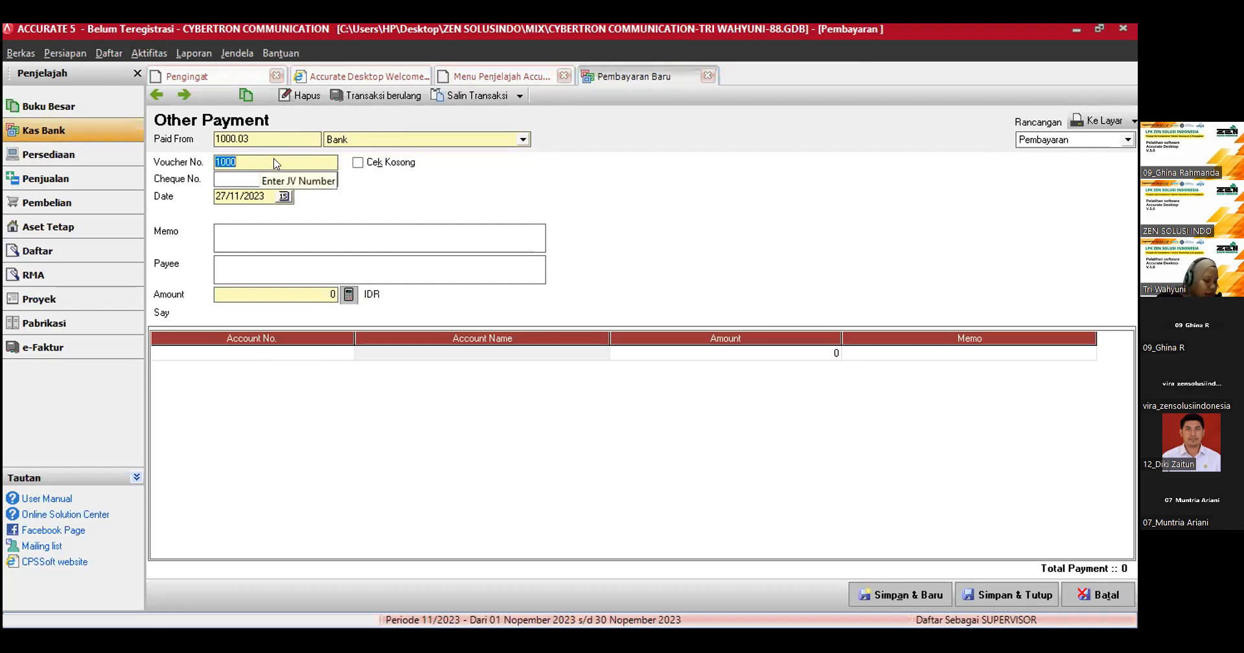
pyautogui.write('BKK-01')
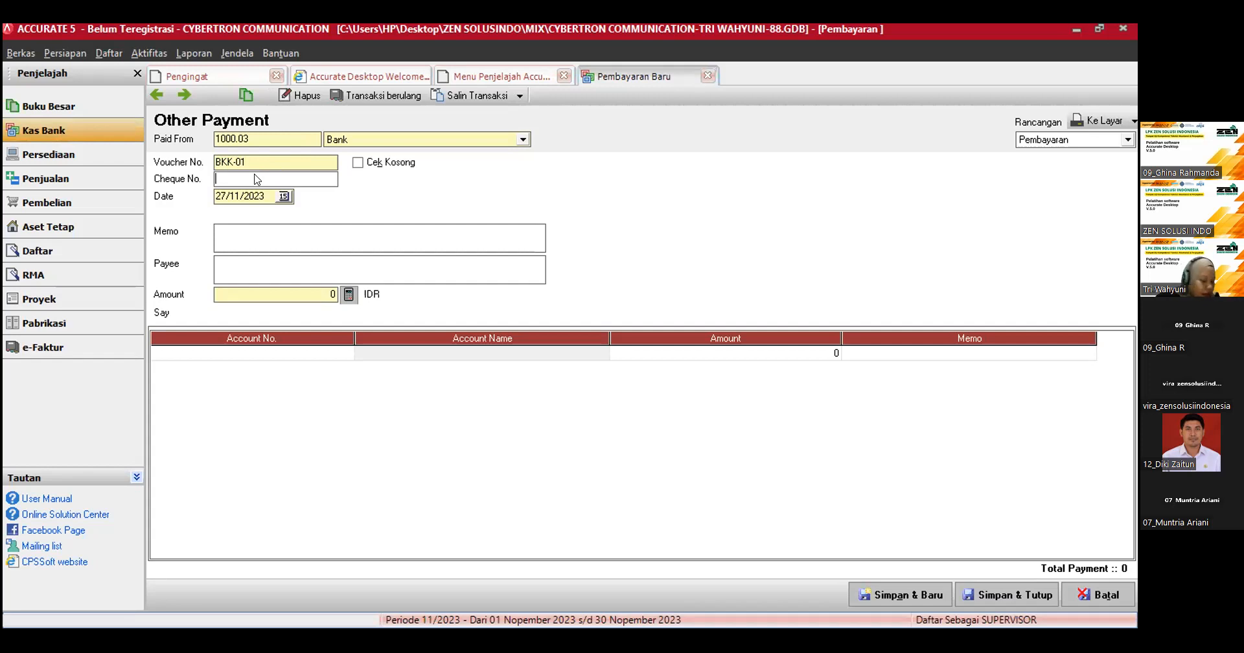
# Step: Enter 02-CBD/22 as the payment's cheque number and set its date to 04/01/2023
pyautogui.write('02-C')
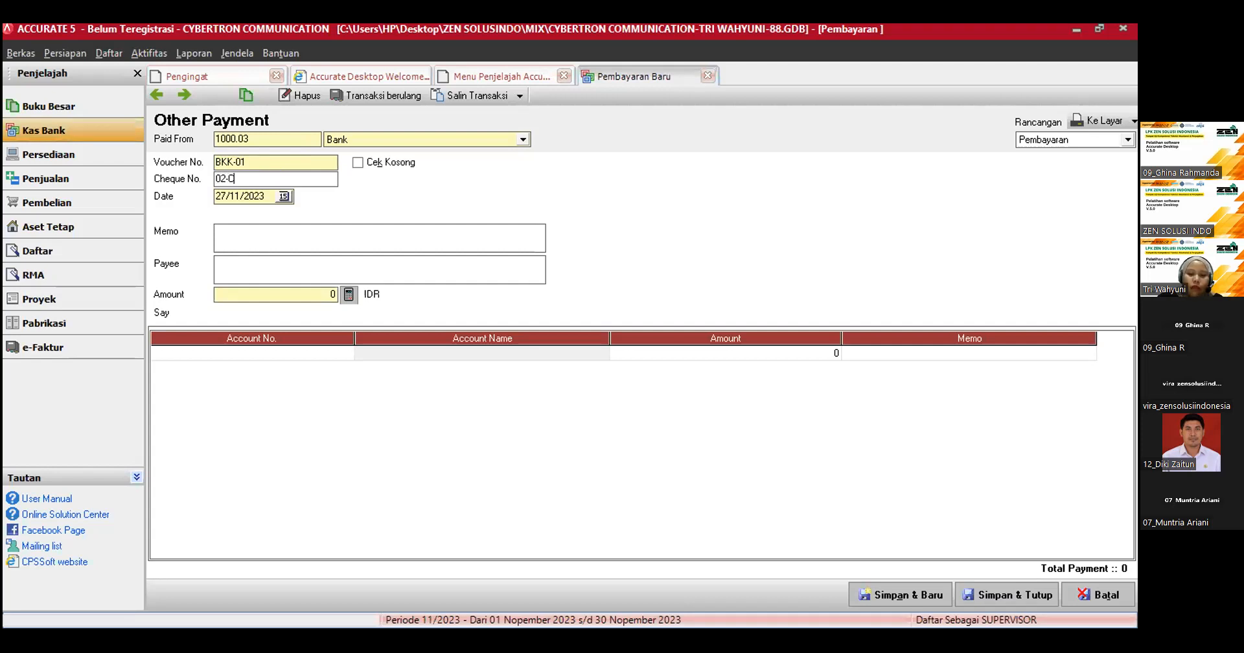
pyautogui.write('BD')
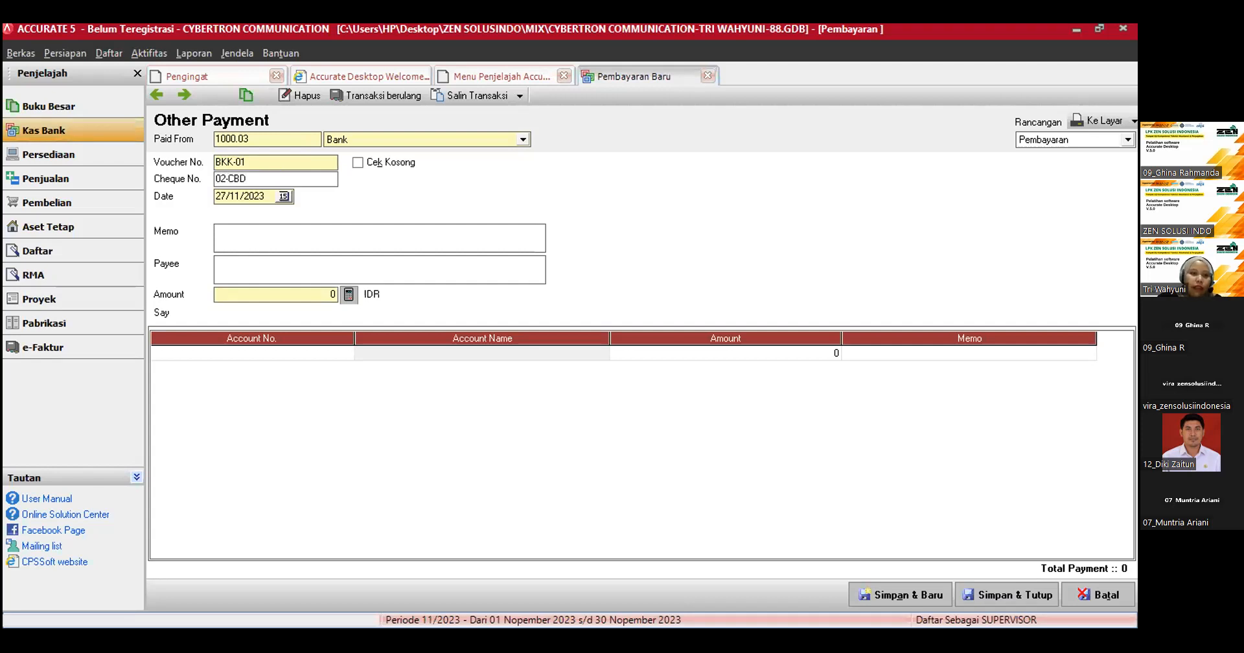
pyautogui.write('/22')
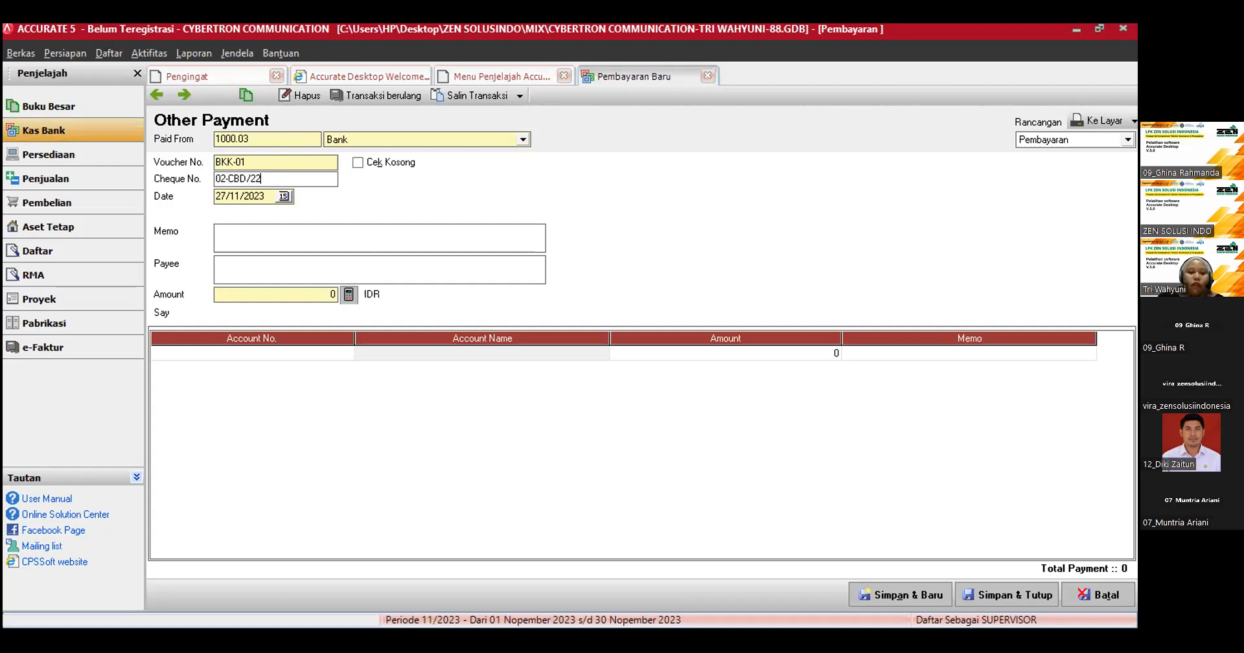
pyautogui.press('Tab')
pyautogui.write('04/')
pyautogui.write('01/2023')
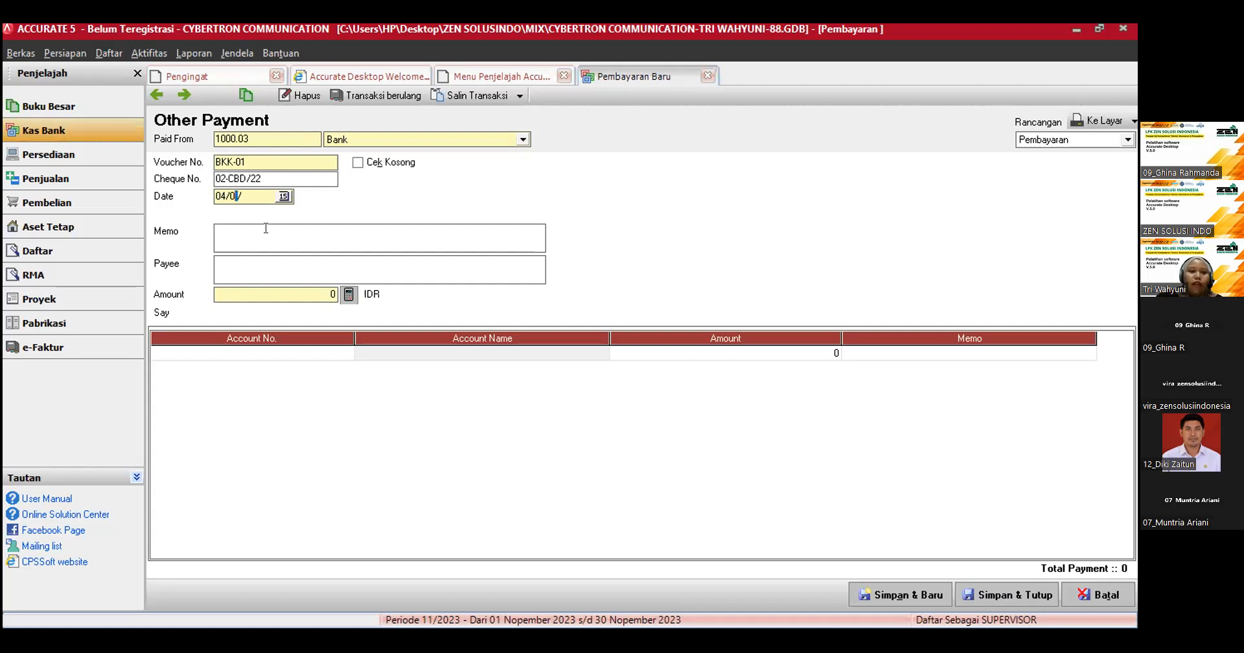
# Step: Enter the payment's header memo "Pembayaran Asuransi Karyawan dimuka periode 1 Januari 2023 - 31 Desember 2023"
pyautogui.click(243, 237)
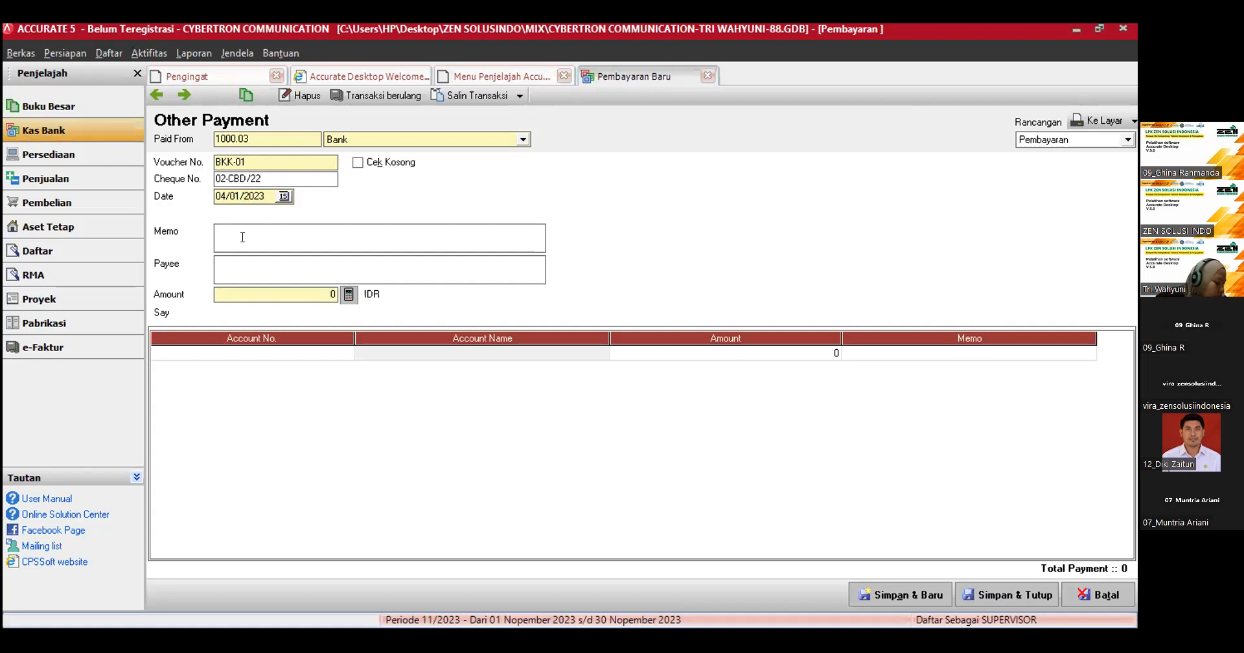
pyautogui.write('Pembay')
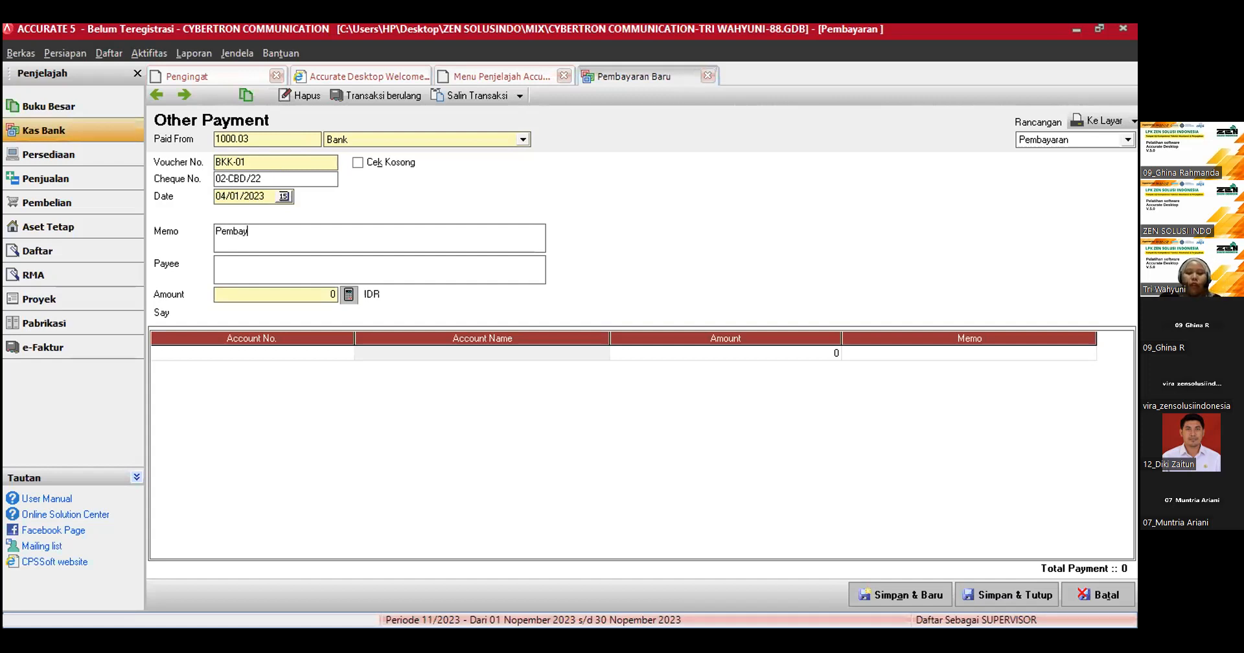
pyautogui.write('aran Asuransi Karyawan dimuk')
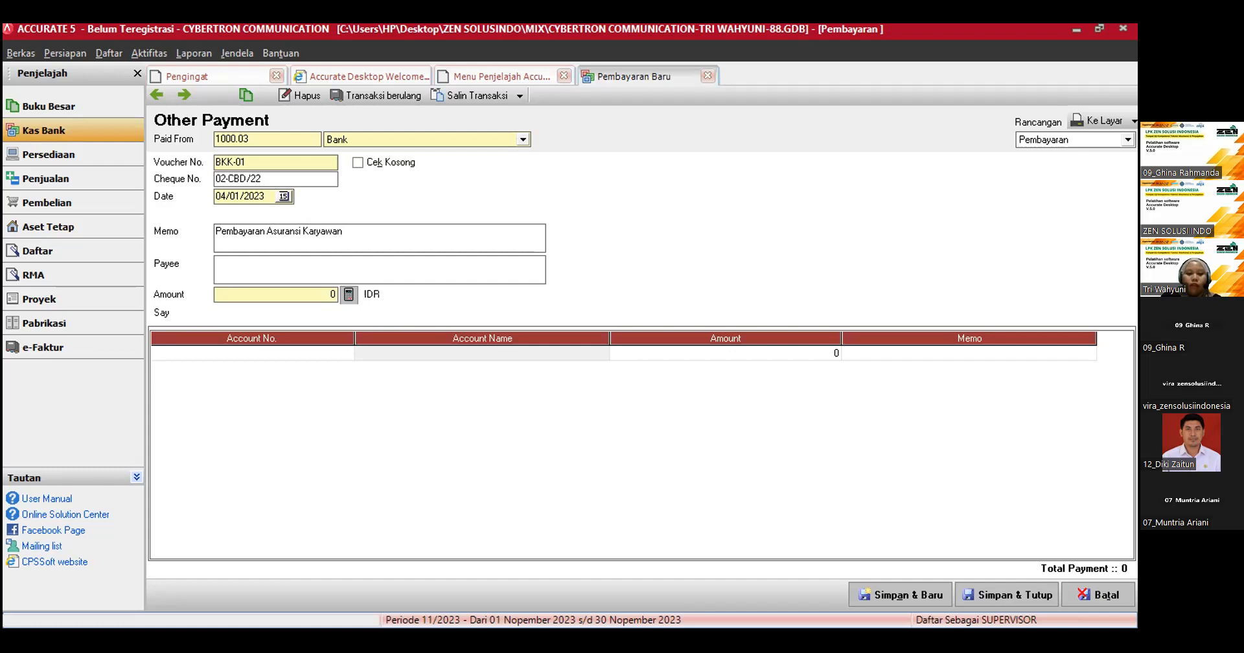
pyautogui.write('a ')
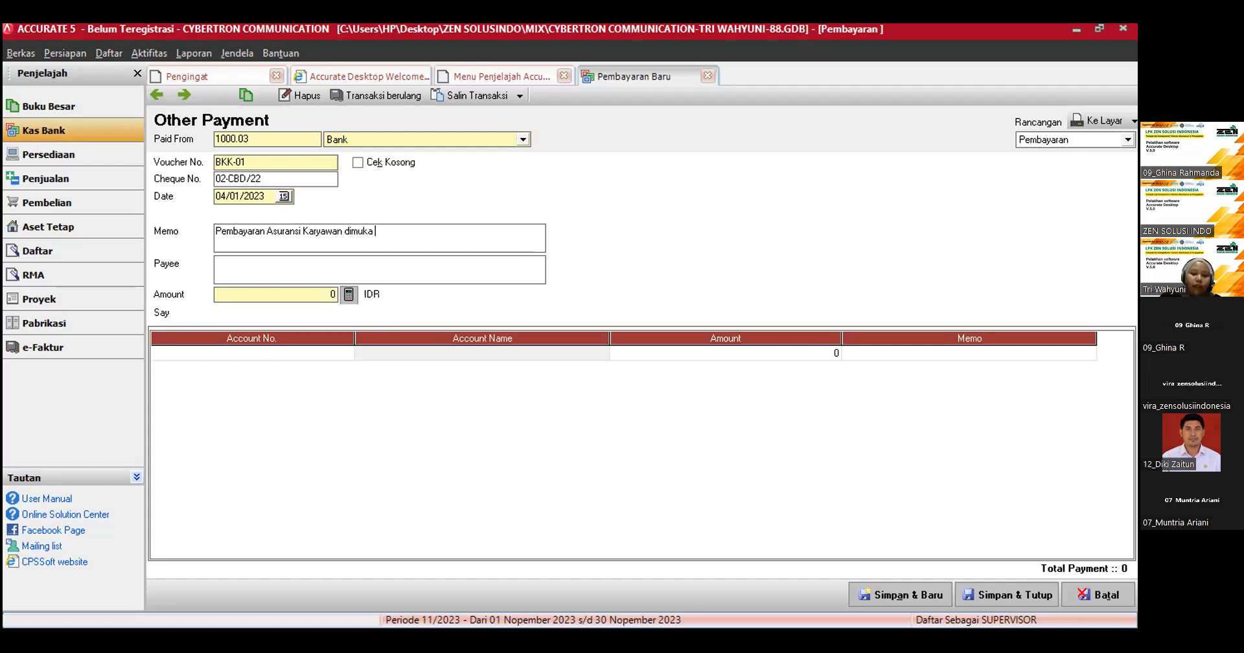
pyautogui.write('periode 1 Januar')
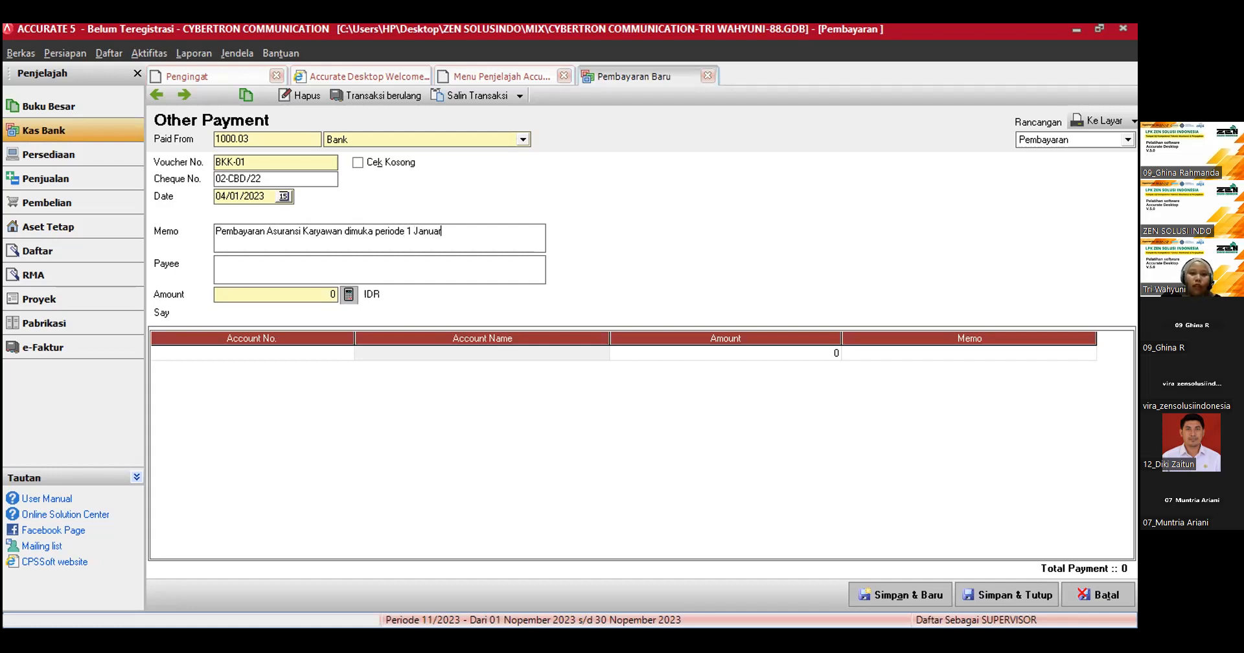
pyautogui.write('i 2023 ')
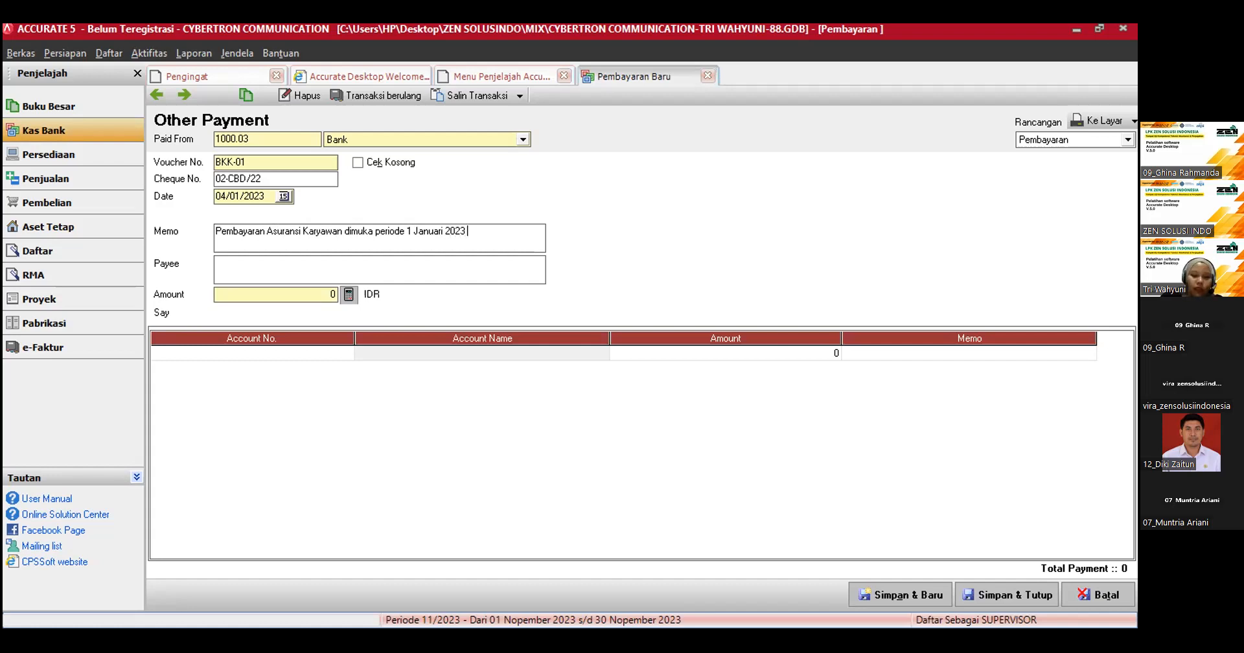
pyautogui.write('-')
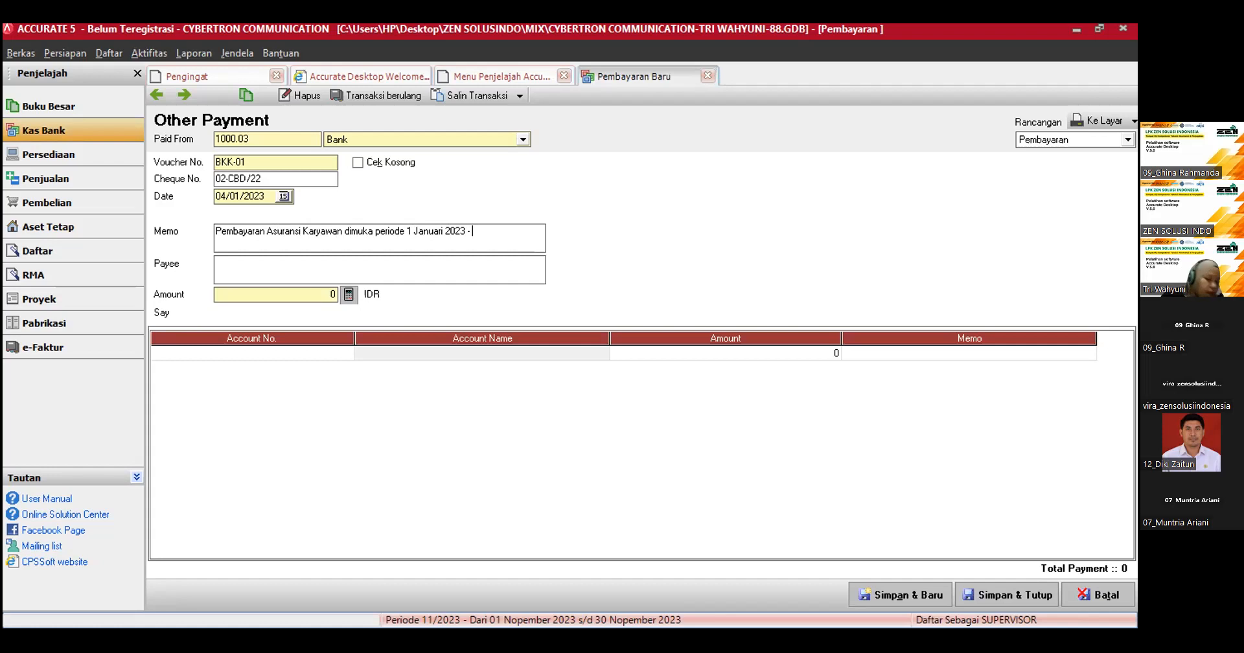
pyautogui.write(' 31 De')
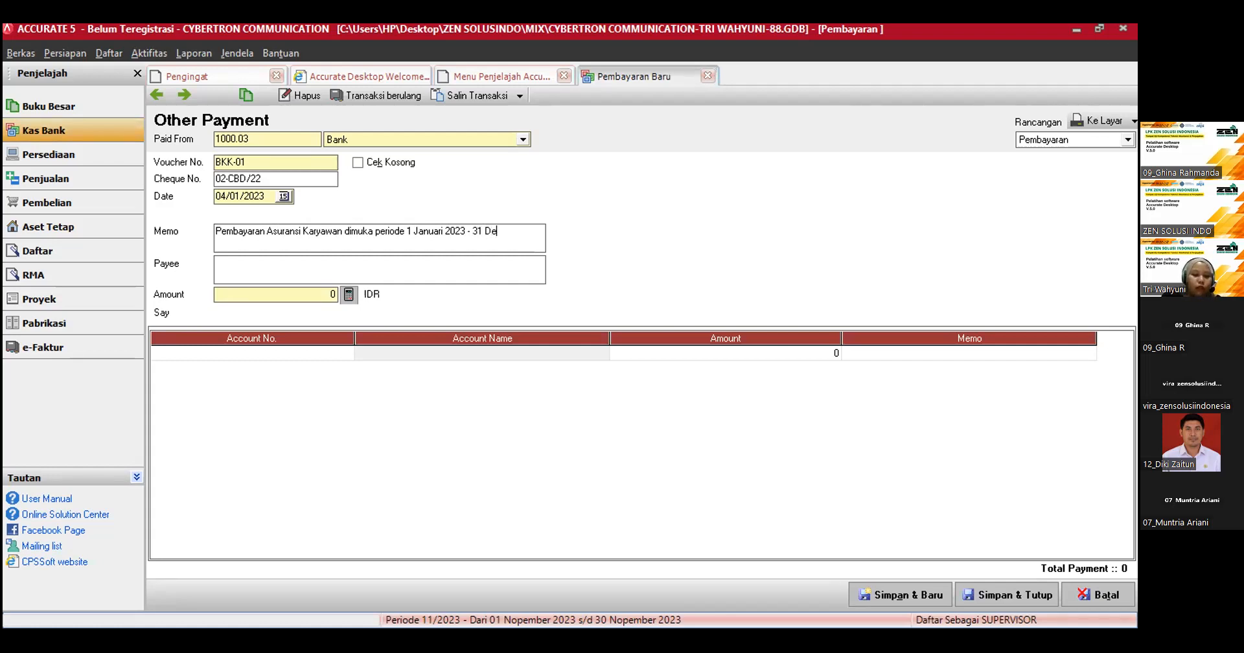
pyautogui.write('sember')
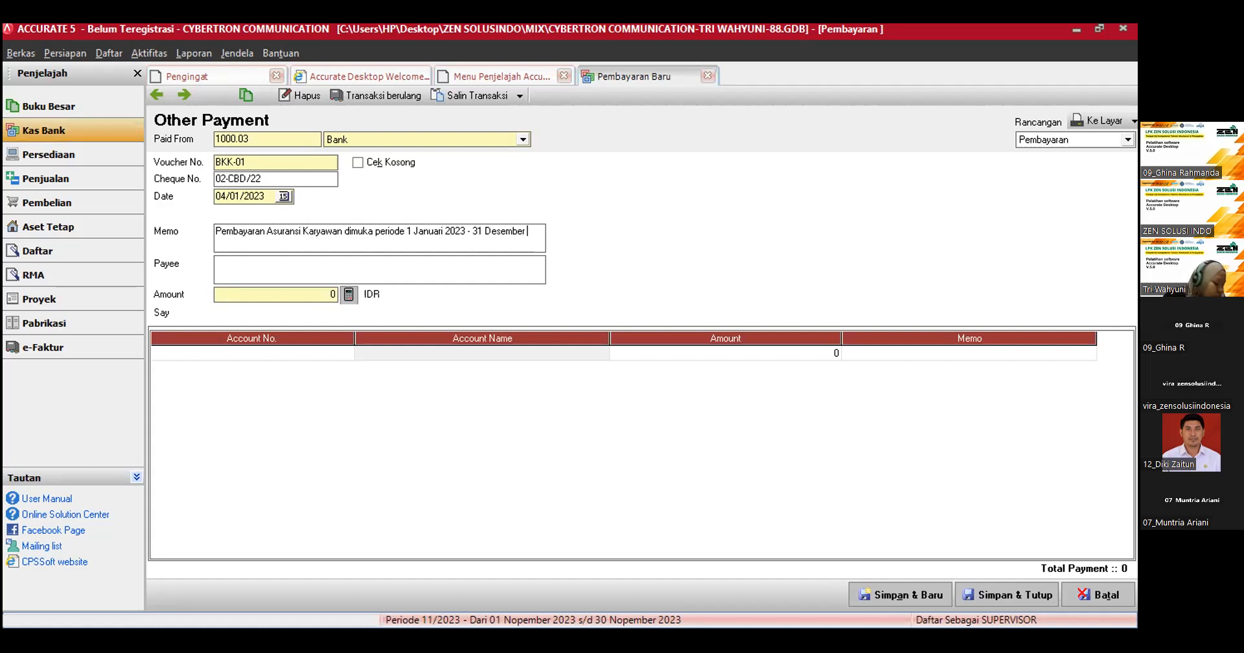
pyautogui.write(' 2023')
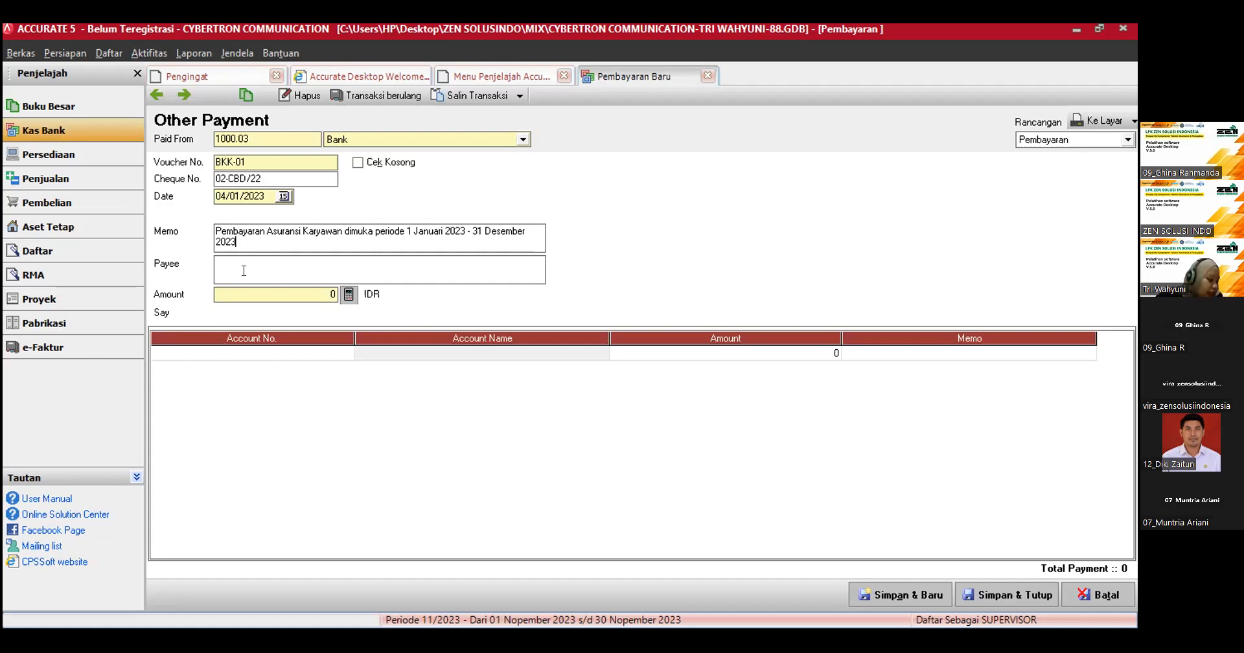
# Step: Enter Worthless Life as the payee of the payment
pyautogui.click(244, 271)
pyautogui.write('Worth')
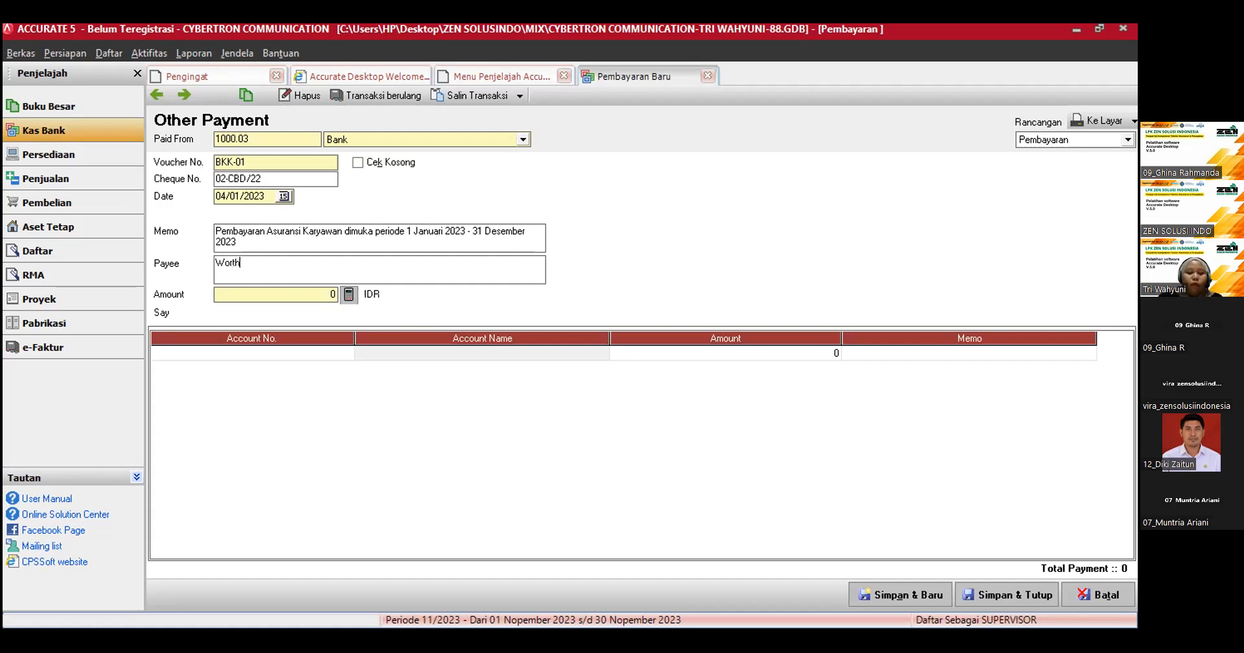
pyautogui.write('less L')
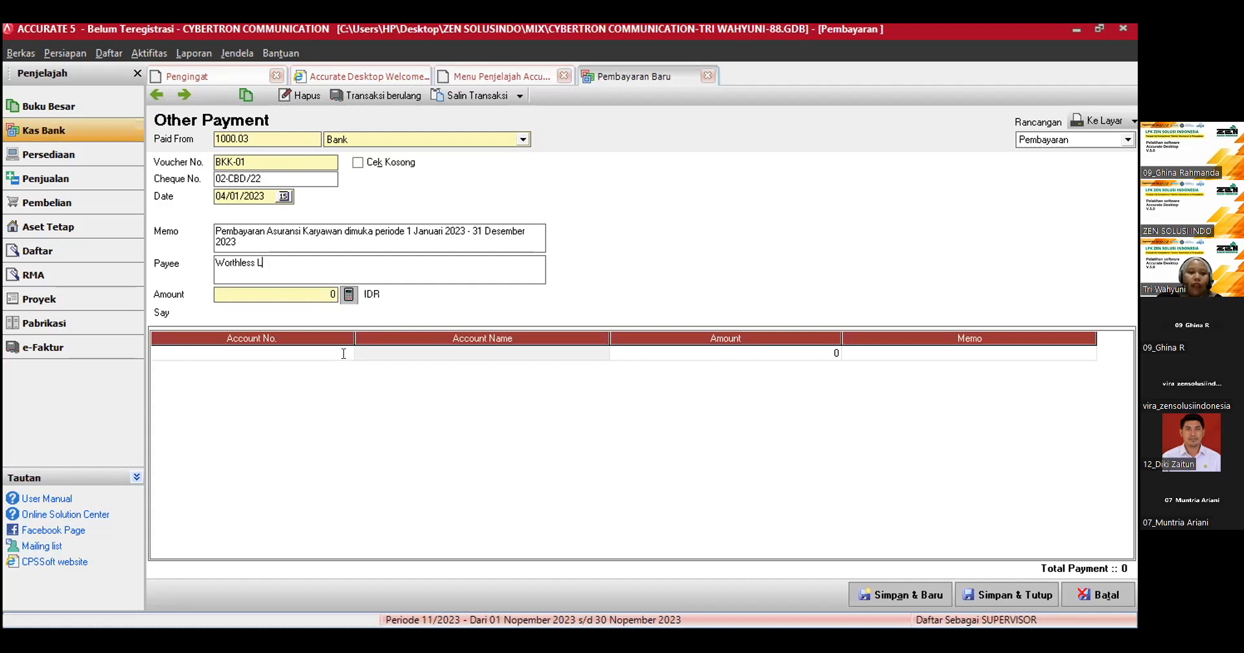
pyautogui.write('ife')
# Step: Find the account Asuransi Dibayar Dimuka by searching names for "di" and assign it to the first payment line
pyautogui.click(343, 354)
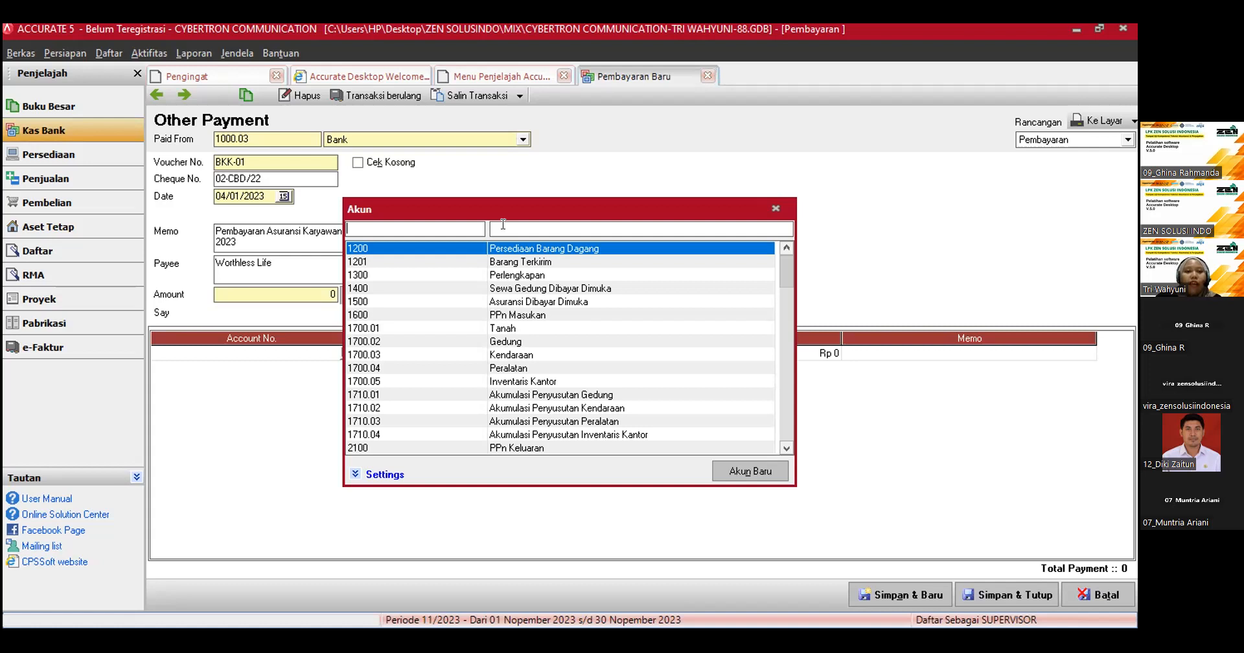
pyautogui.click(503, 224)
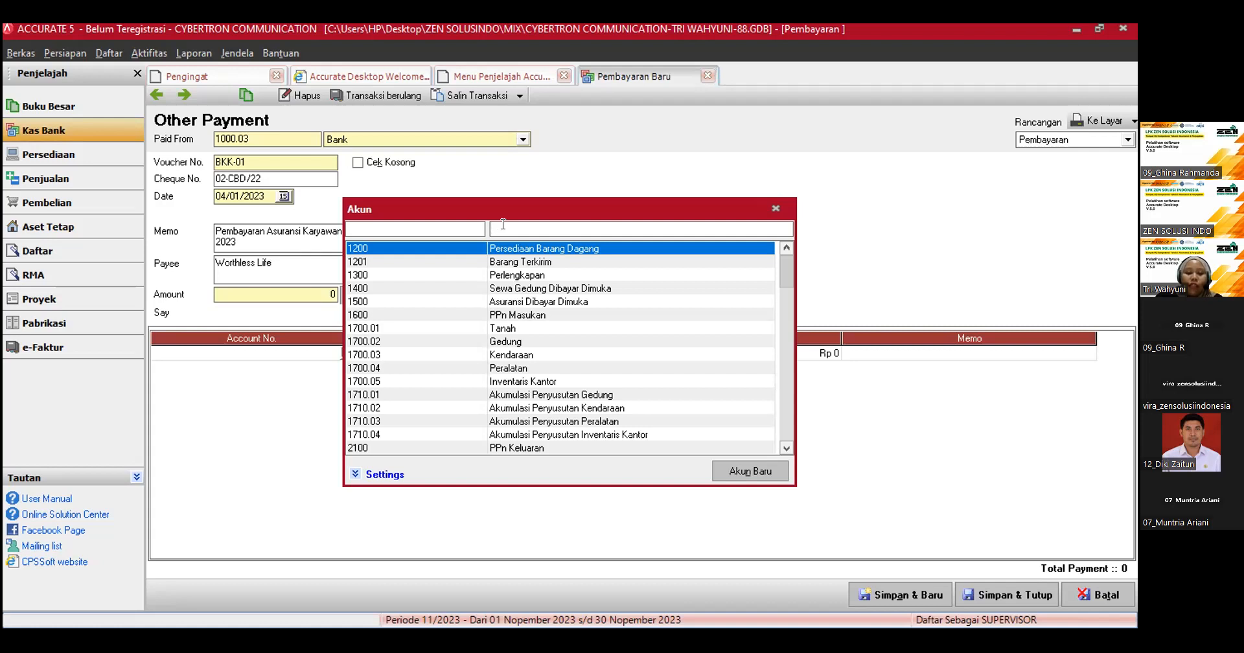
pyautogui.write('di')
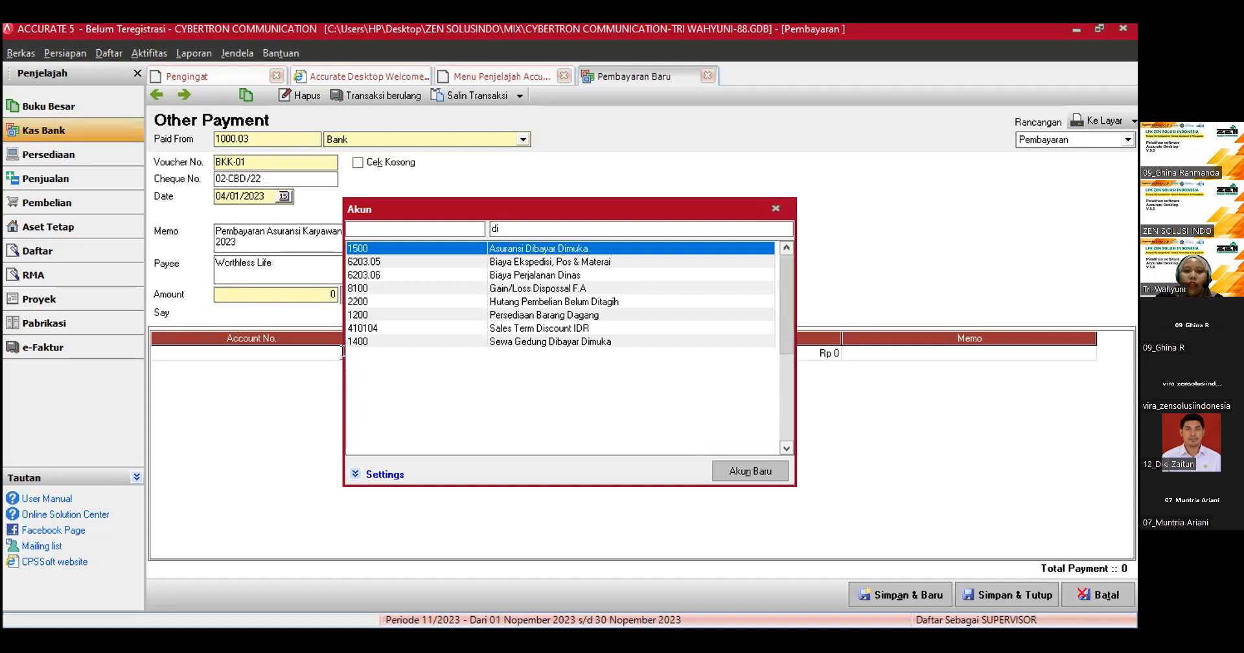
pyautogui.press('Return')
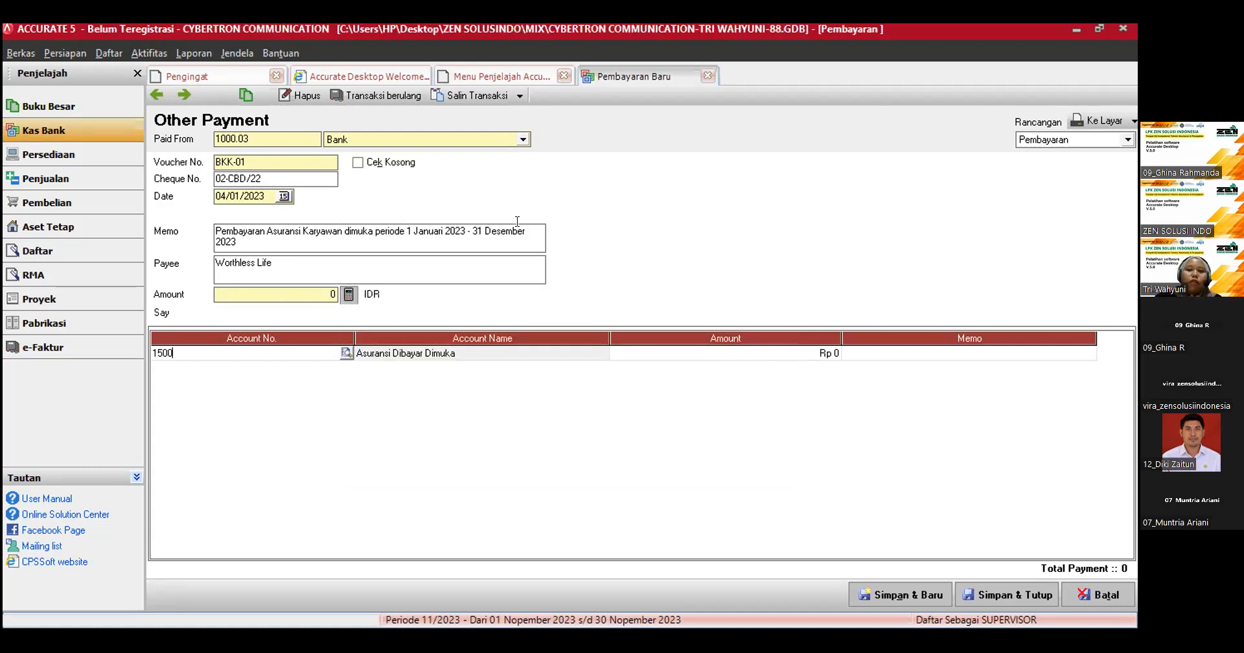
pyautogui.click(347, 354)
pyautogui.click(754, 223)
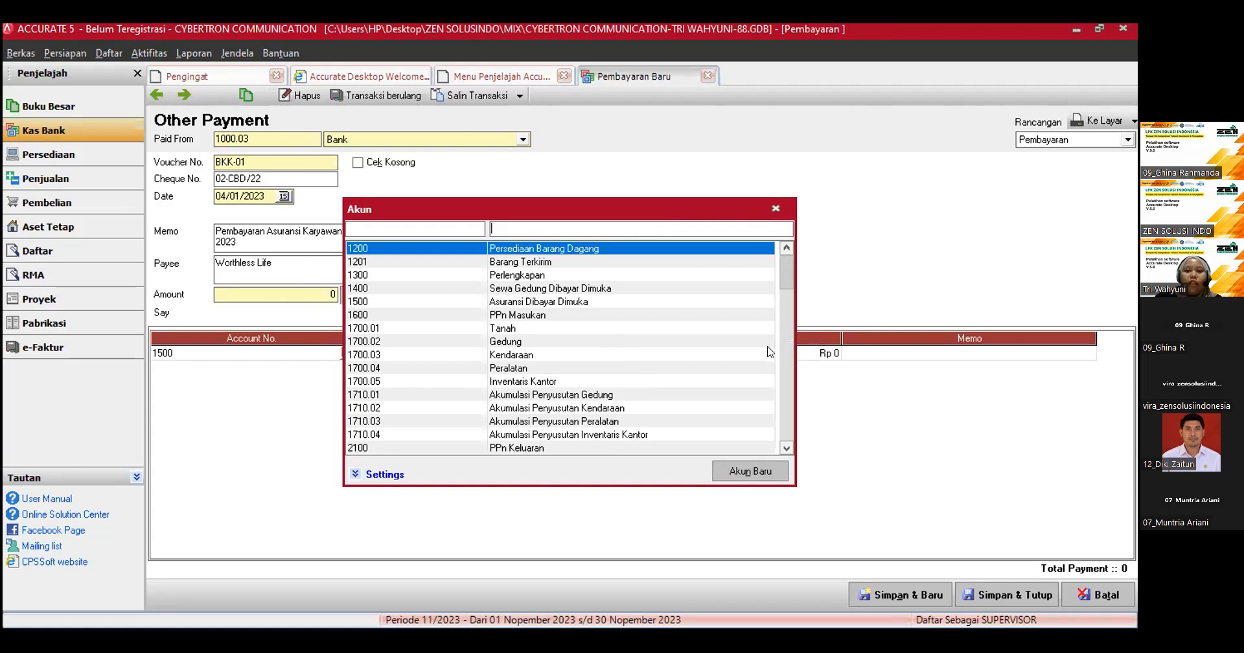
pyautogui.press('Escape')
# Step: Set the Asuransi Dibayar Dimuka line's amount to 30,000,000 and calculate the payment's header amount from the lines
pyautogui.press('Tab')
pyautogui.write('3000000')
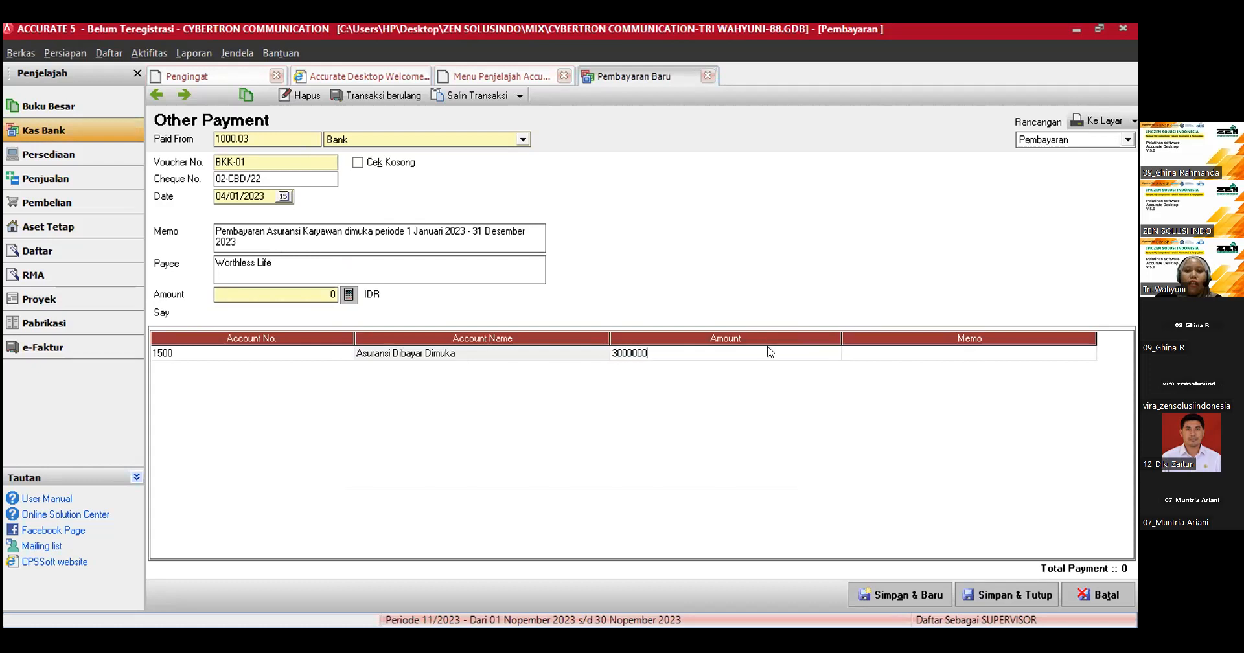
pyautogui.press('Tab')
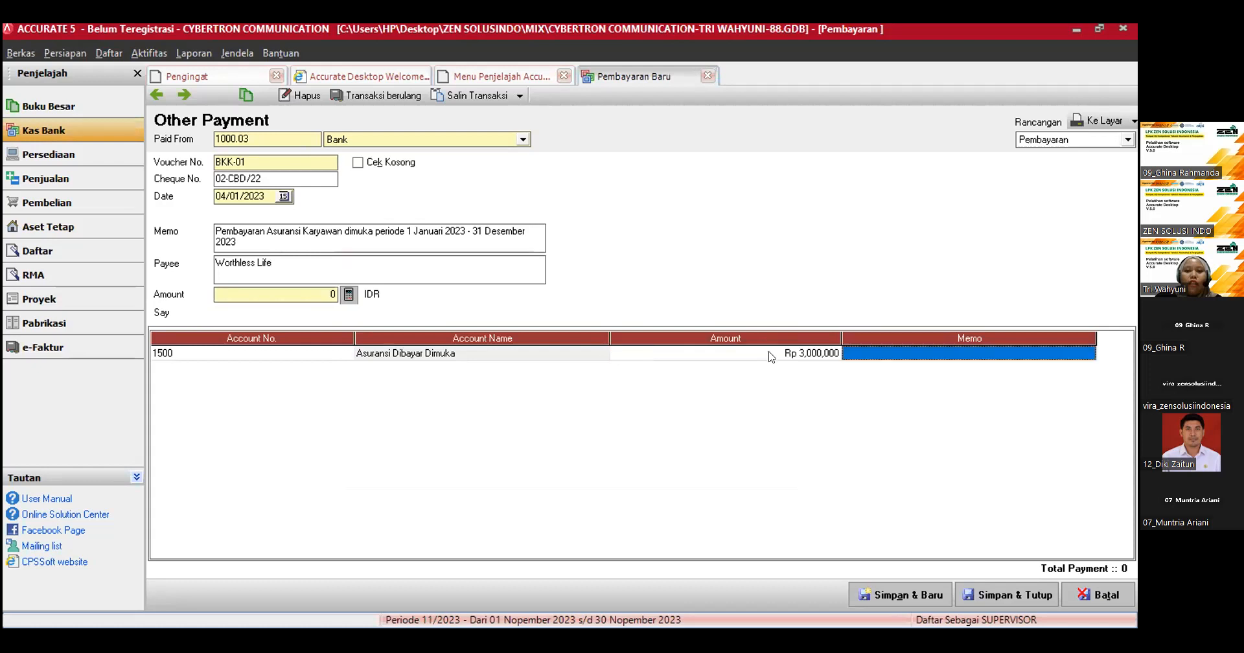
pyautogui.click(771, 355)
pyautogui.write('30')
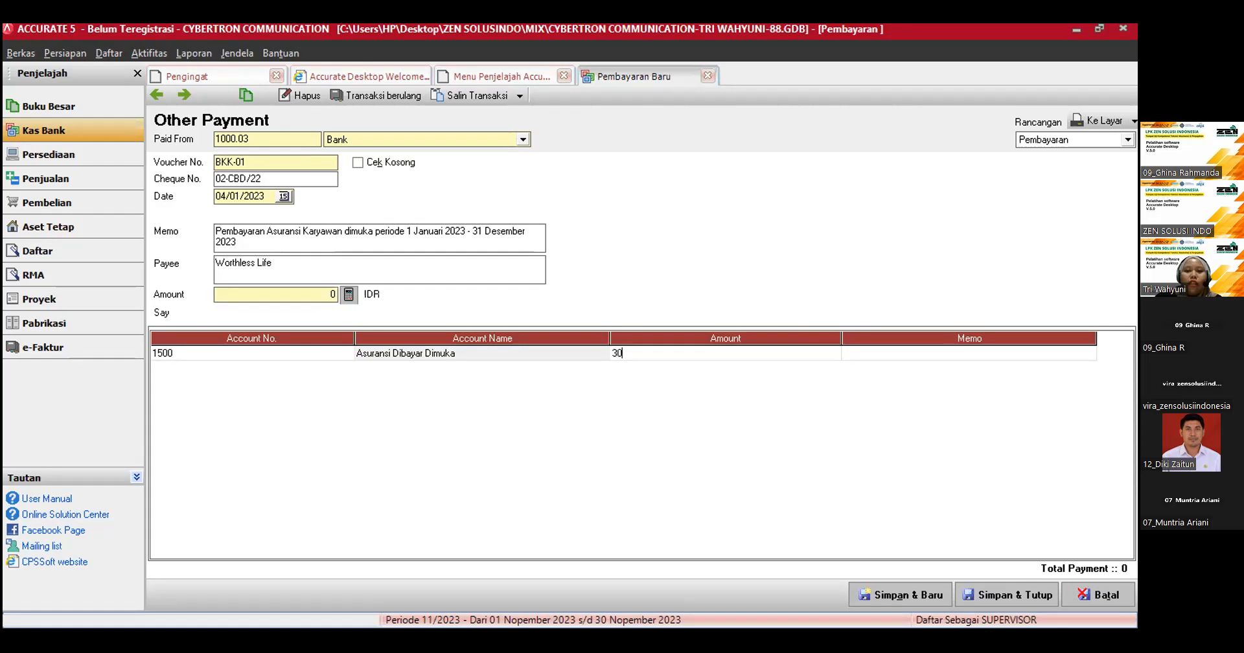
pyautogui.write(',000,000')
pyautogui.press('Tab')
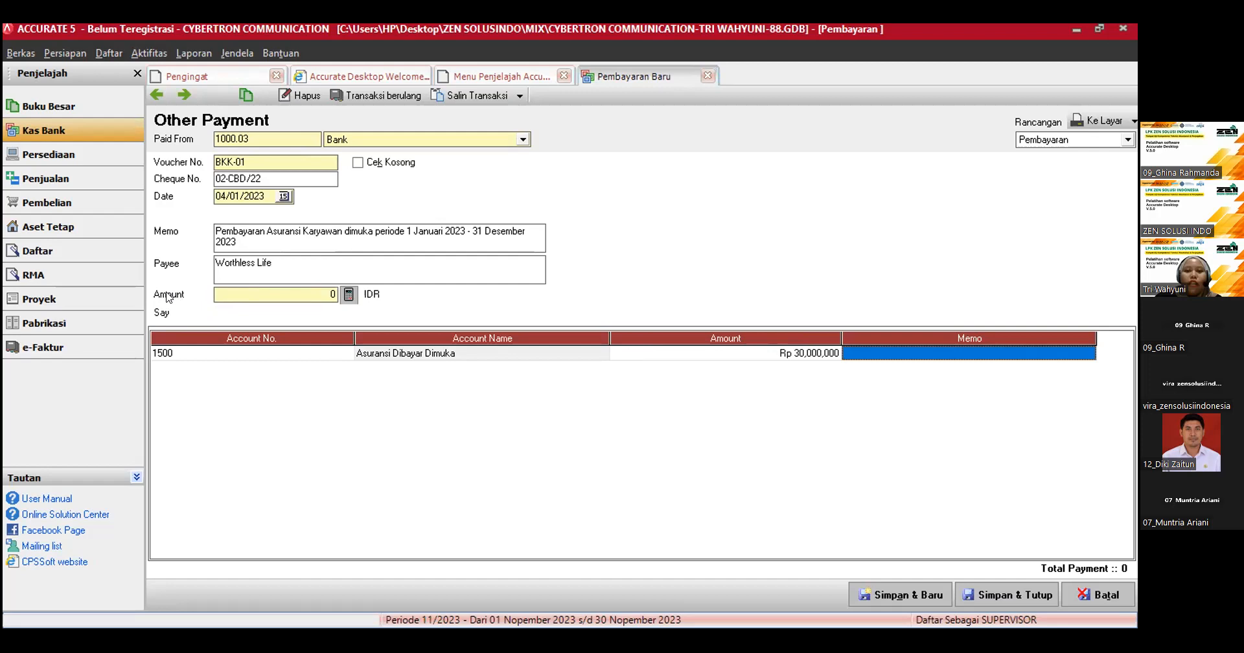
pyautogui.click(348, 295)
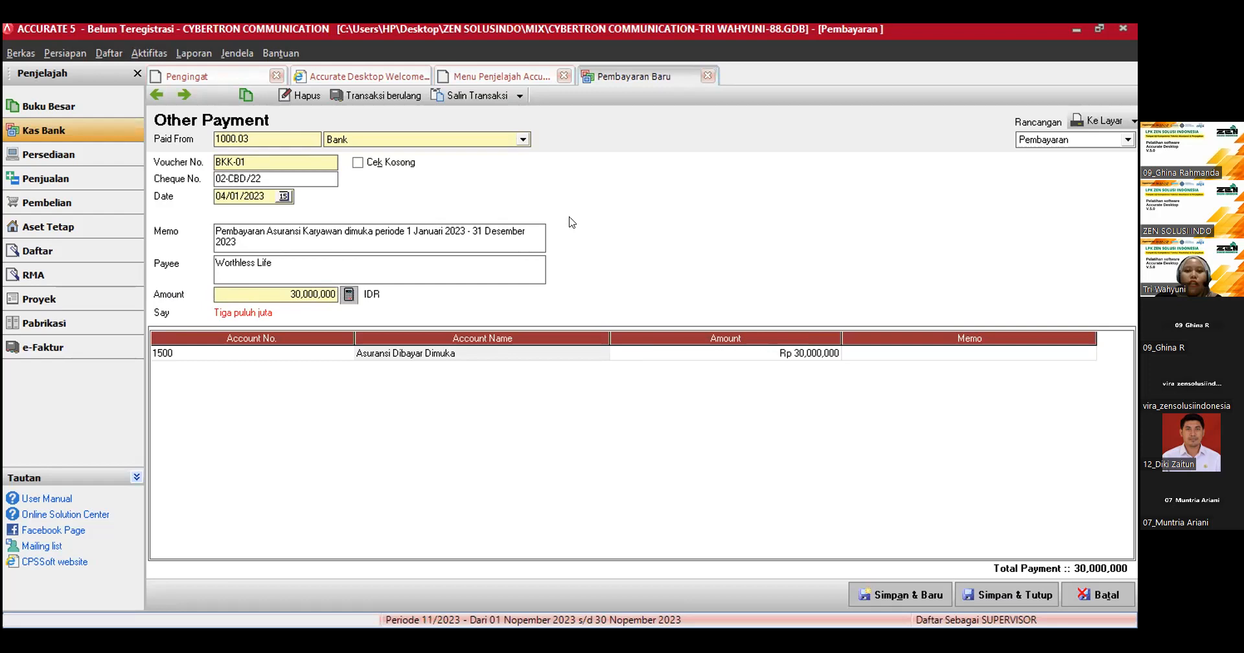
# Step: Correct the cheque number to 02-CBD/23, then save and close the payment
pyautogui.click(261, 180)
pyautogui.press('BackSpace')
pyautogui.write('3')
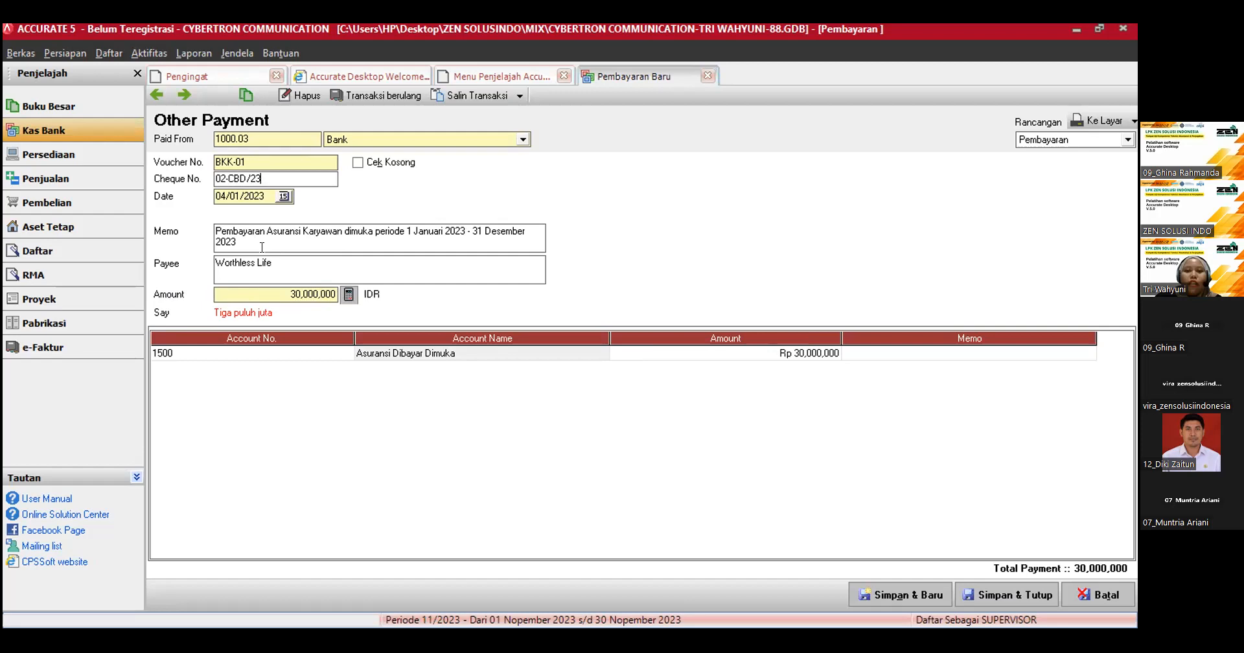
pyautogui.click(967, 601)
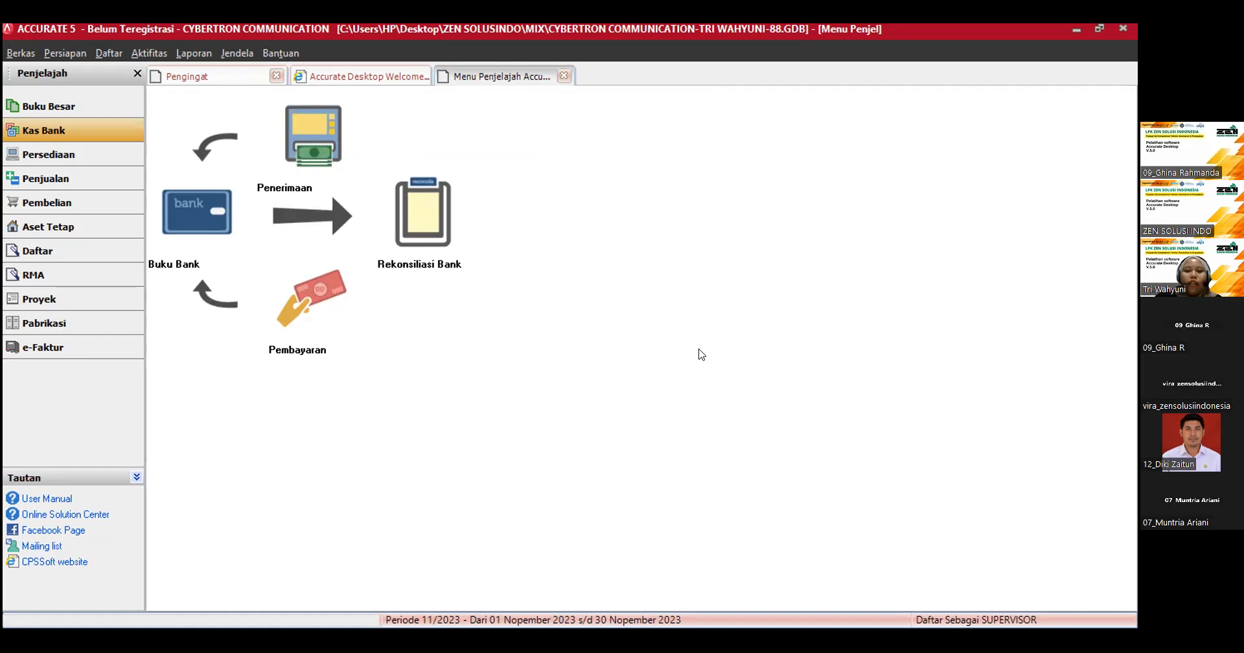
# Step: Start a new other payment in the cash and bank module, paid from the Bank account
pyautogui.click(316, 298)
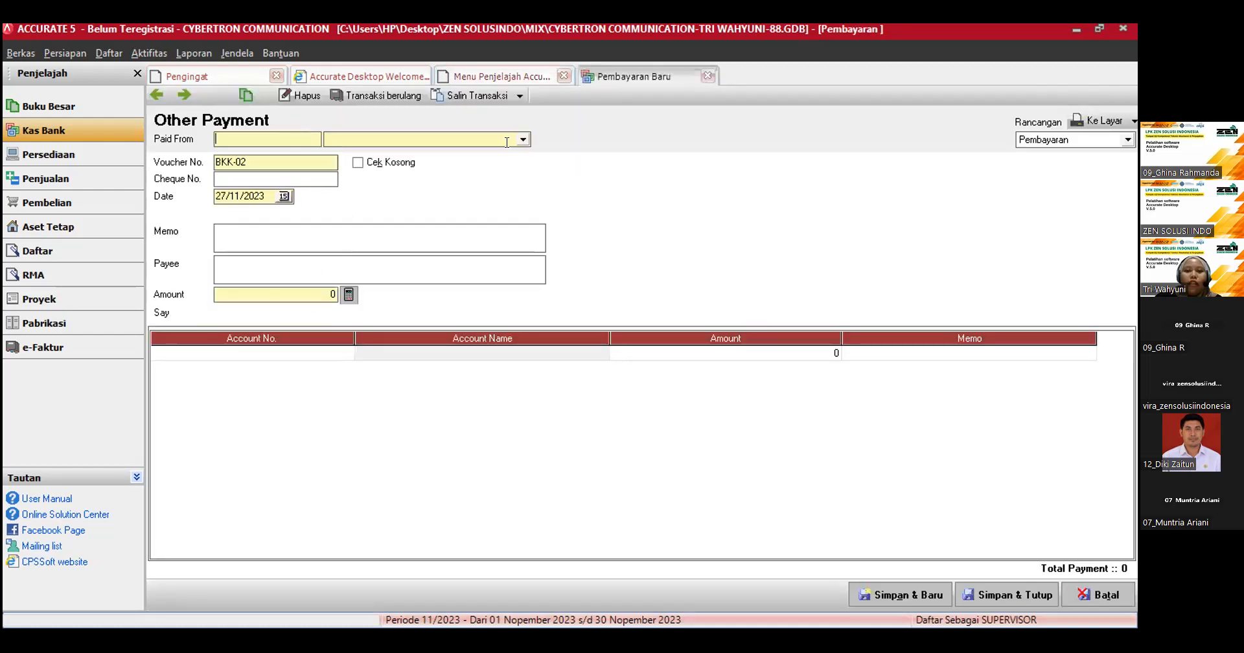
pyautogui.click(523, 139)
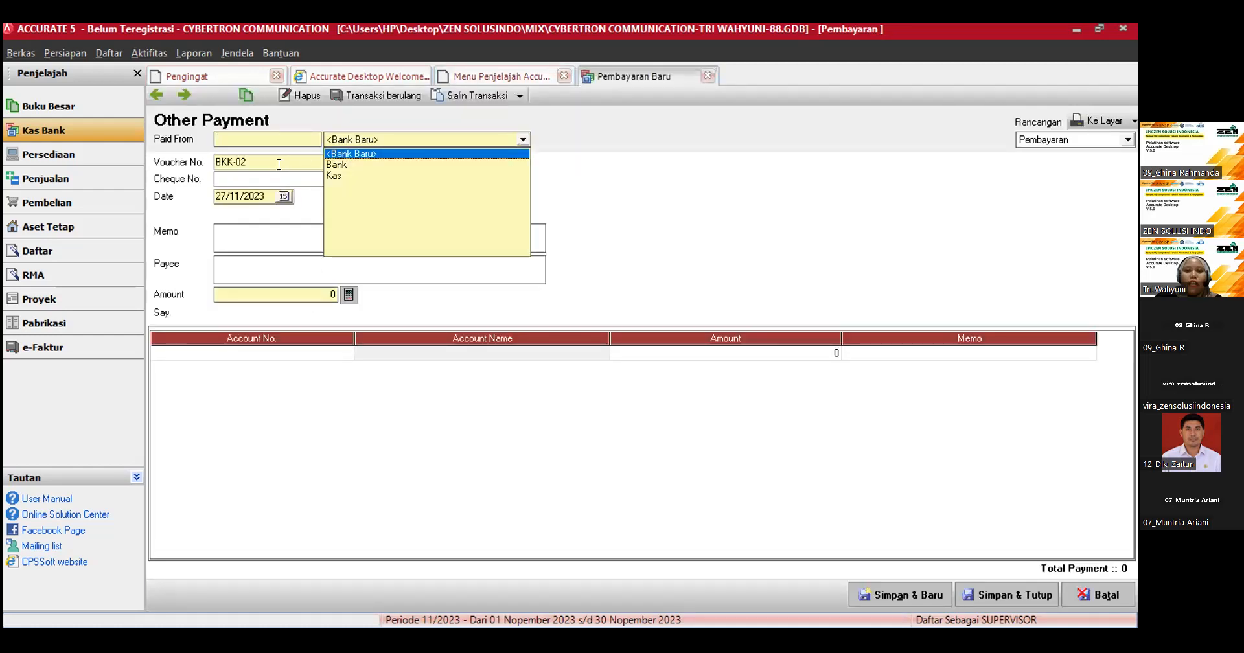
pyautogui.click(343, 164)
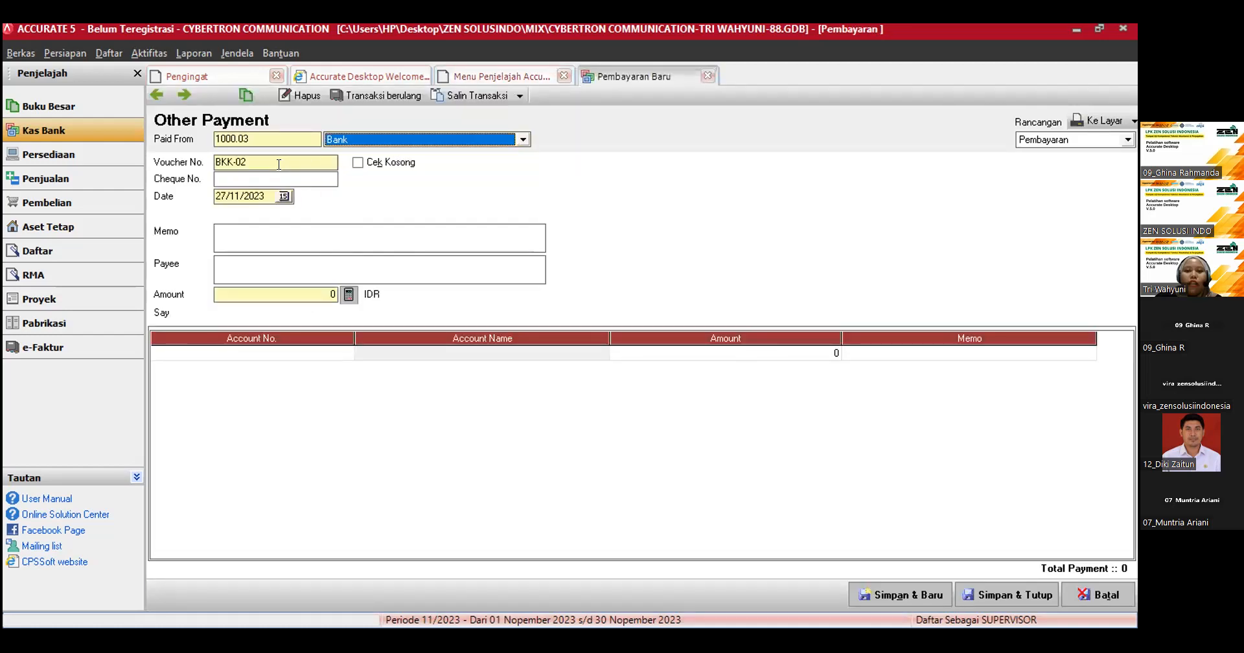
# Step: Enter cheque number 03-CBD/23 and set the payment date to 08/01/2023
pyautogui.click(234, 179)
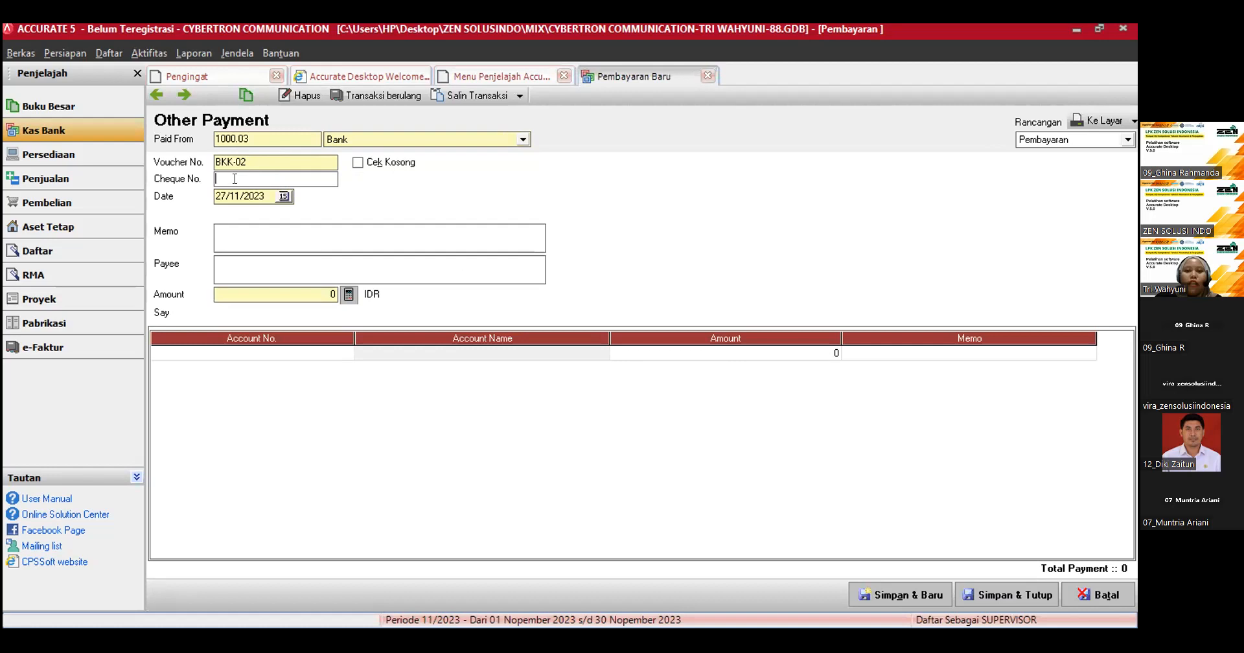
pyautogui.write('03-CBD')
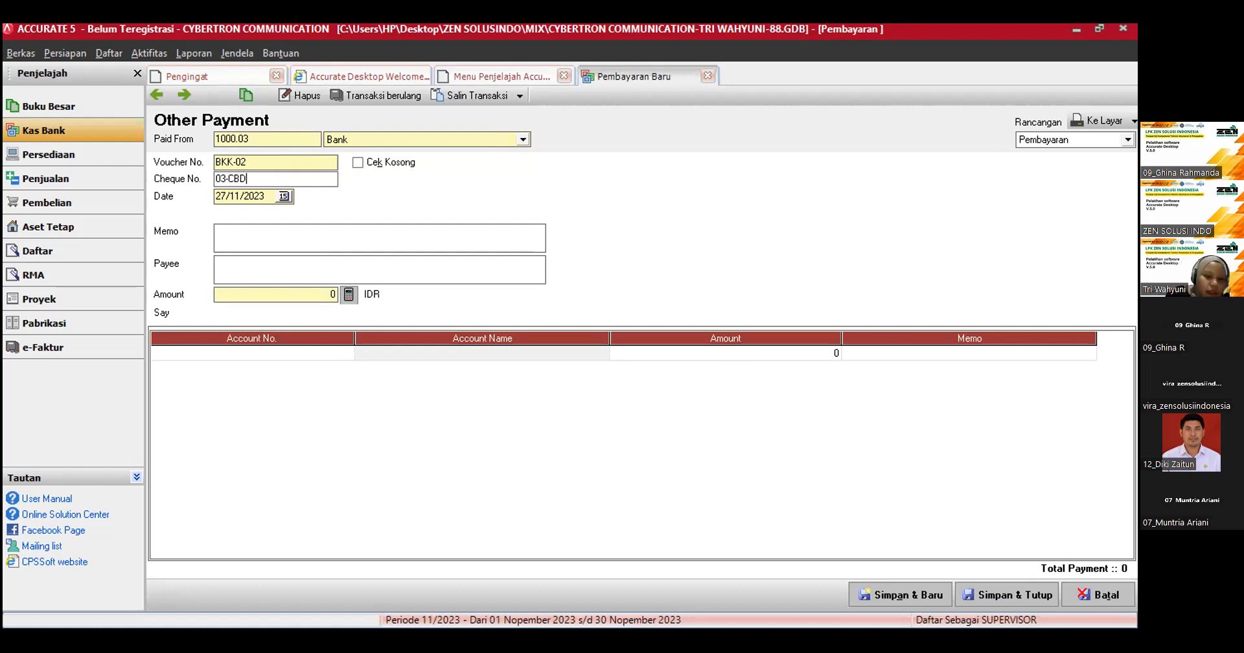
pyautogui.write('/23')
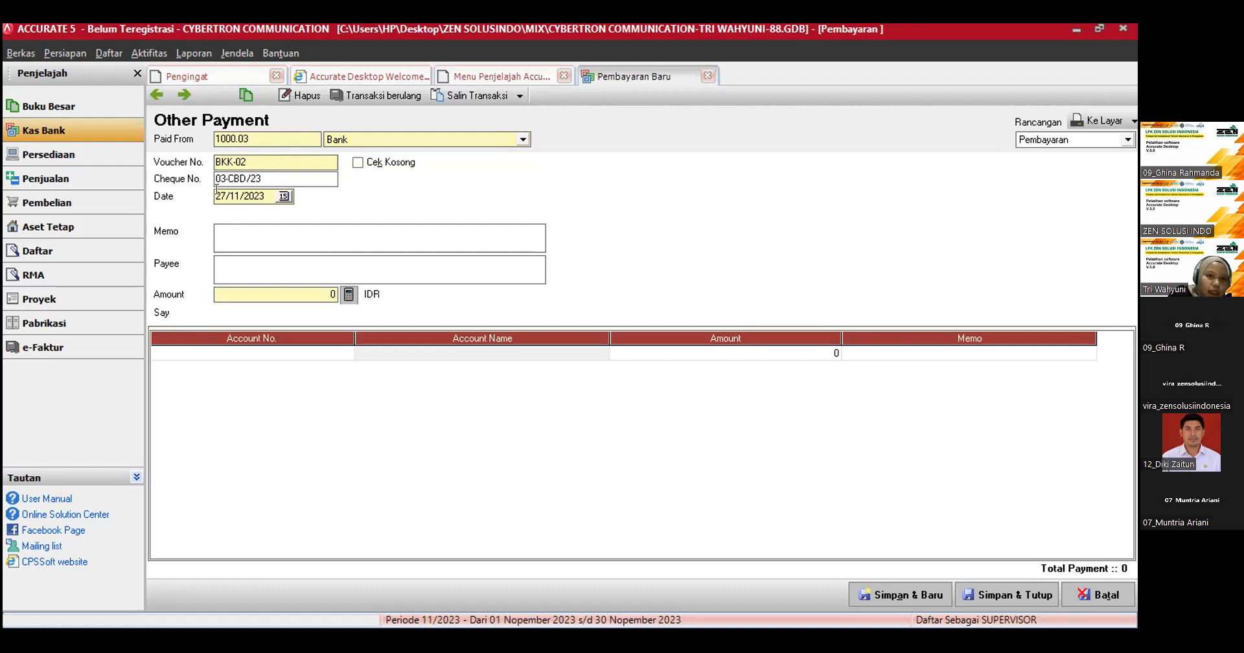
pyautogui.press('Tab')
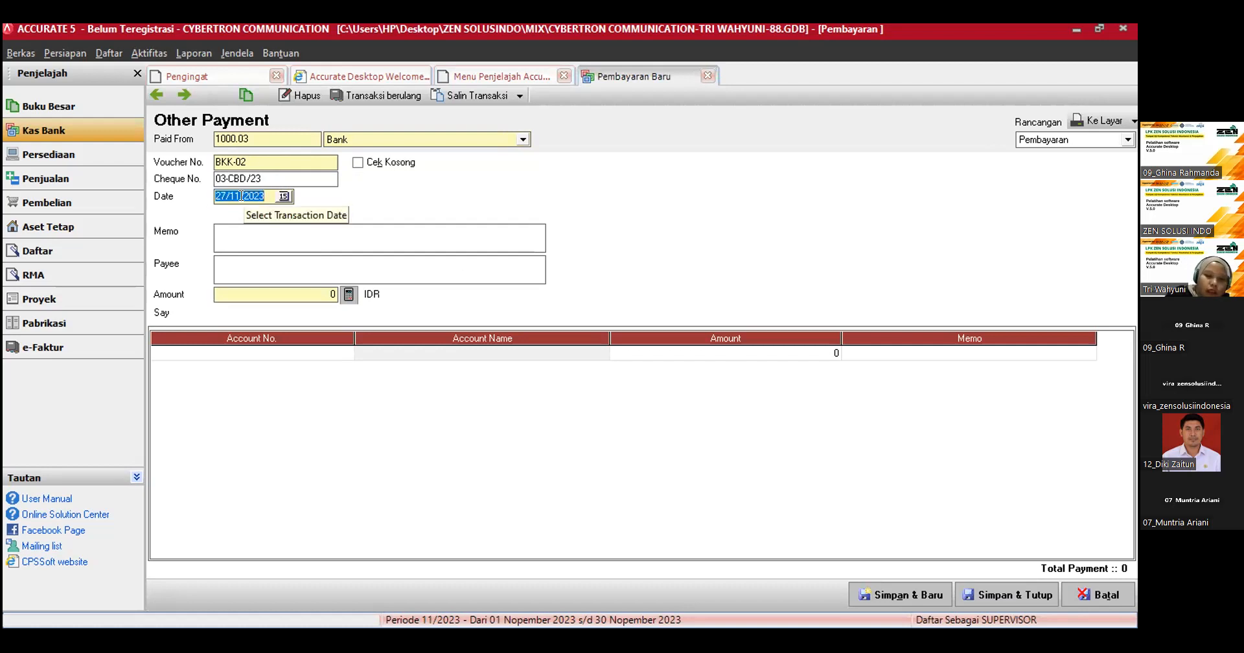
pyautogui.write('08012023')
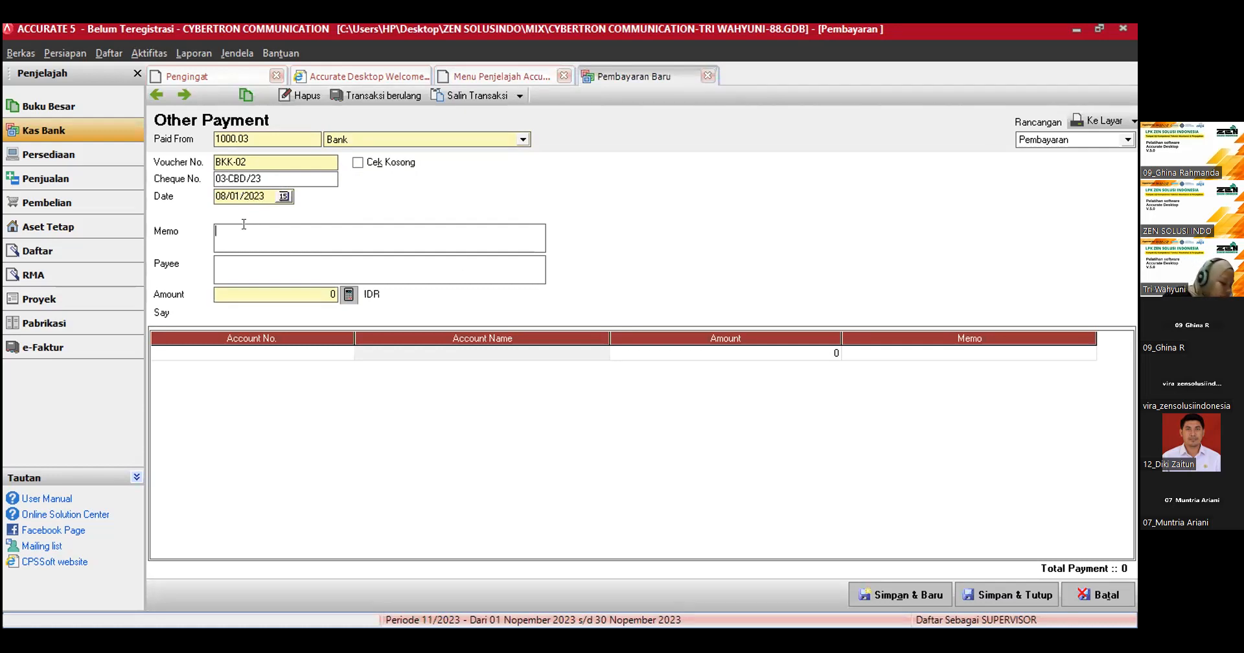
# Step: Enter the payment memo "pembayaran poster billboard untuk keperluan iklan"
pyautogui.click(244, 227)
pyautogui.write('pe')
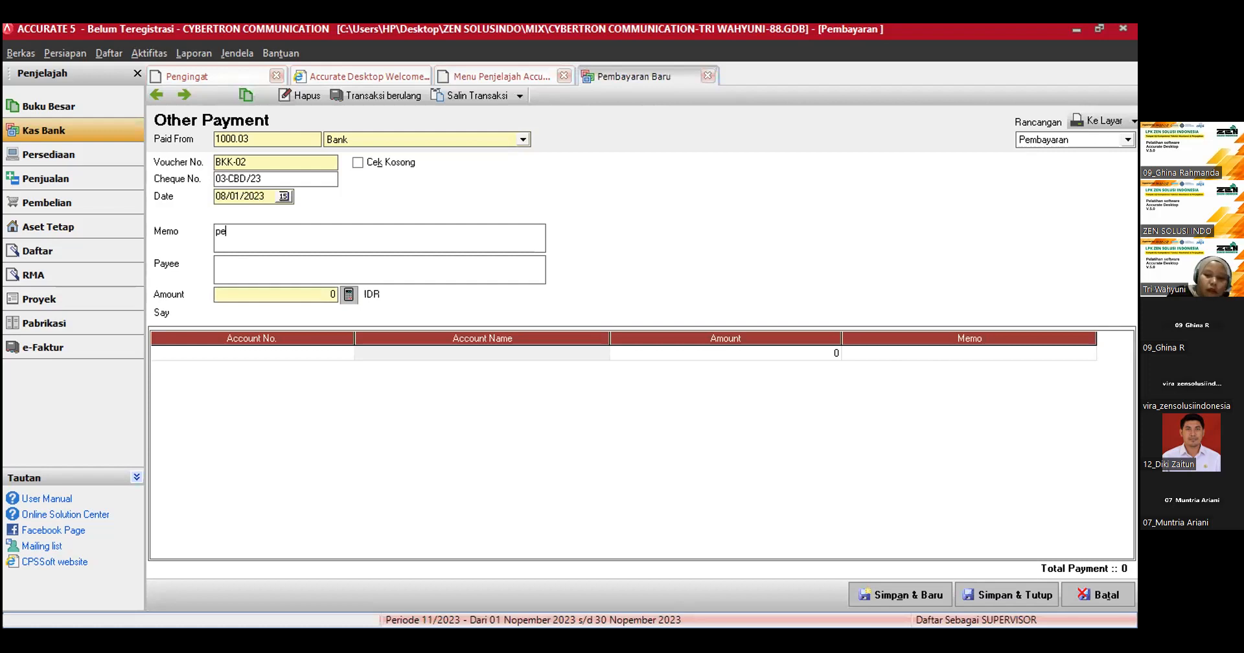
pyautogui.write('mbayara')
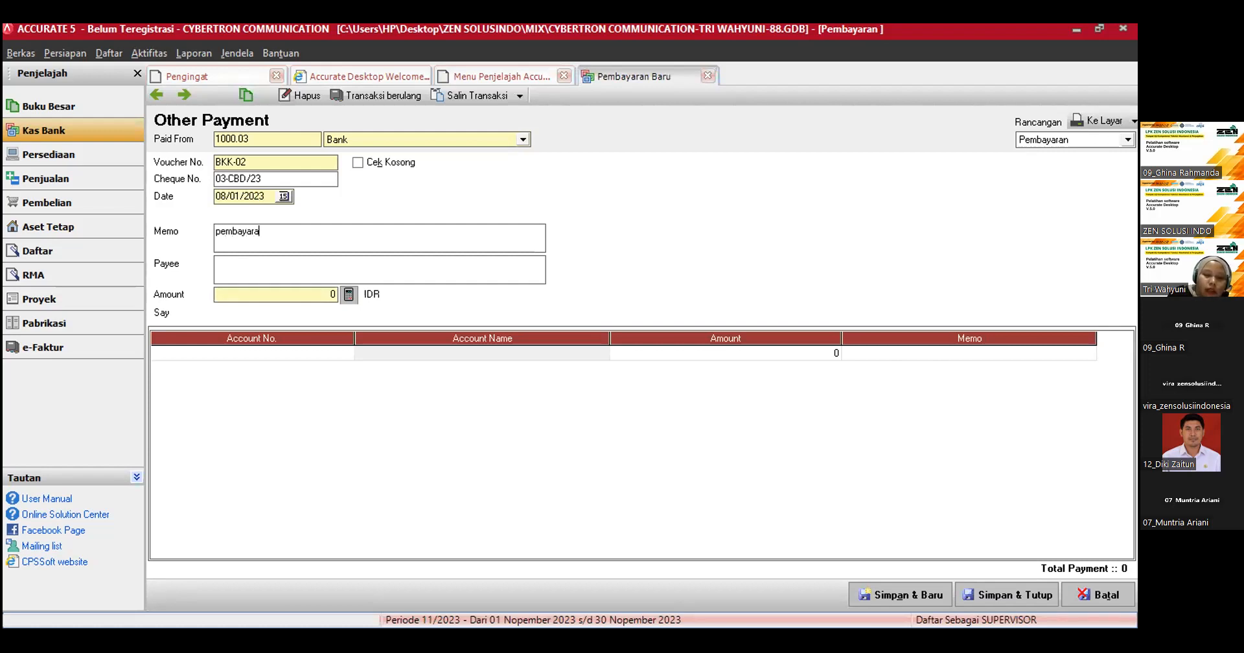
pyautogui.write('n poster bill')
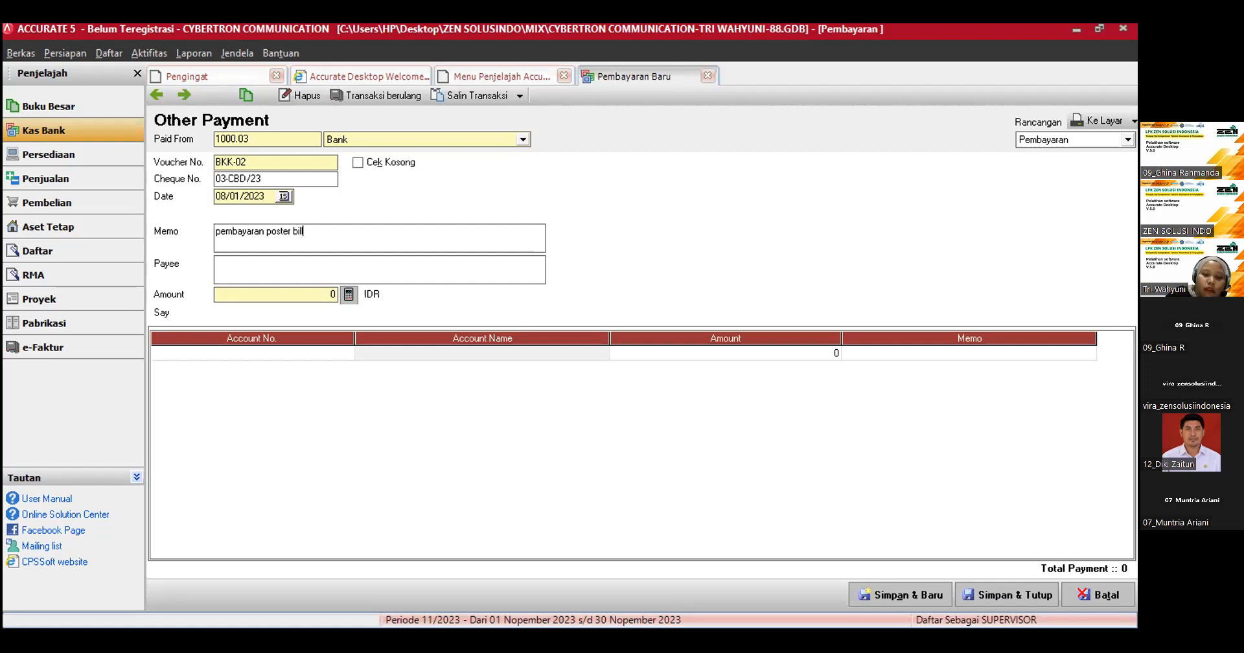
pyautogui.write('board')
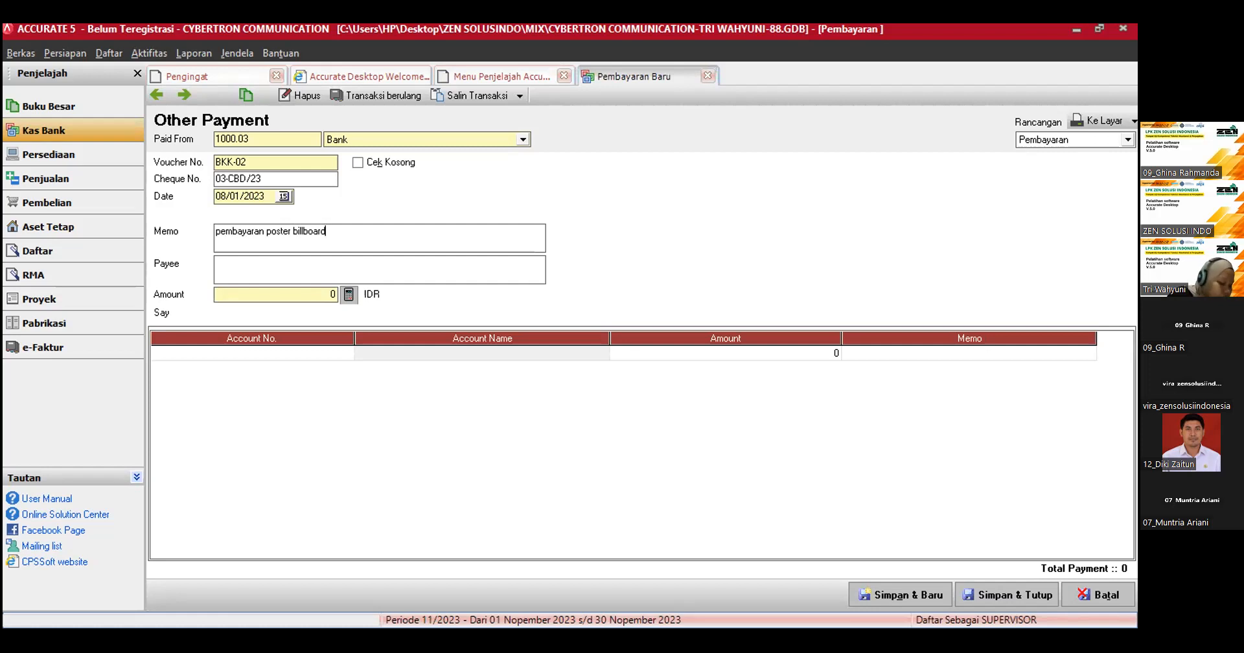
pyautogui.write(' untuk ')
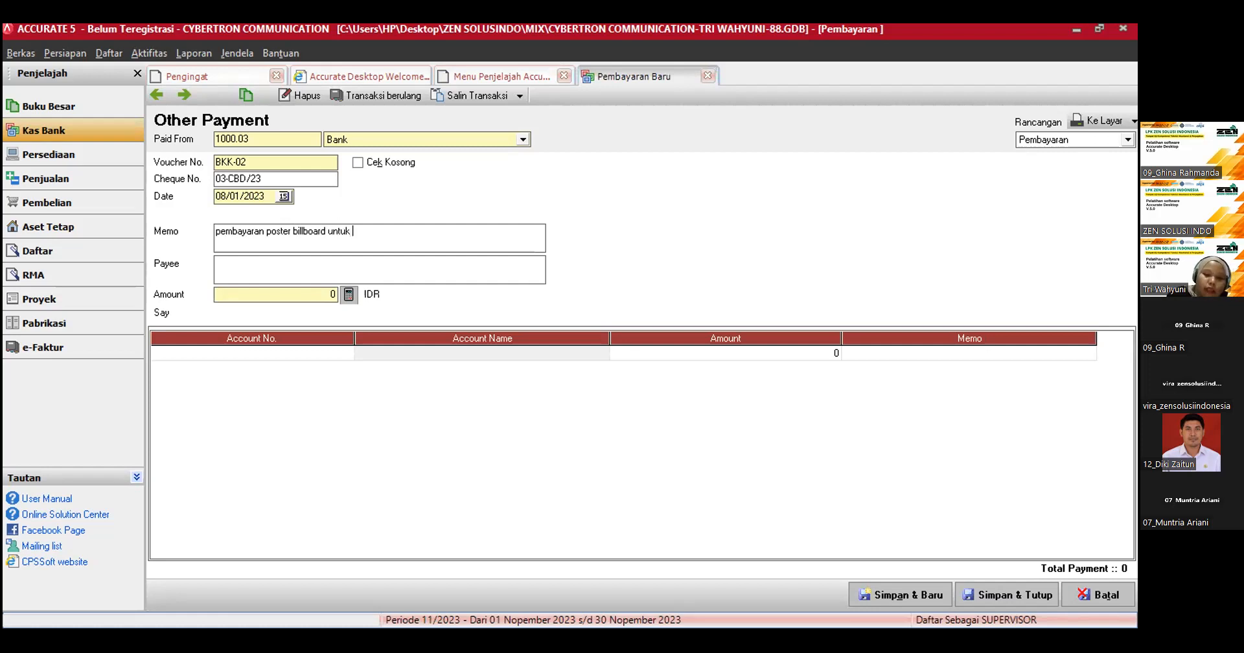
pyautogui.write('keperluan iklan')
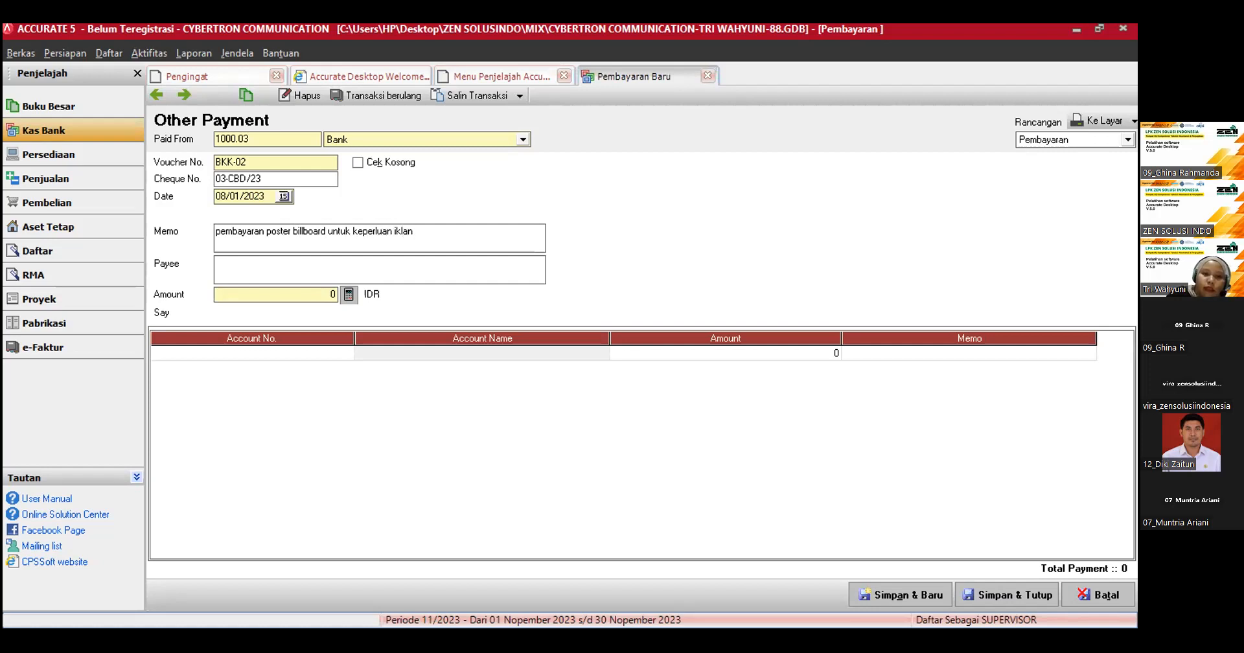
# Step: Enter promo media as the payee of the payment
pyautogui.click(240, 263)
pyautogui.write('pr')
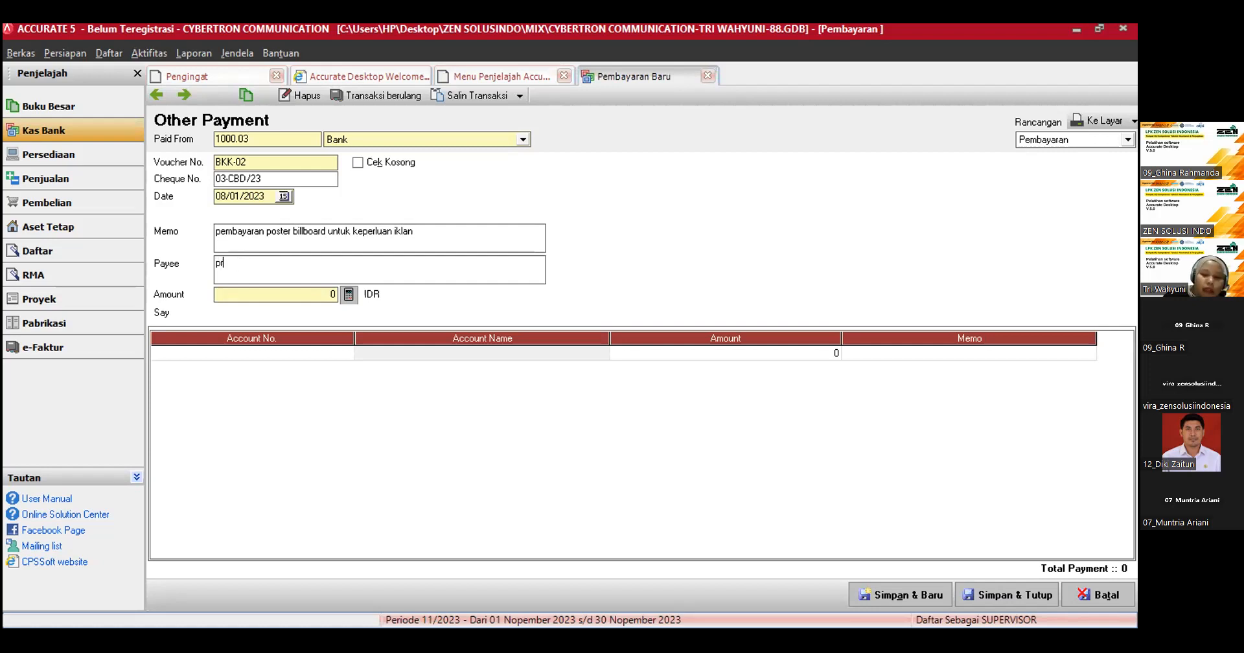
pyautogui.write('omo media')
# Step: Find the account Biaya Iklan by searching names for "ikl" and assign it to the first payment line
pyautogui.click(304, 354)
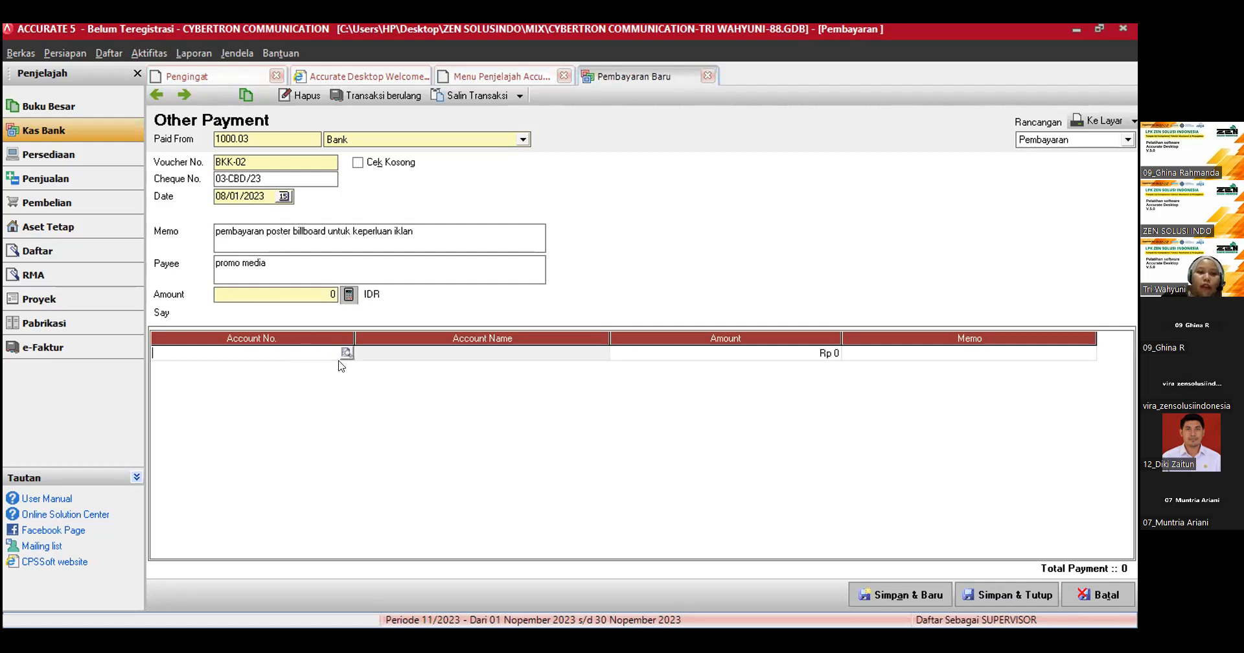
pyautogui.click(347, 353)
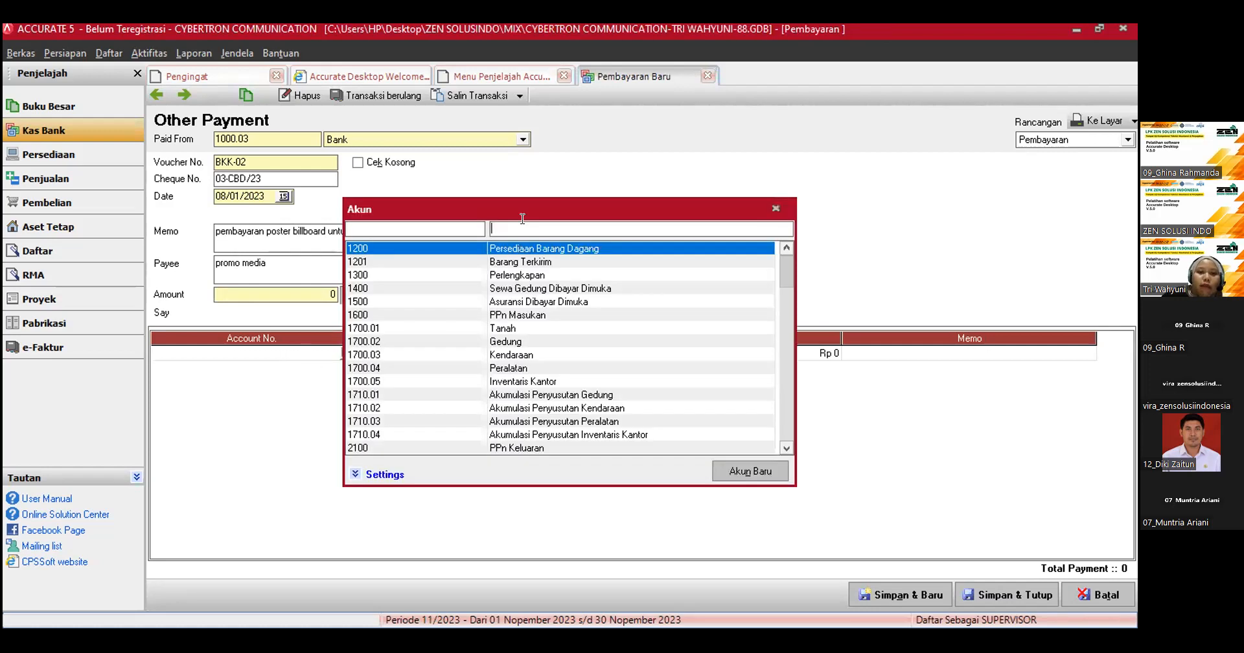
pyautogui.write('ikl')
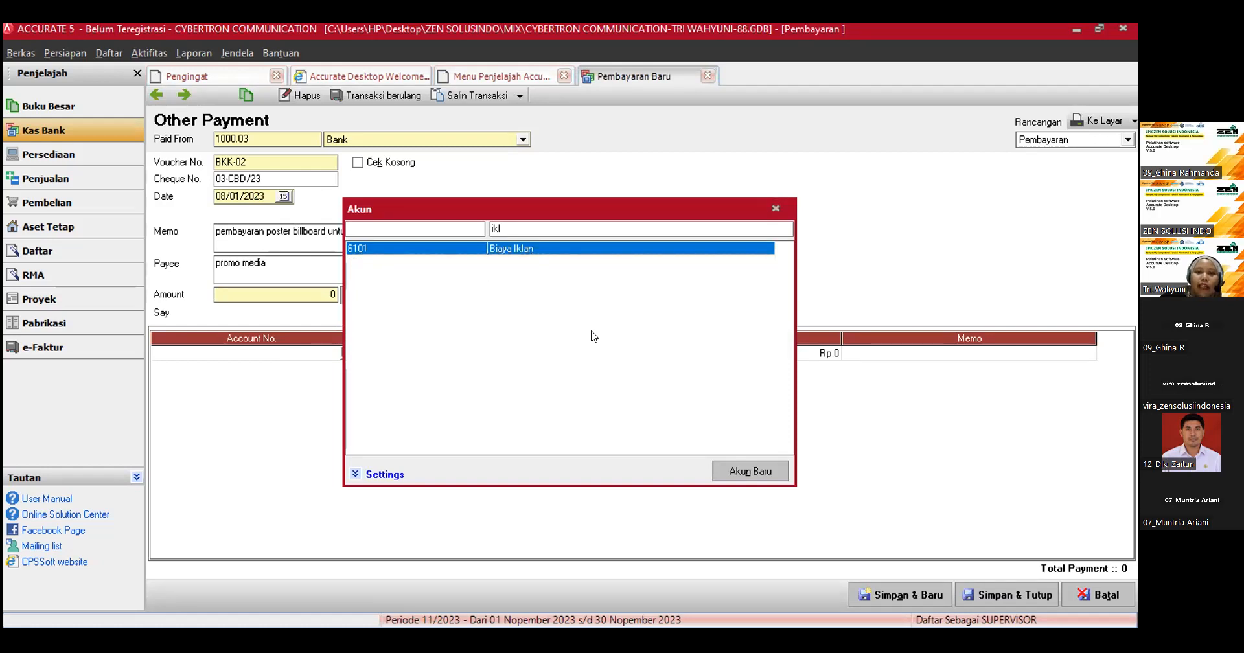
pyautogui.press('Return')
# Step: Set the Biaya Iklan line's amount to 7,000,000
pyautogui.click(659, 354)
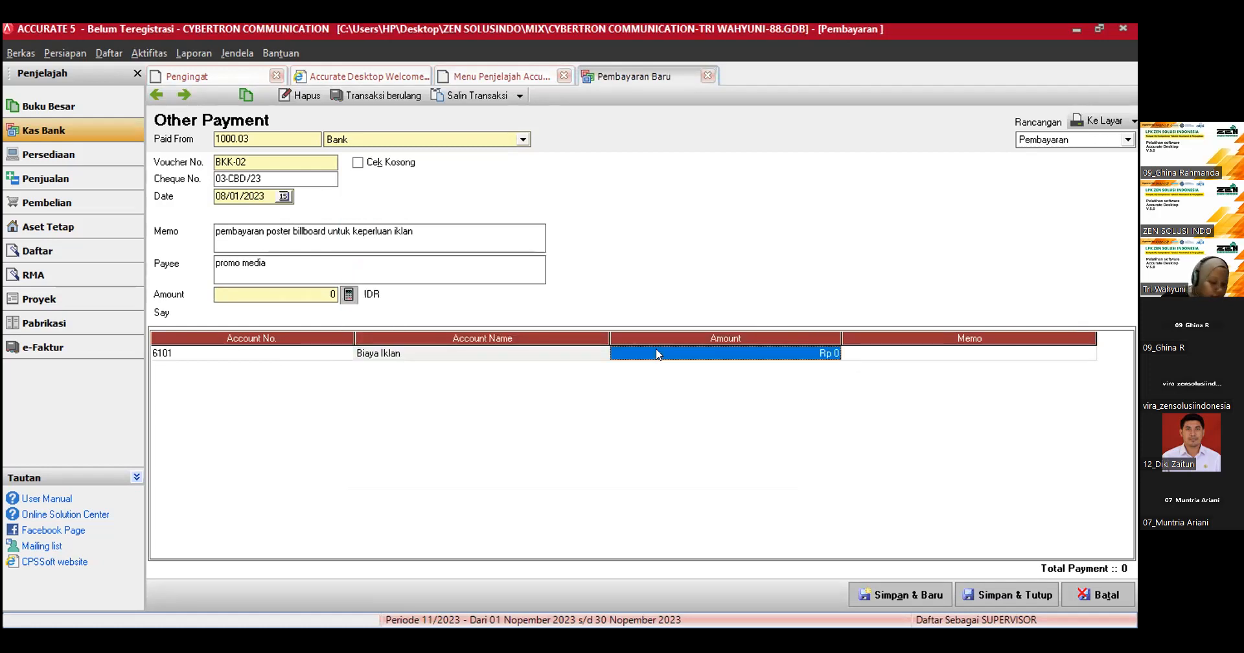
pyautogui.write('7,000,00')
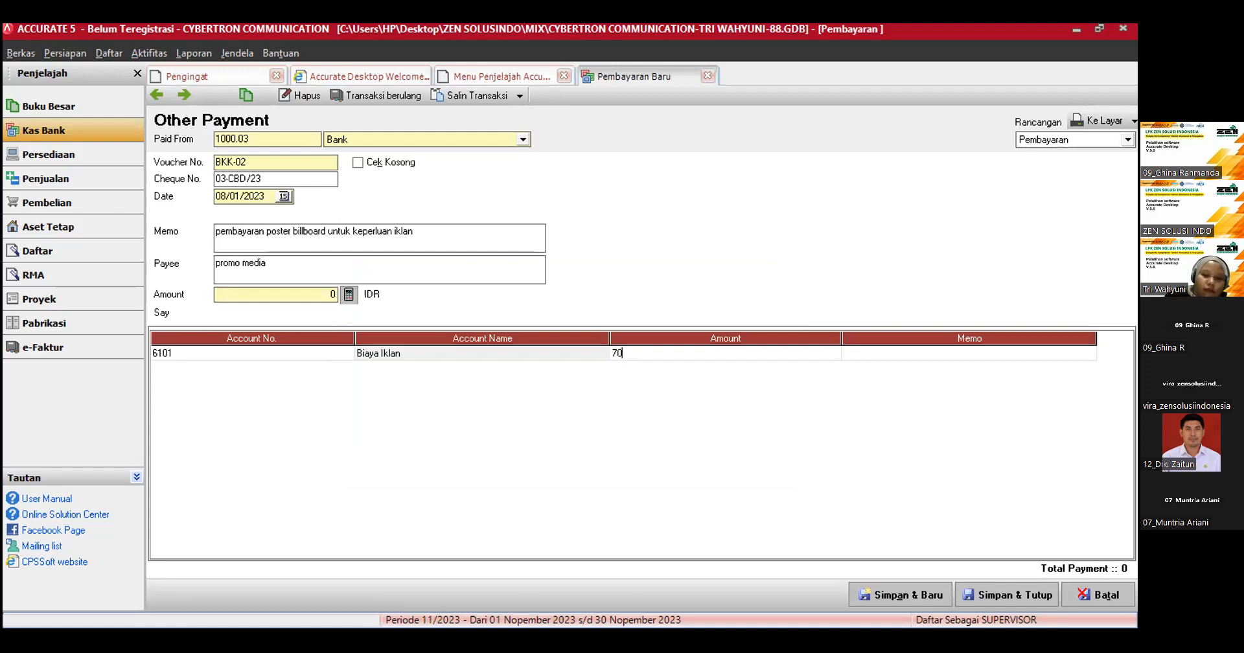
pyautogui.write('0')
pyautogui.press('Tab')
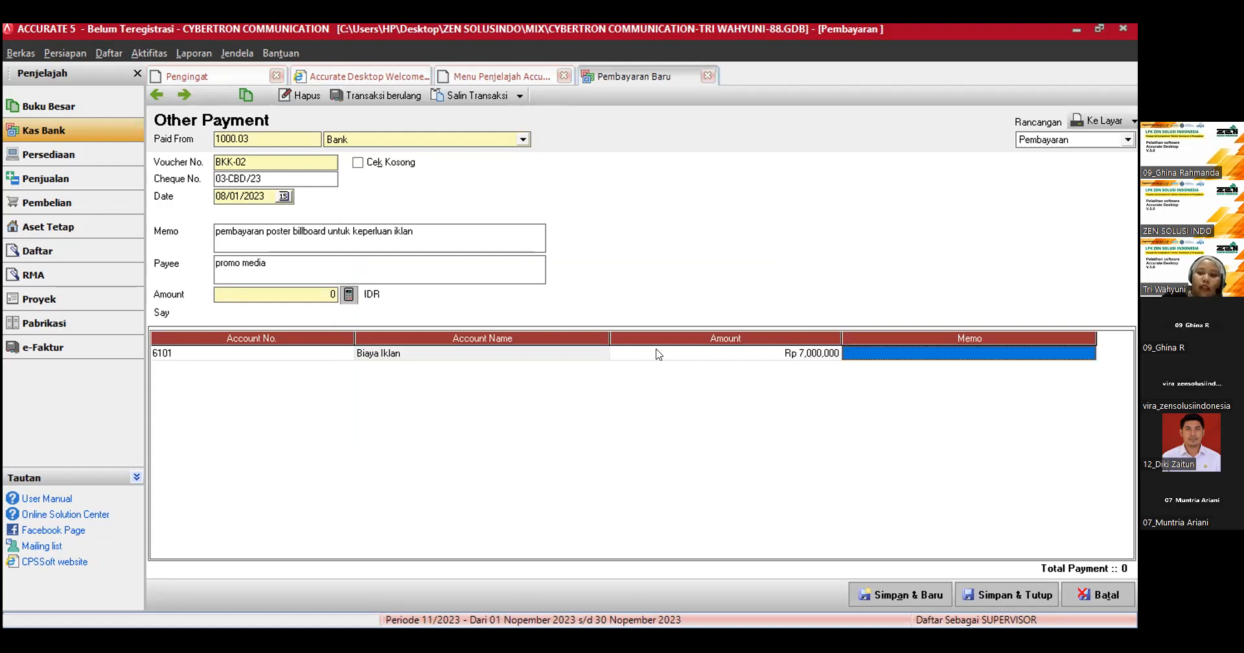
# Step: Calculate the payment's header amount from the lines, then save and close the payment and the cash and bank explorer page
pyautogui.click(349, 296)
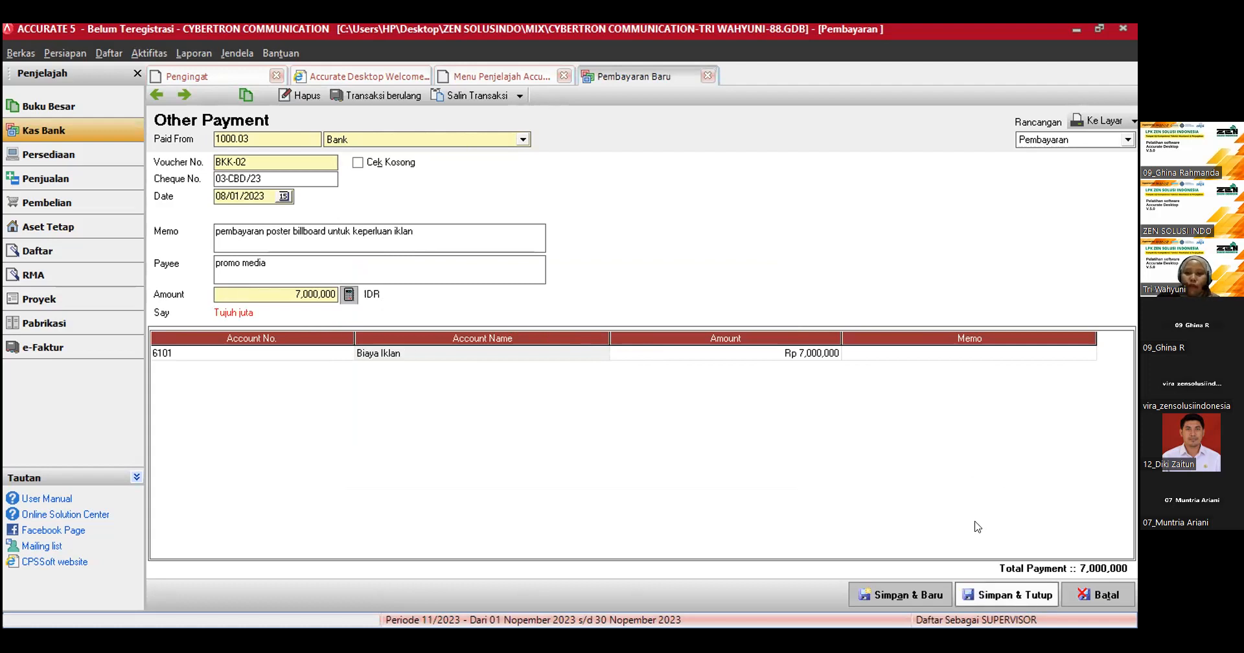
pyautogui.click(1008, 595)
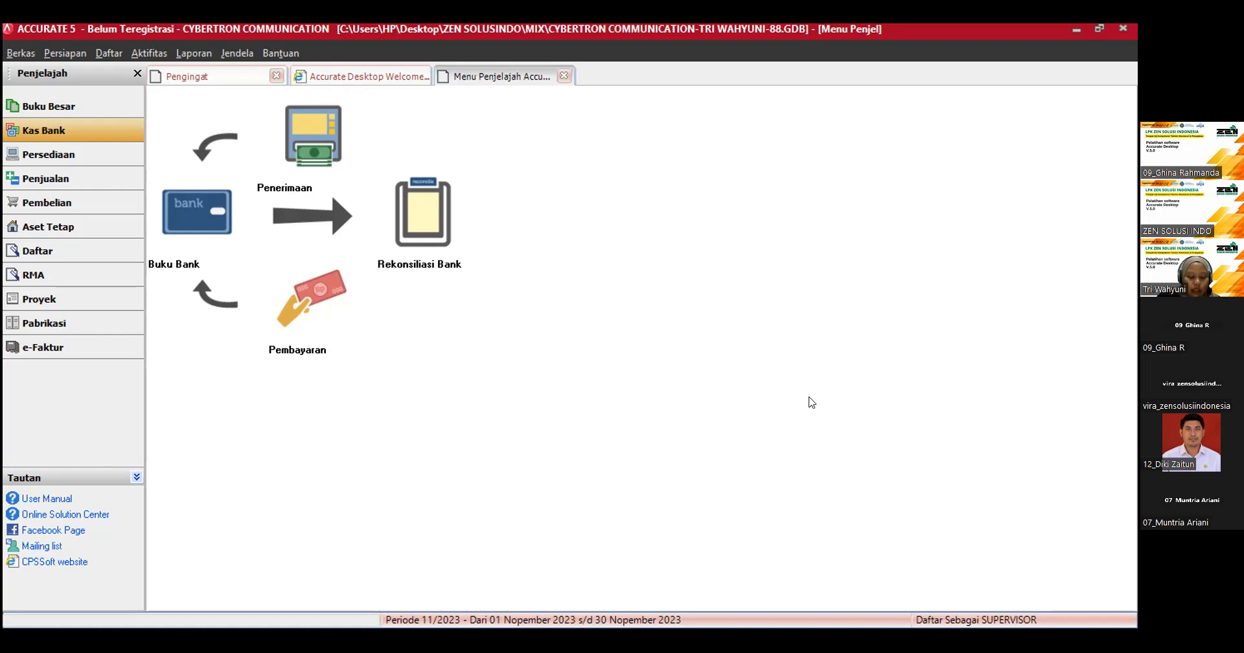
pyautogui.click(564, 77)
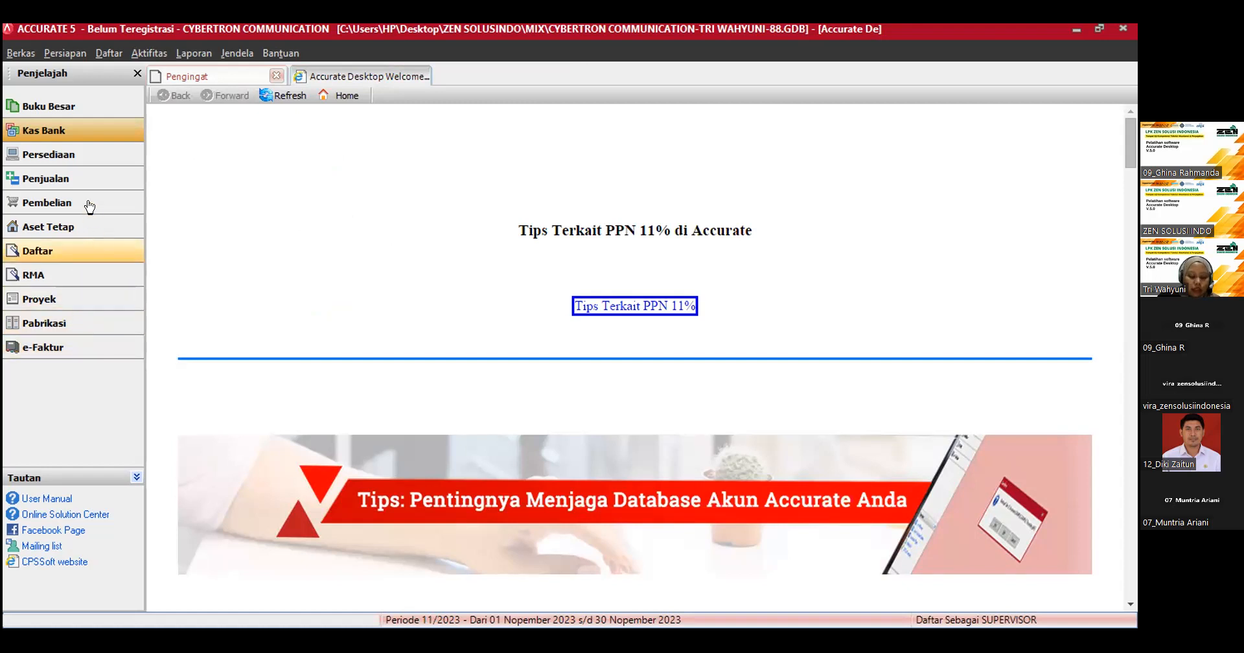
# Step: Open the goods and services list (Barang dan Jasa) of the inventory module
pyautogui.click(83, 163)
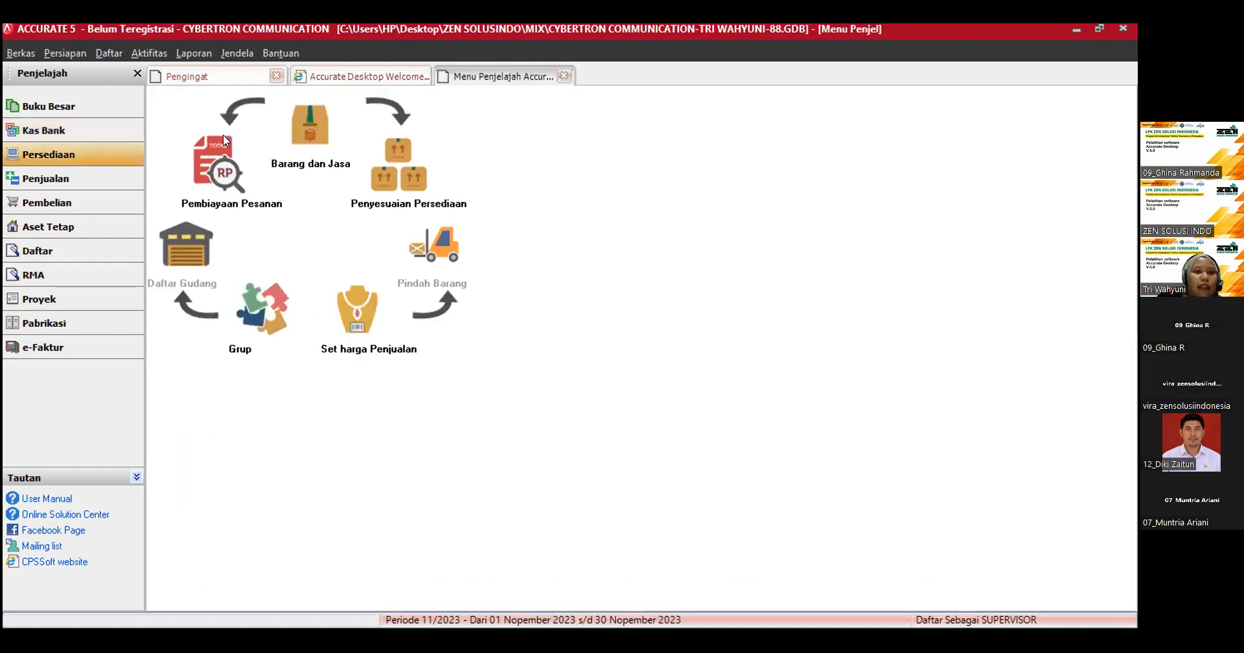
pyautogui.click(310, 127)
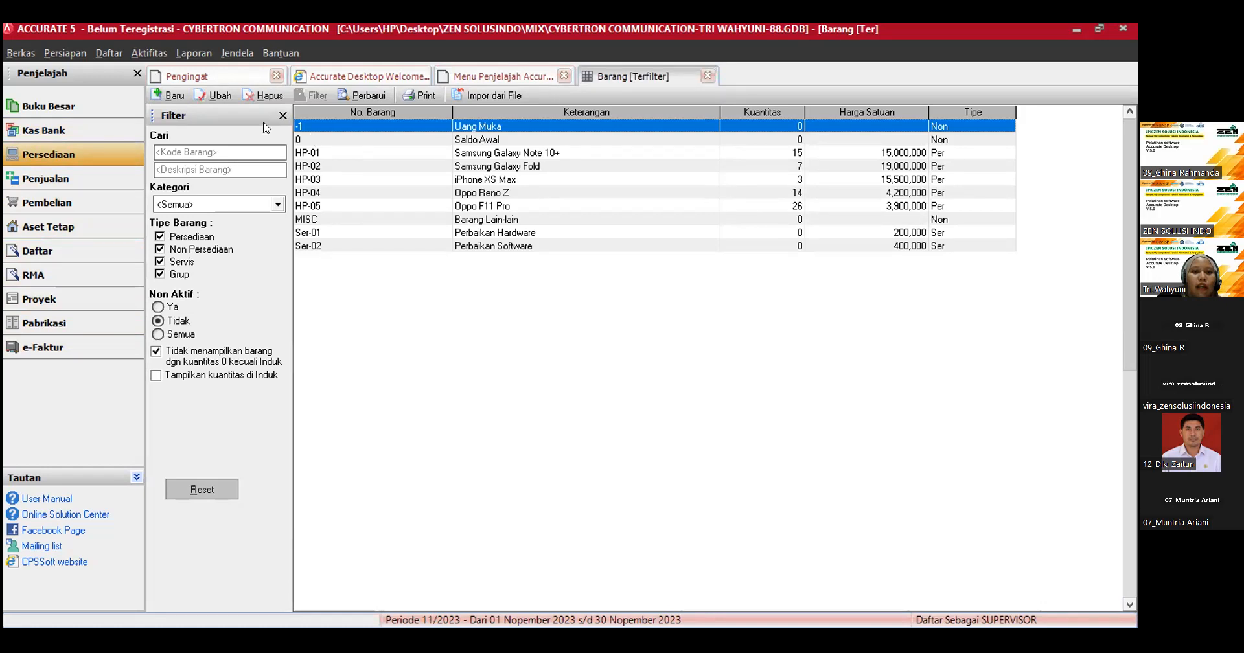
pyautogui.click(112, 56)
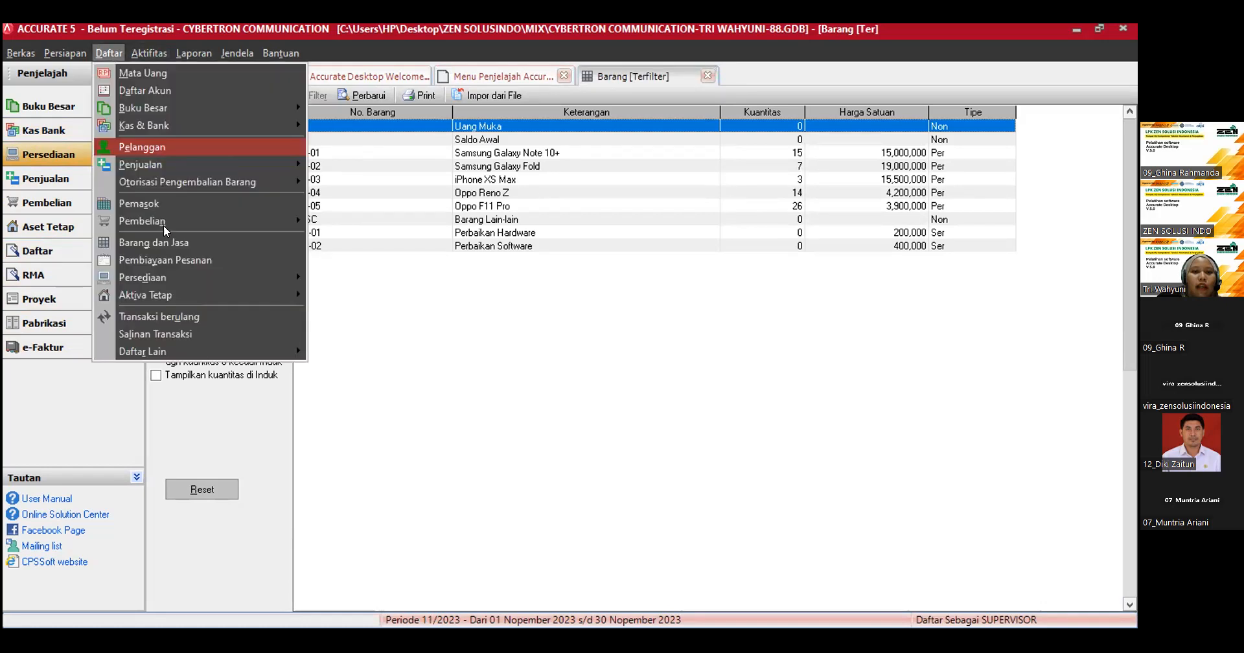
pyautogui.click(475, 340)
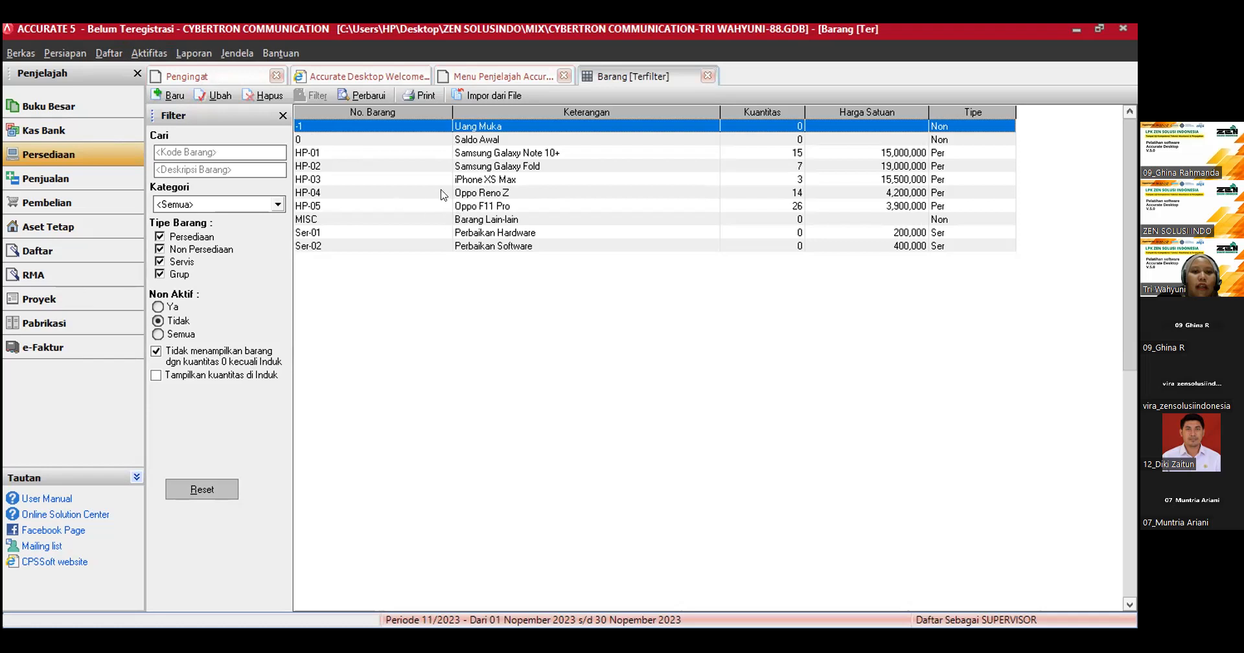
# Step: Create a new item of type Persediaan and replace its proposed item number with HP-06
pyautogui.click(164, 97)
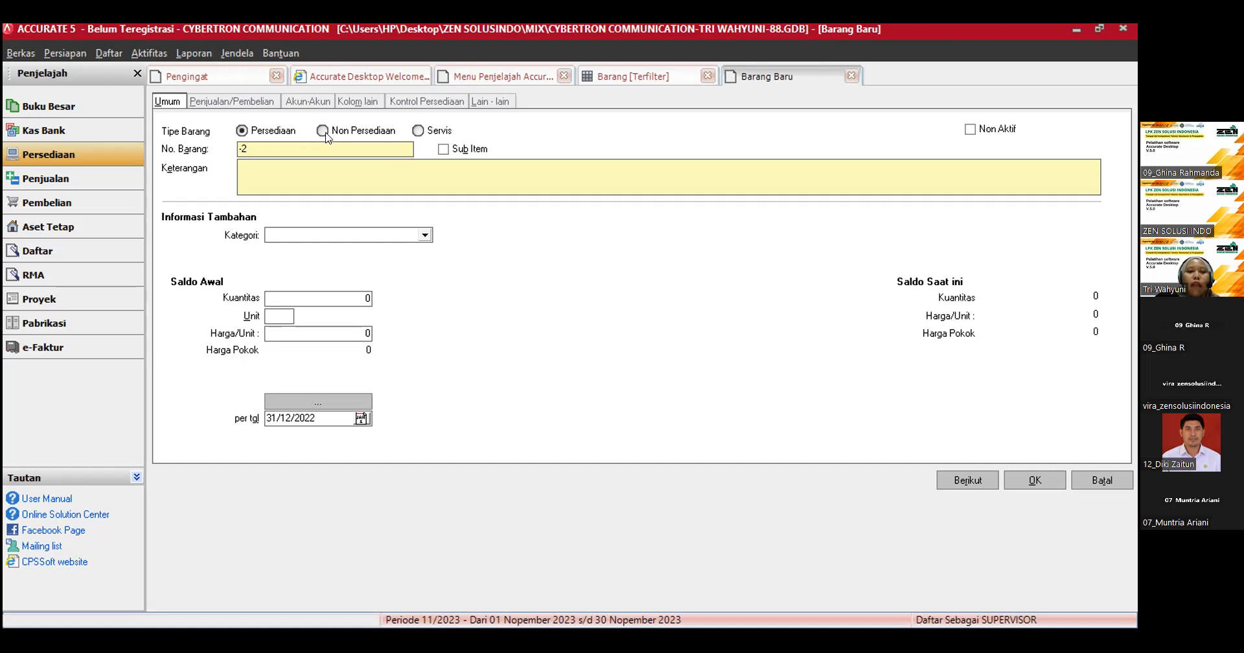
pyautogui.doubleClick(248, 145)
pyautogui.press('BackSpace')
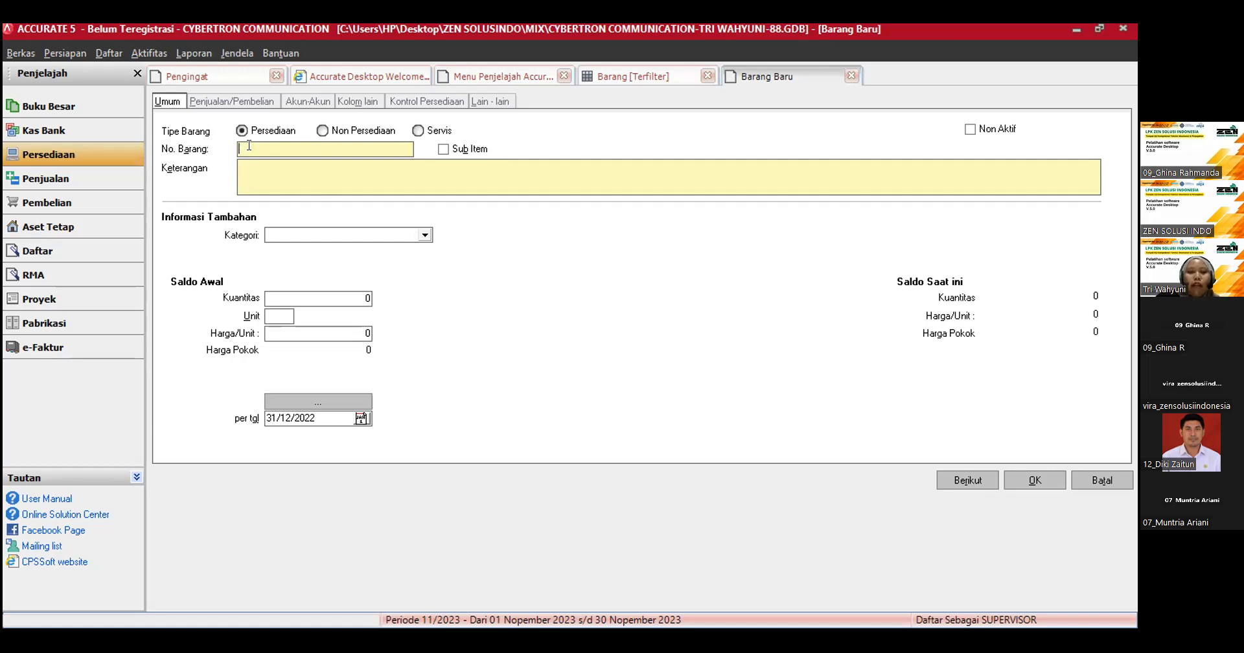
pyautogui.write('HP')
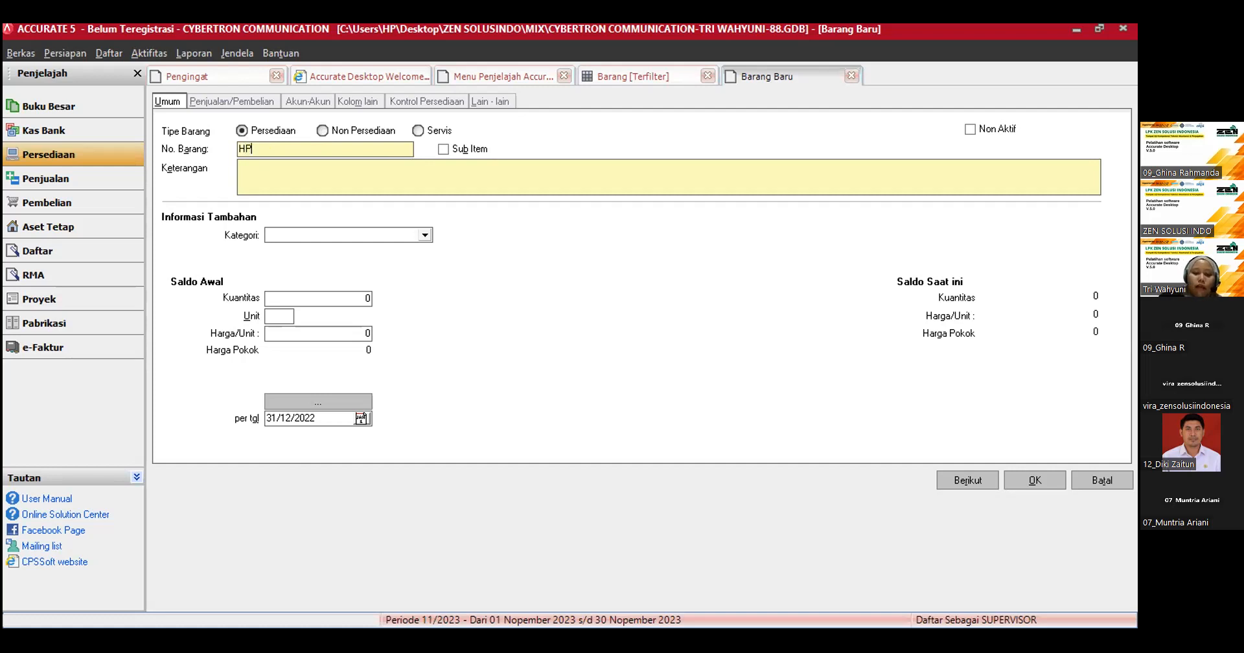
pyautogui.write('-06')
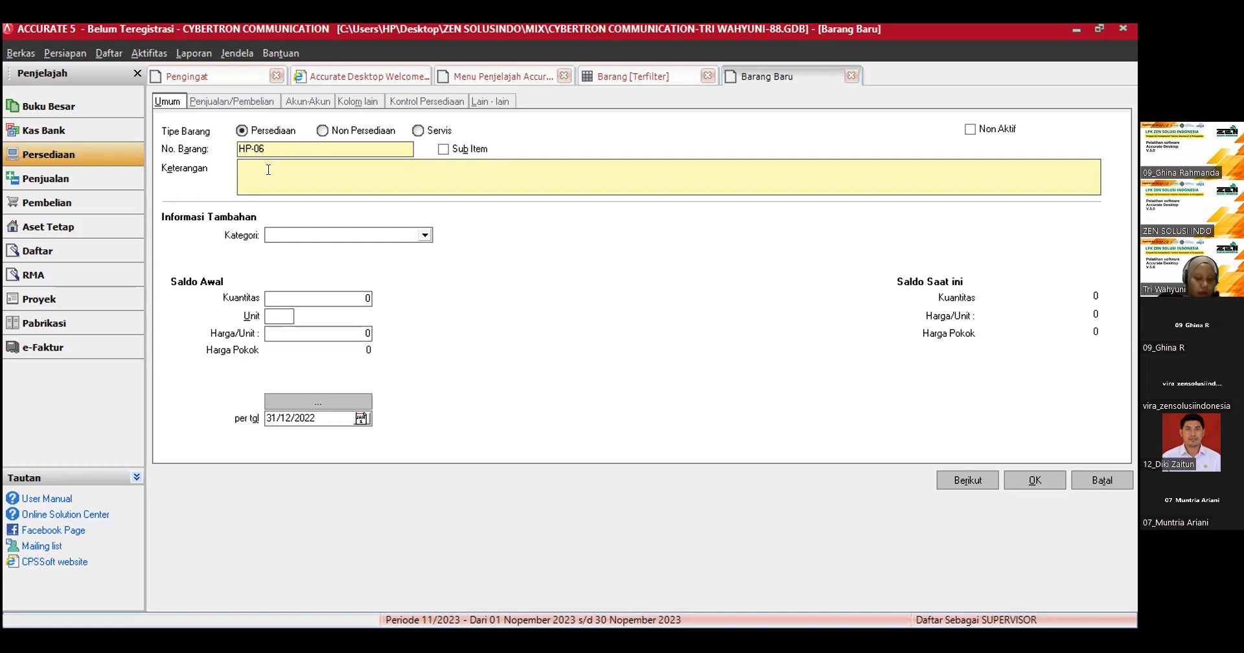
pyautogui.write('Sa')
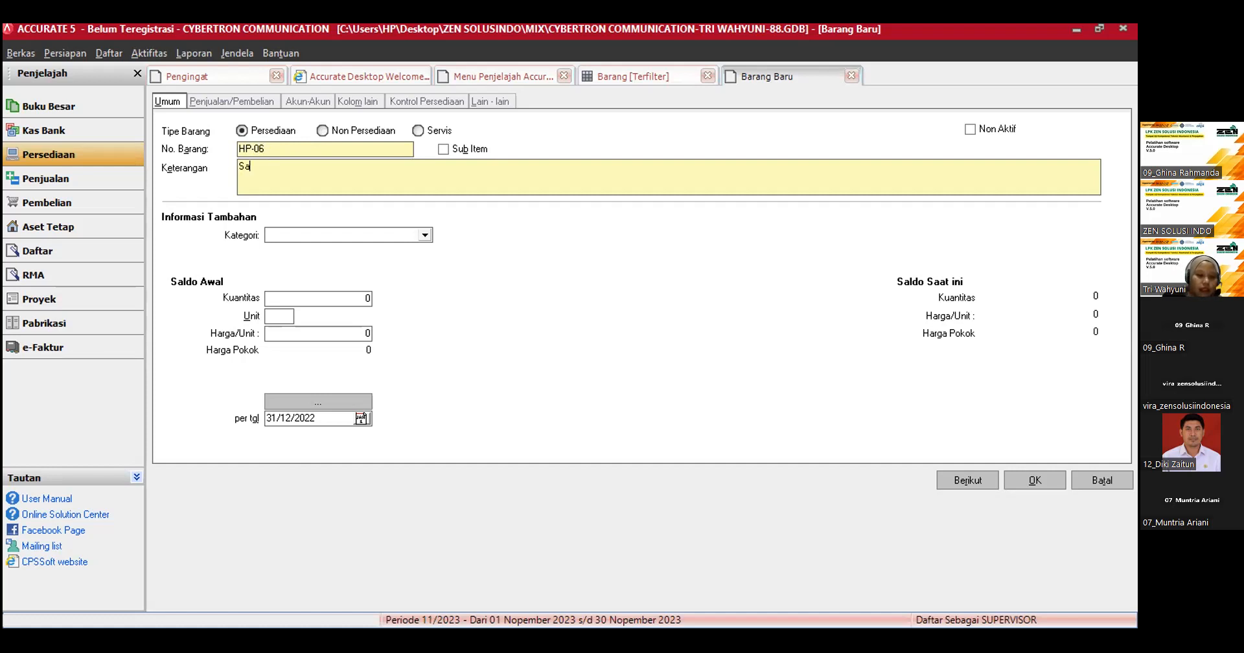
pyautogui.write('msung')
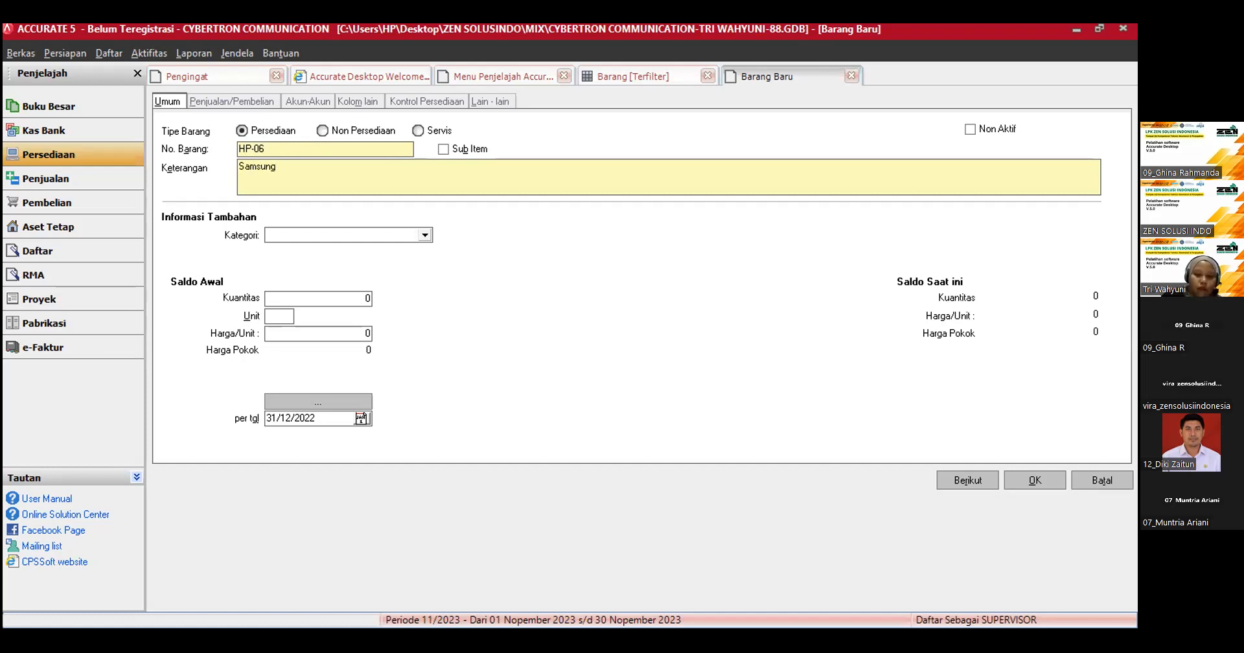
pyautogui.write(' Galaxy ')
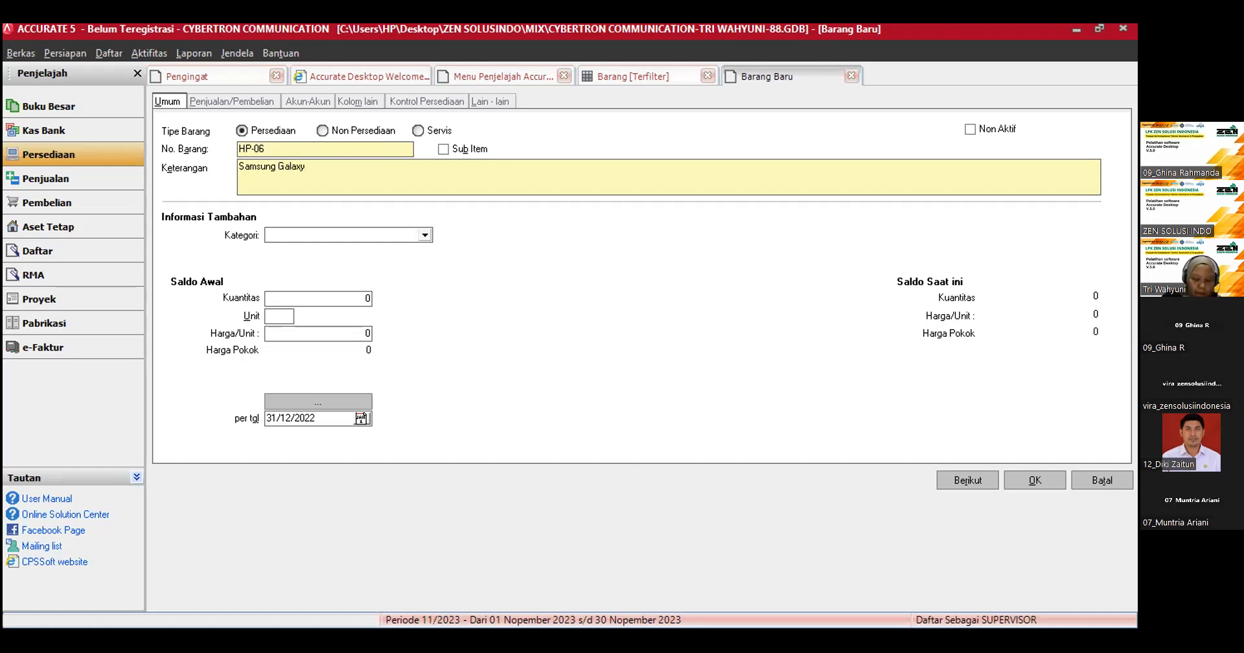
pyautogui.write('Xco')
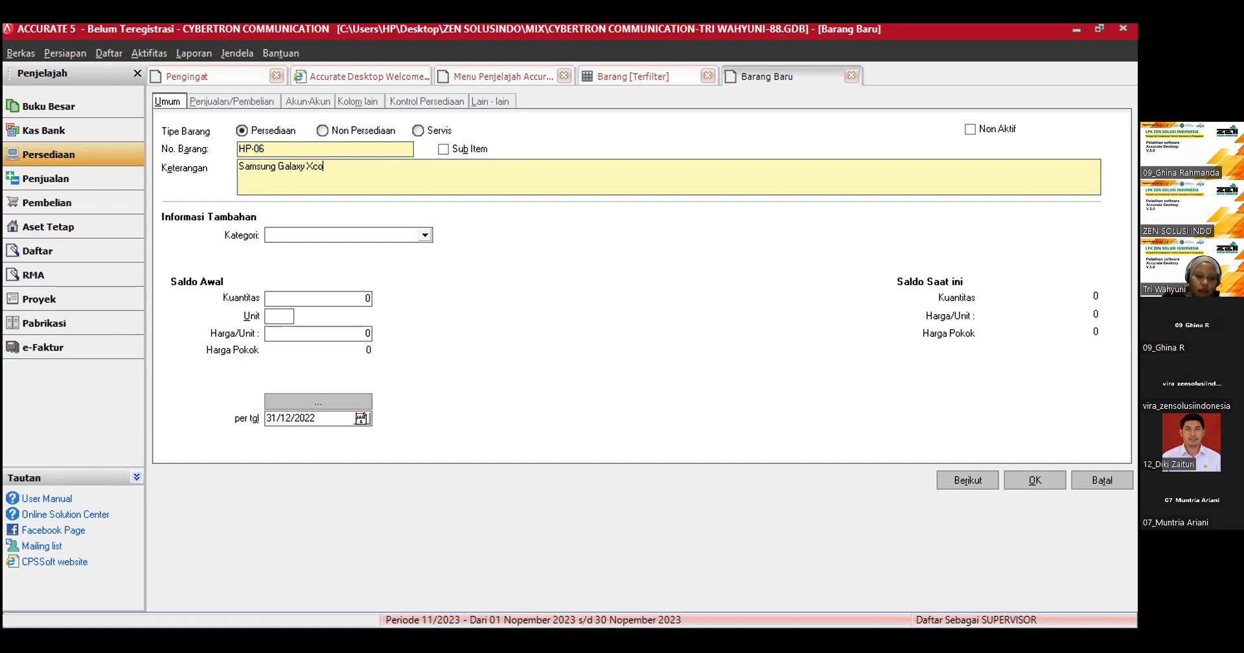
pyautogui.write('ver')
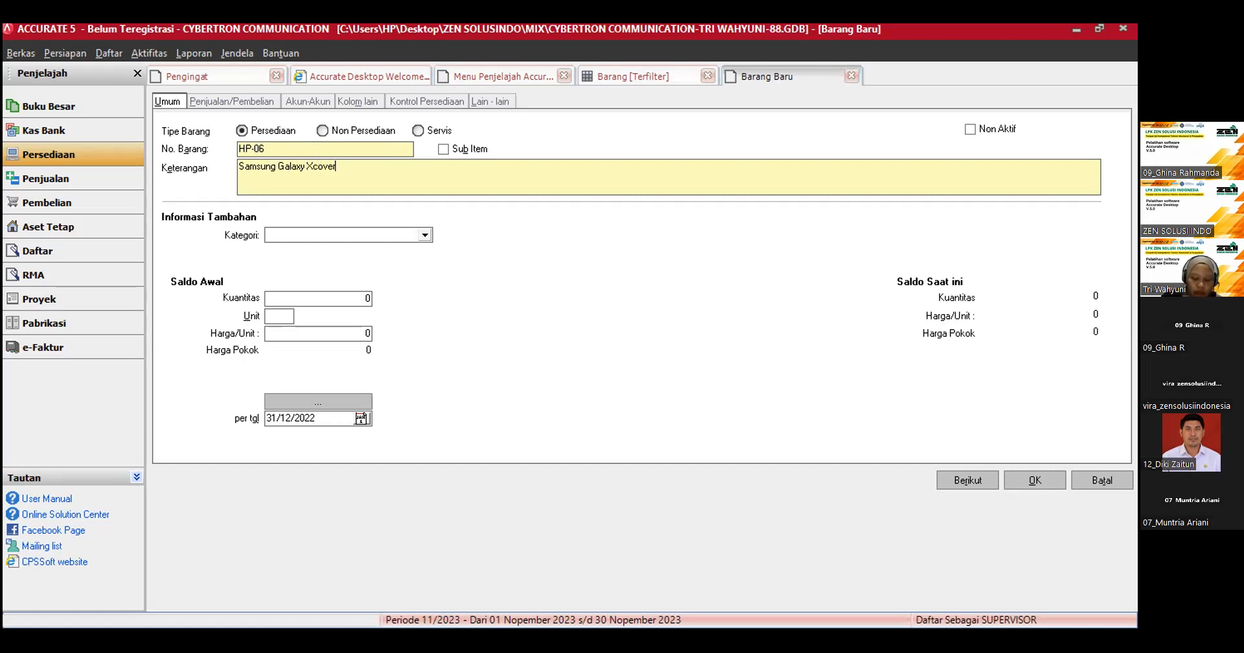
pyautogui.write(' FieldPro')
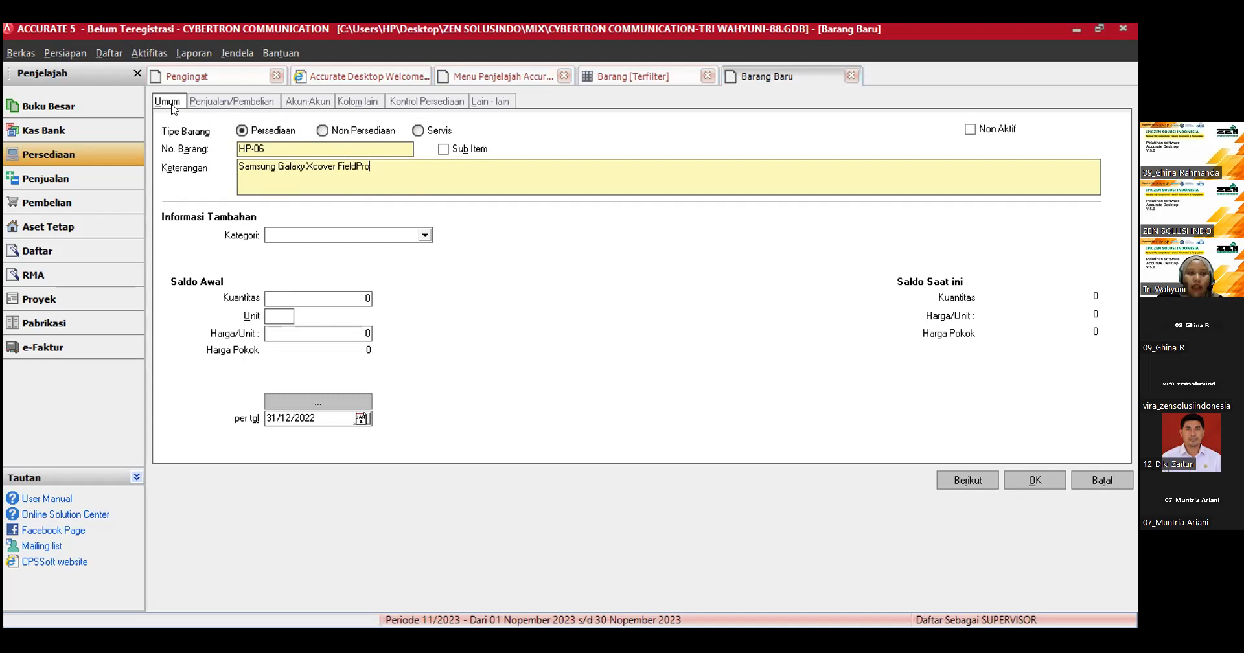
# Step: Set item HP-06's selling price to 8,000,000 and its sales tax code to T, and save the item
pyautogui.click(213, 102)
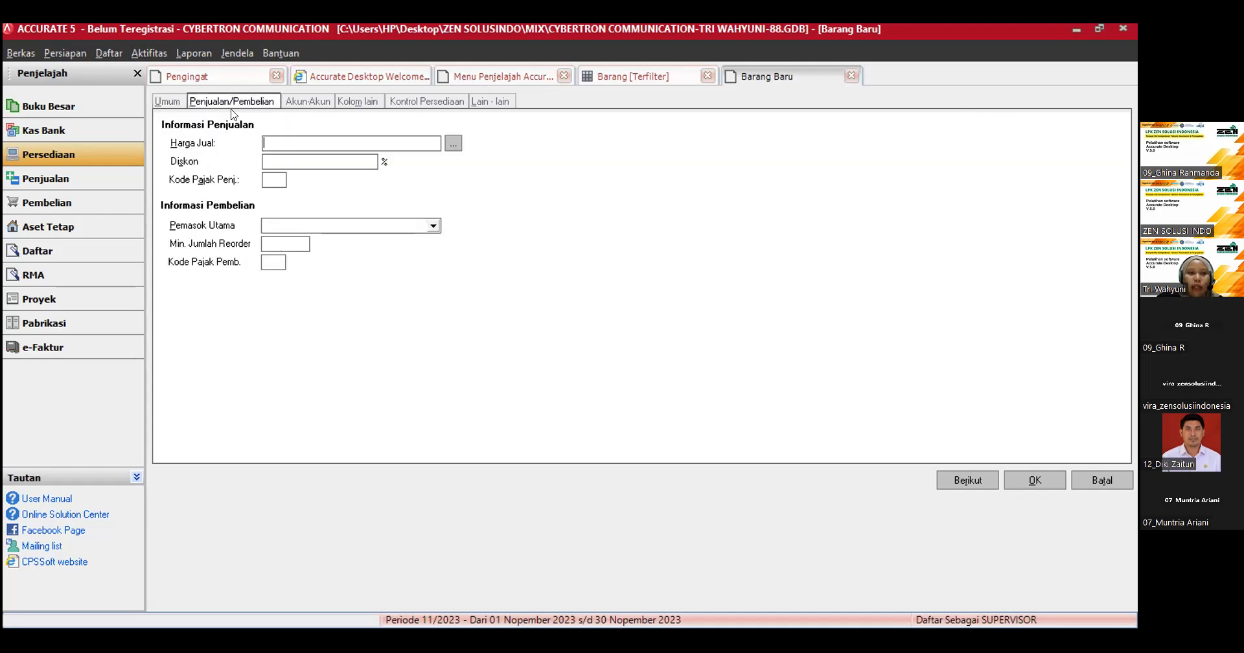
pyautogui.click(283, 142)
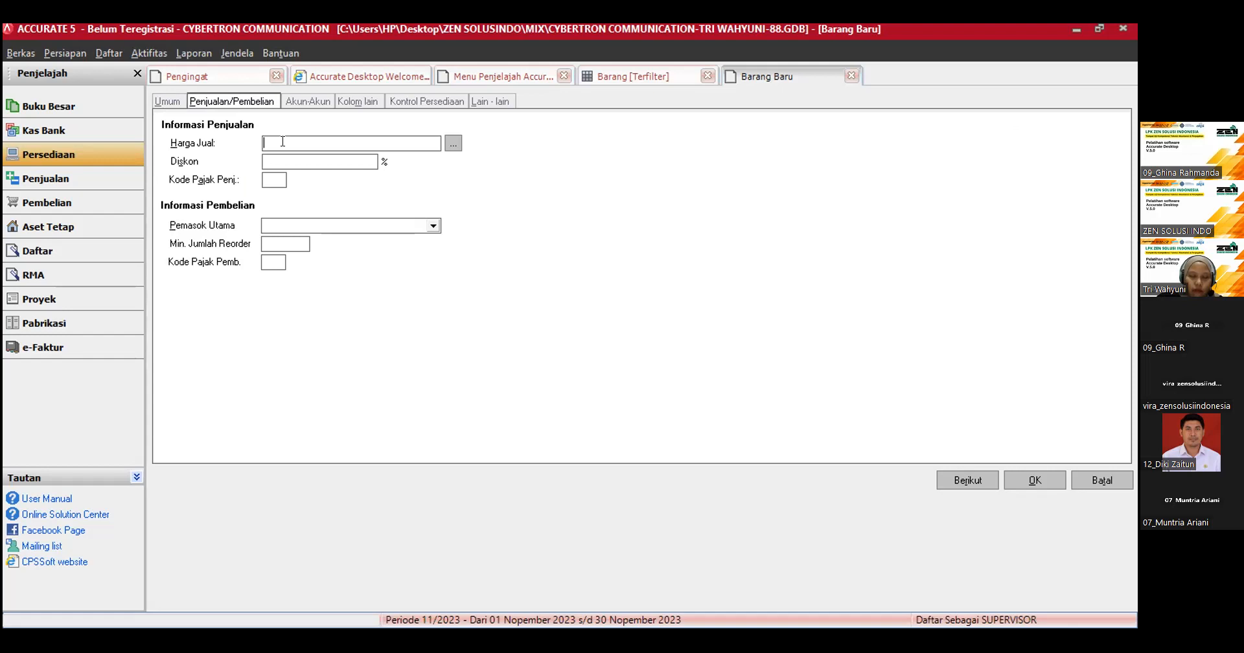
pyautogui.write('8000000')
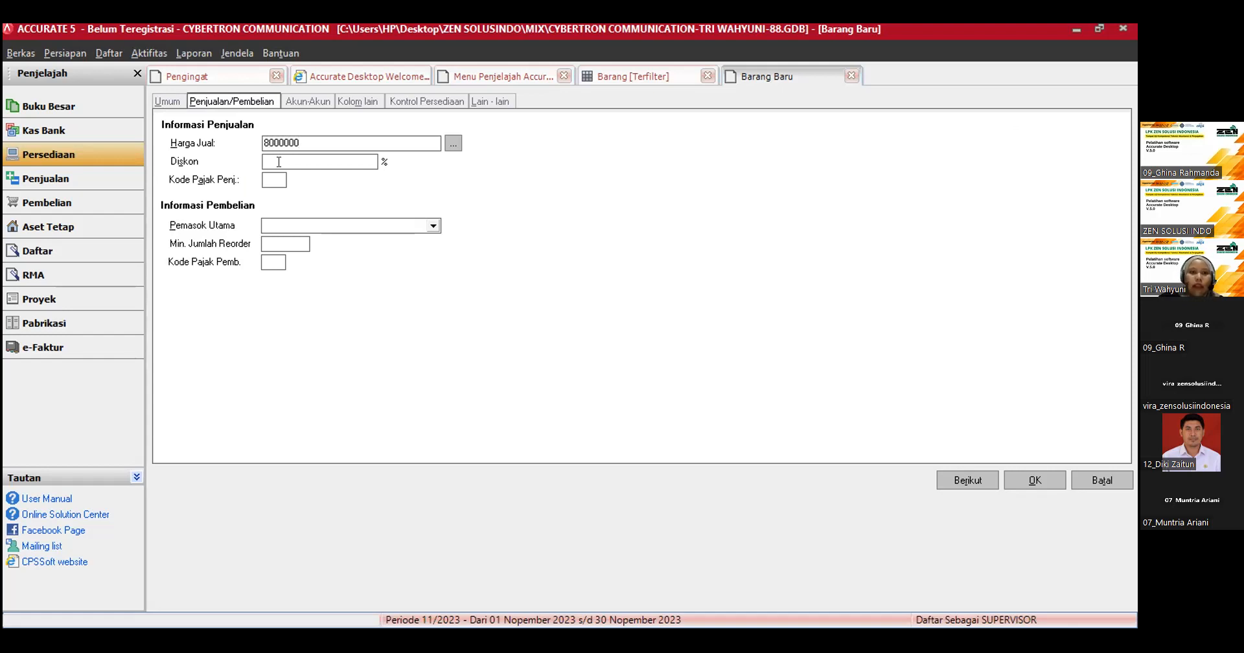
pyautogui.click(277, 164)
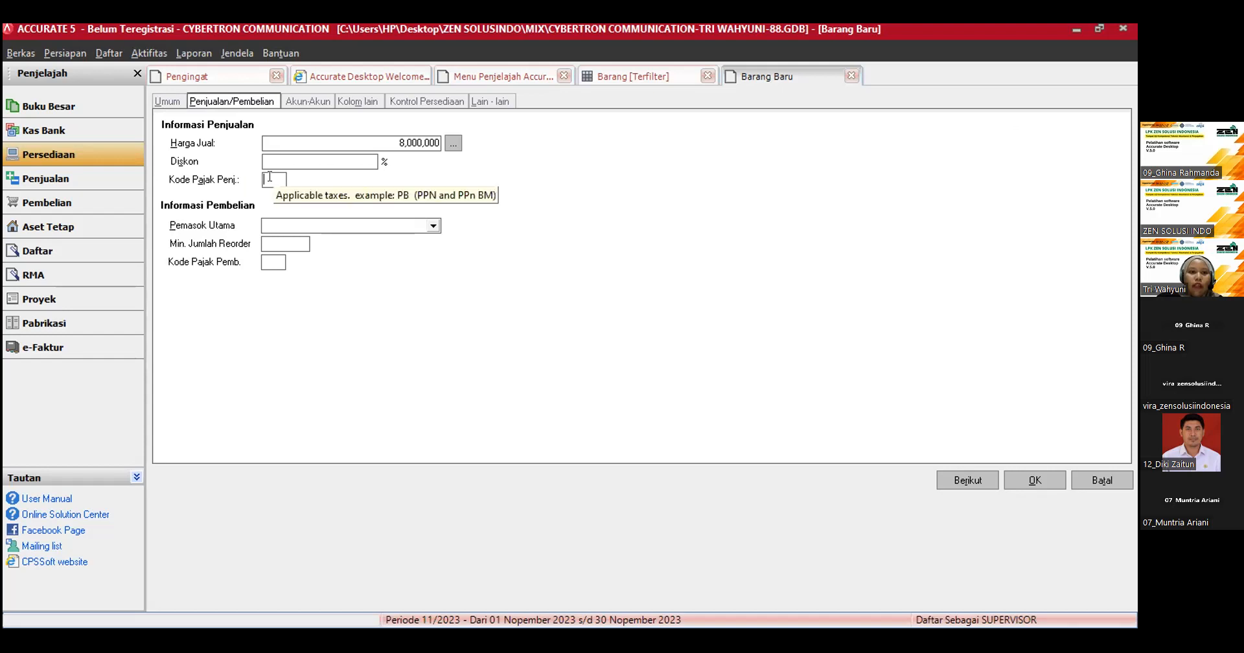
pyautogui.write('T')
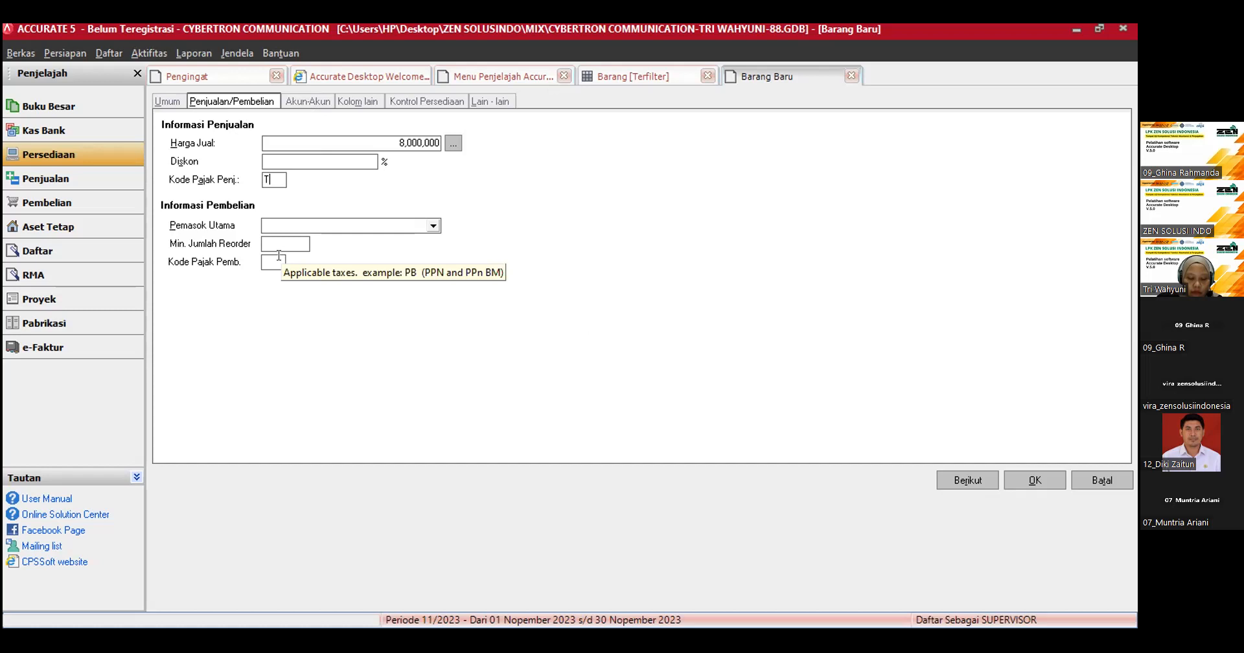
pyautogui.click(1024, 486)
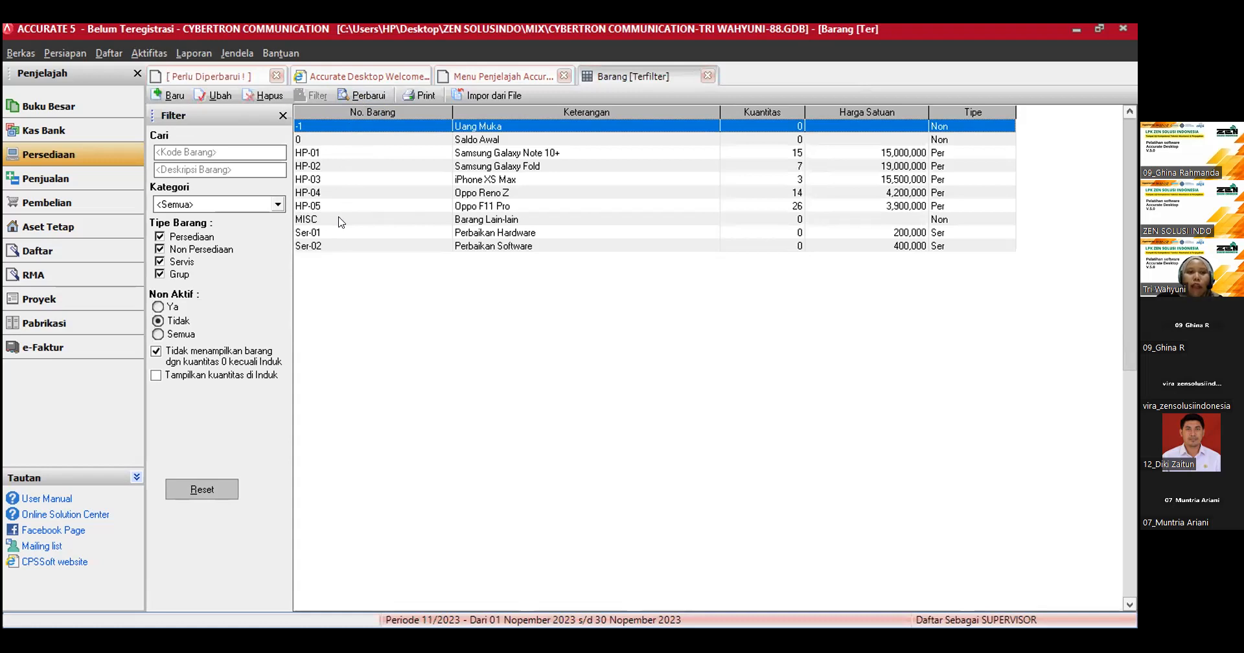
# Step: Create another new item, replace its proposed number with Ser-03 and set its type to Servis
pyautogui.click(157, 96)
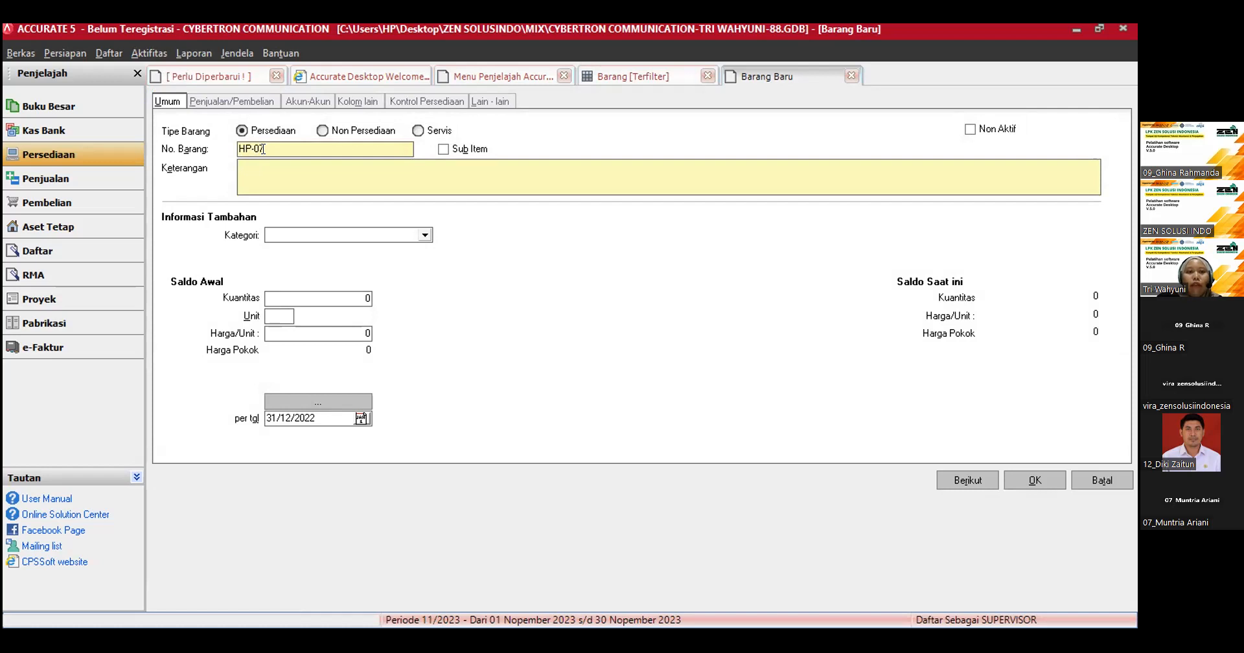
pyautogui.click(603, 78)
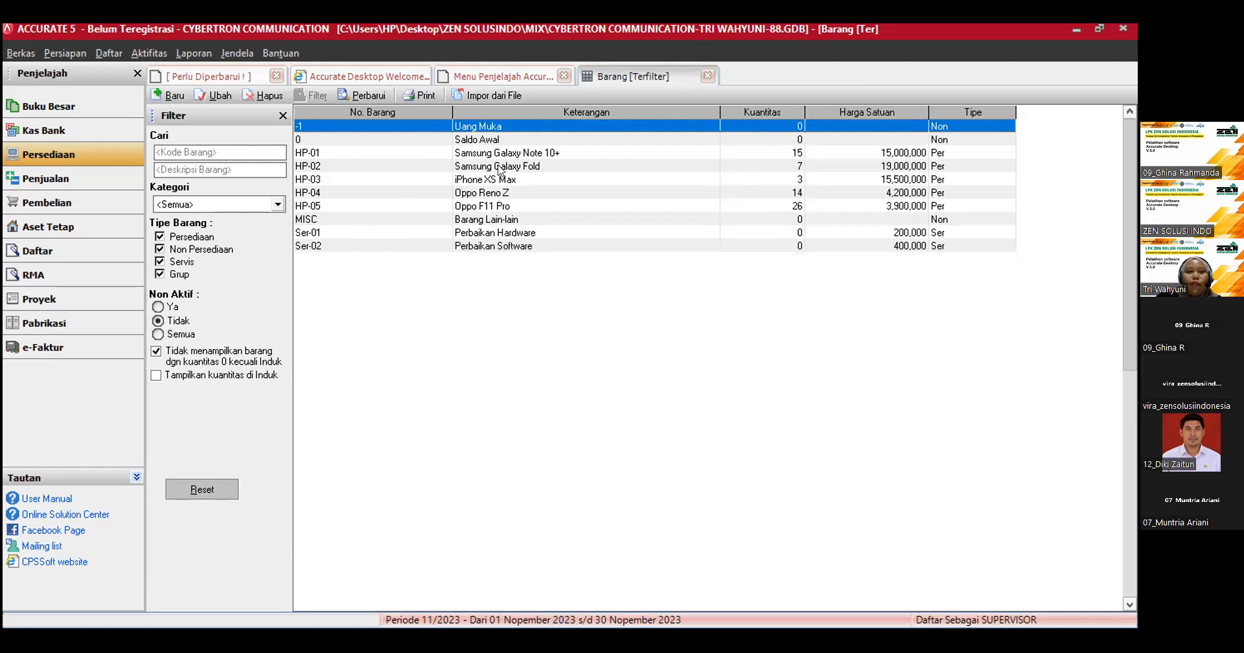
pyautogui.click(156, 99)
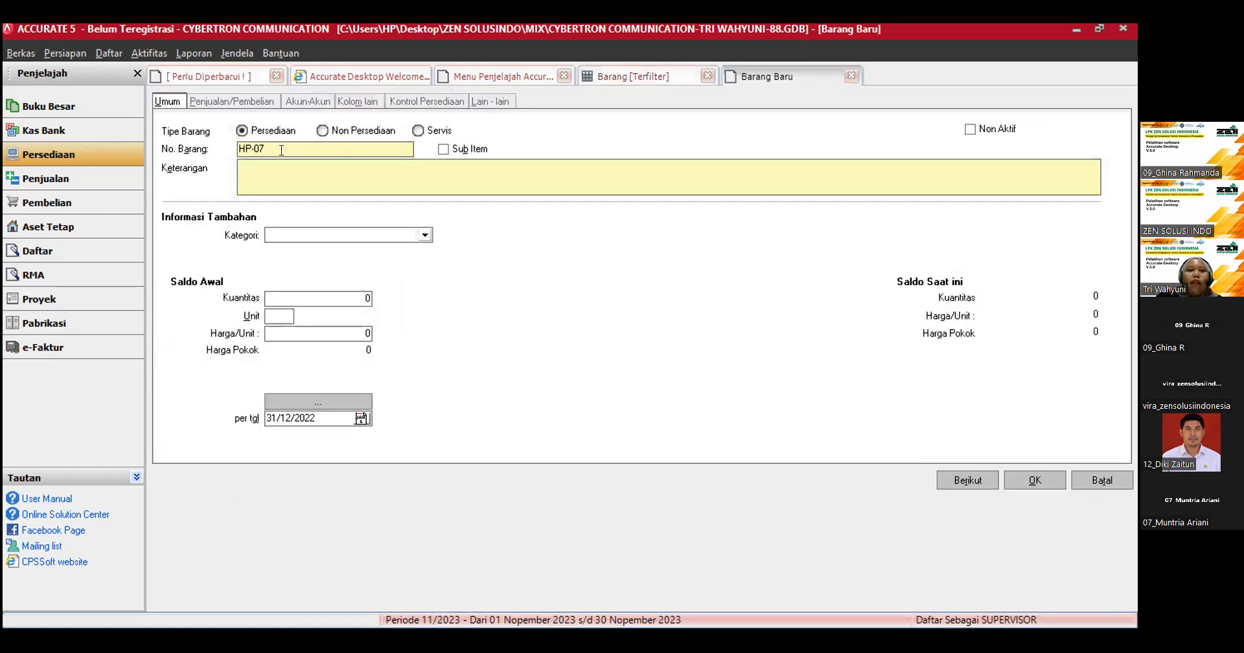
pyautogui.press('BackSpace')
pyautogui.press('BackSpace')
pyautogui.press('BackSpace')
pyautogui.press('BackSpace')
pyautogui.press('BackSpace')
pyautogui.write('Ser-03')
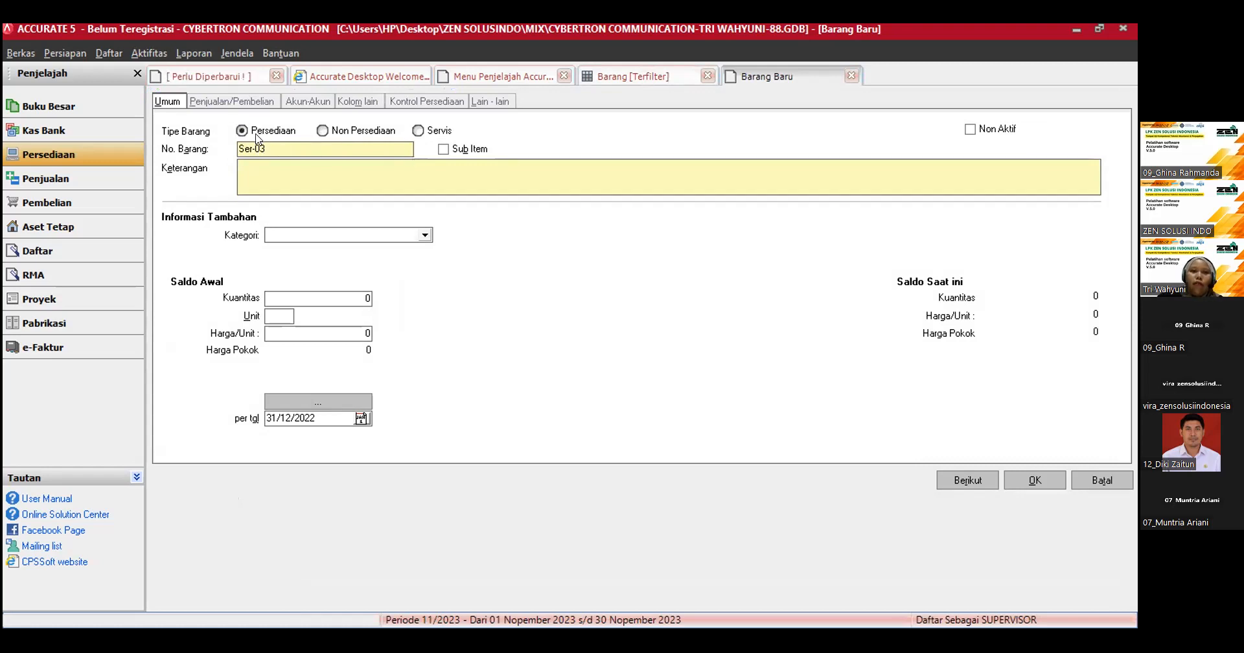
pyautogui.click(418, 132)
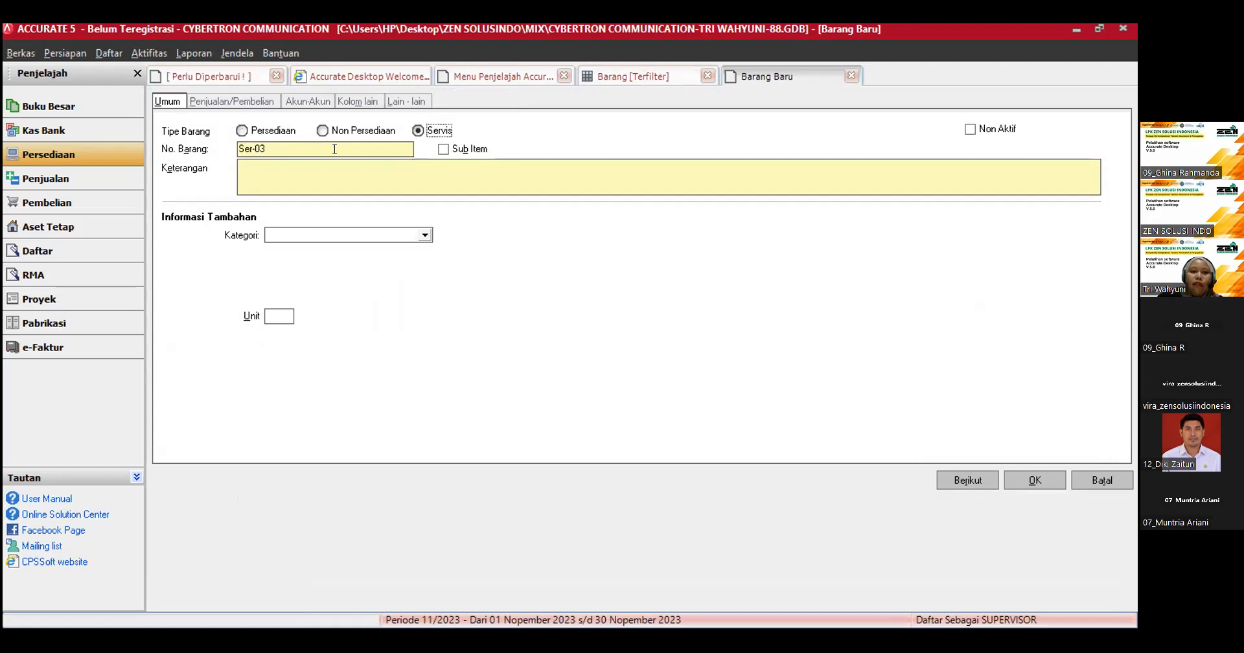
# Step: Enter the description "Rooting" for the service item Ser-03
pyautogui.click(283, 176)
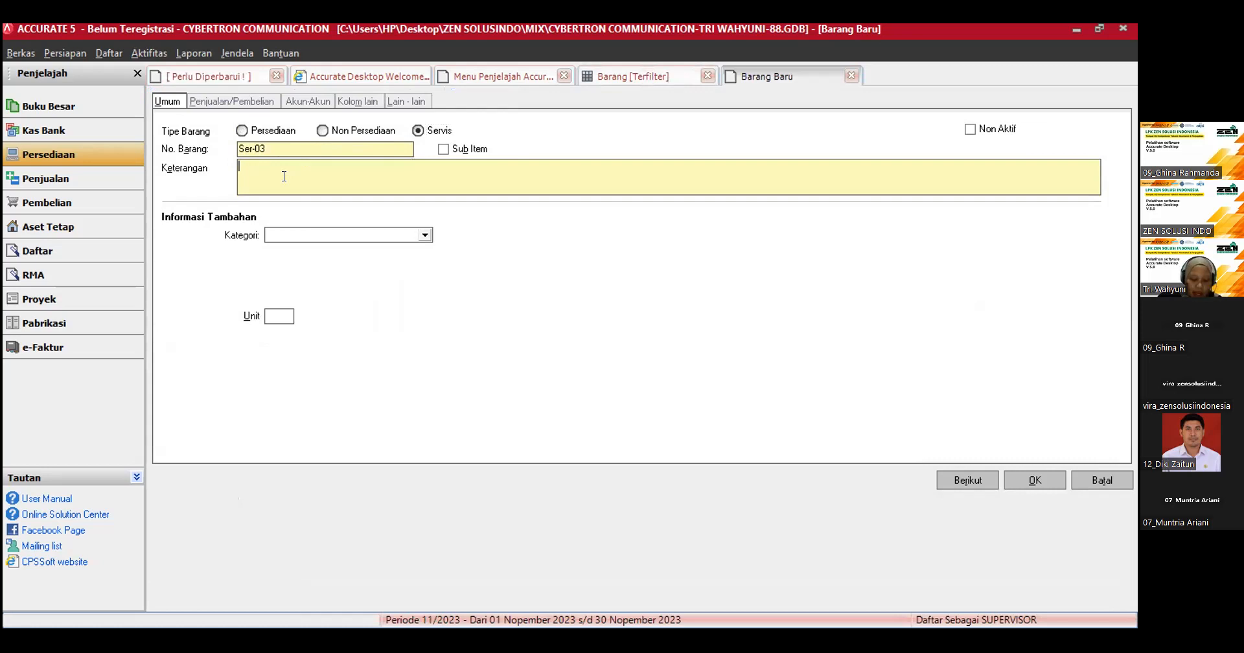
pyautogui.write('Ro')
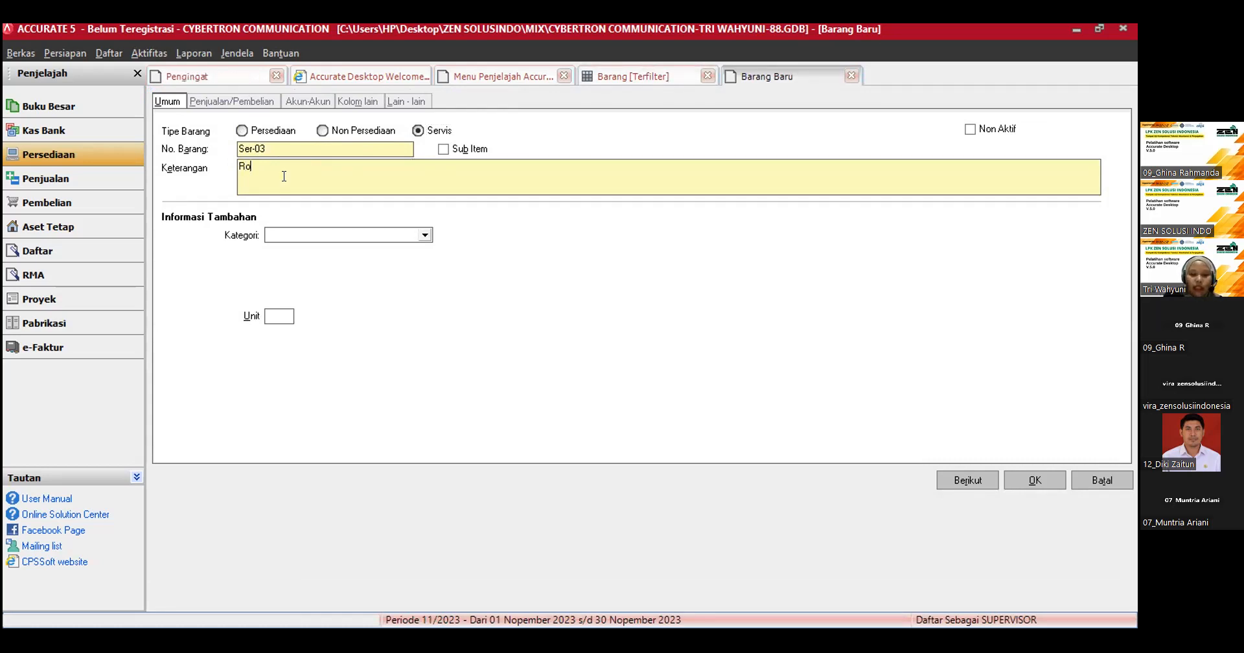
pyautogui.write('oting')
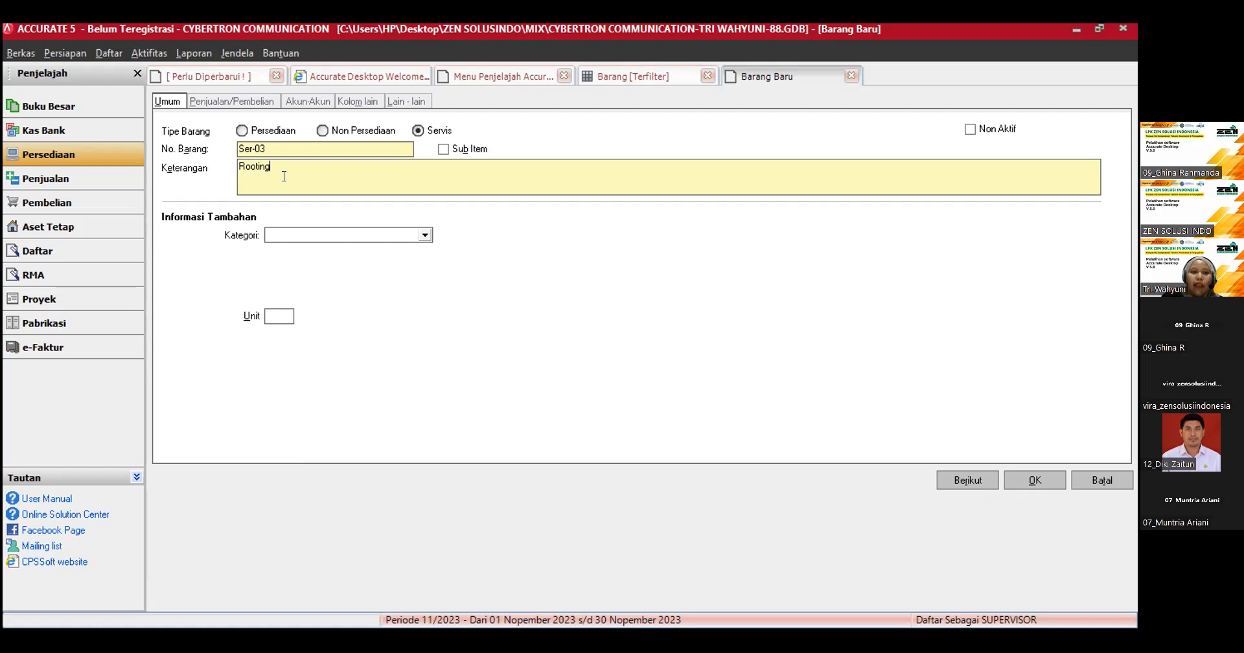
# Step: Set the Rooting service's selling price to 800,000 and sales tax code to T, then save it and refresh the item list
pyautogui.click(227, 98)
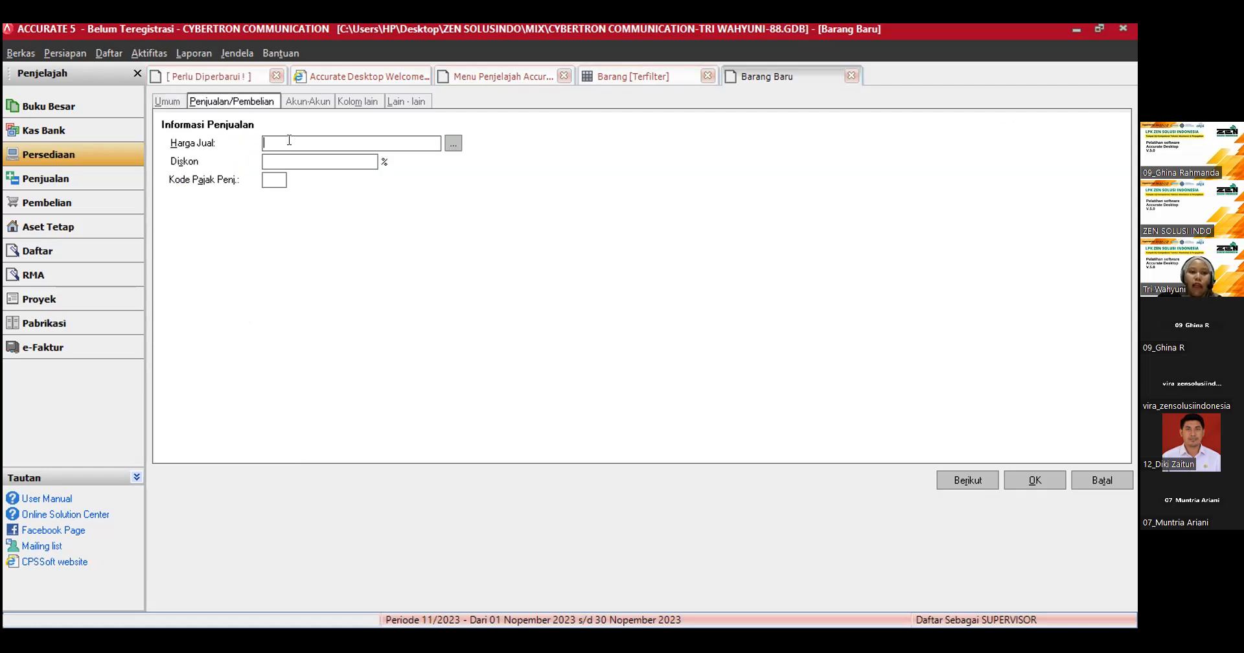
pyautogui.write('800000')
pyautogui.click(279, 179)
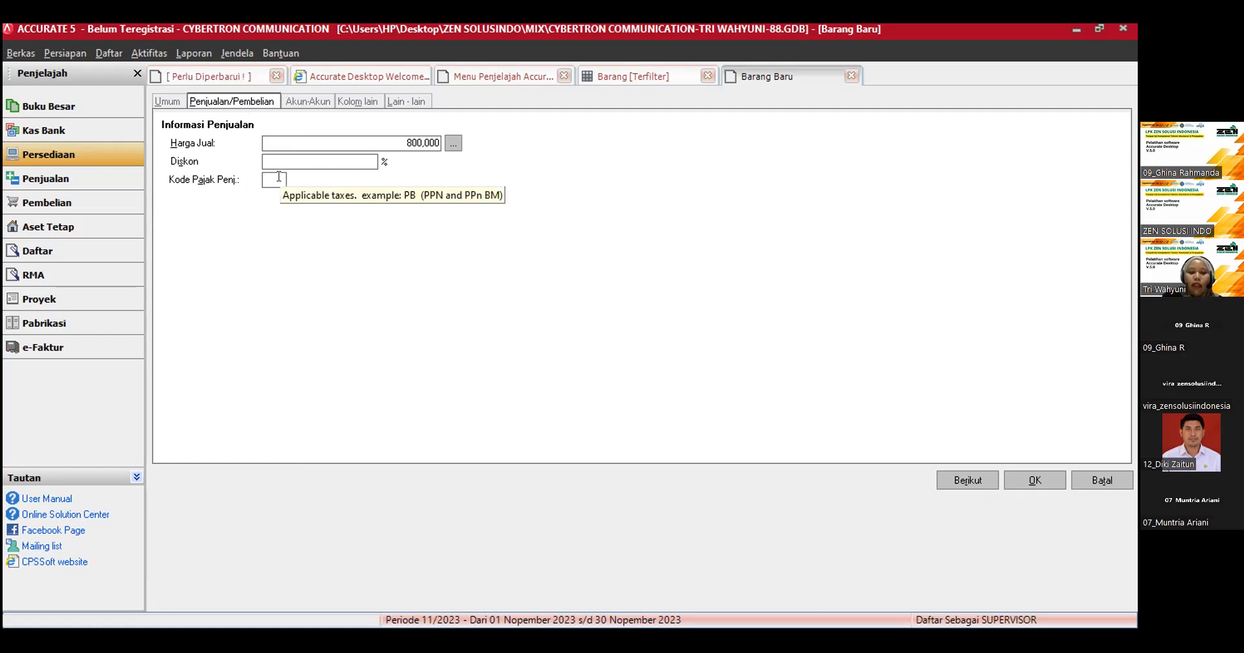
pyautogui.write('T')
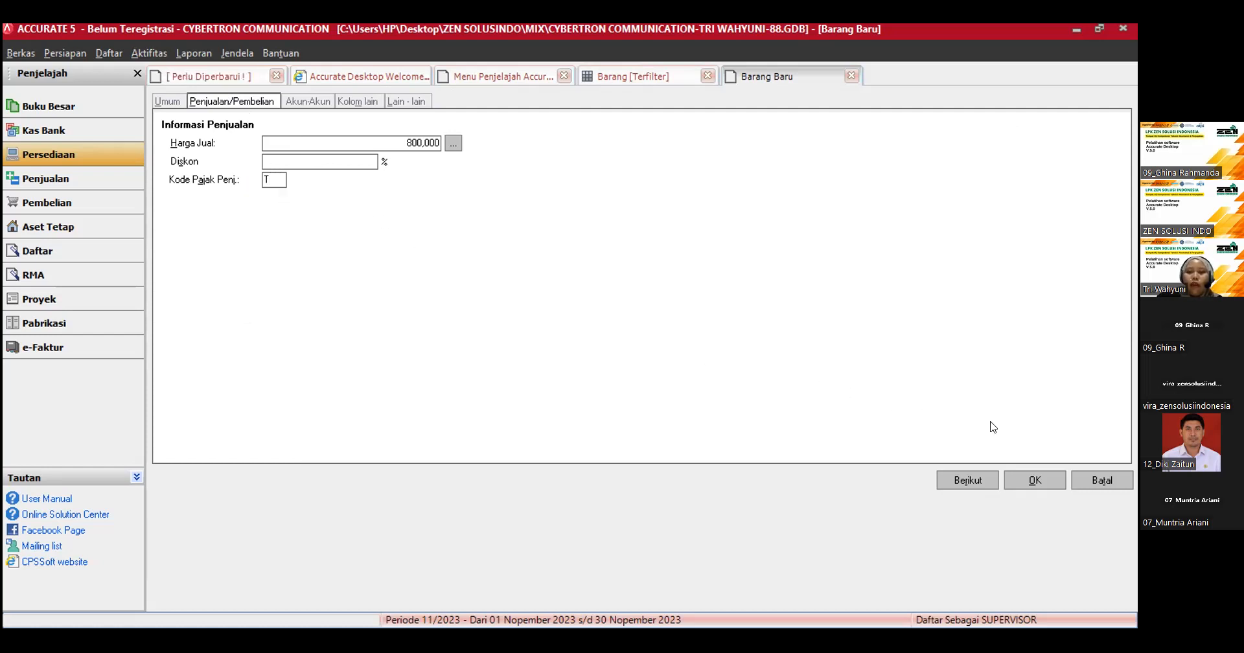
pyautogui.click(1034, 480)
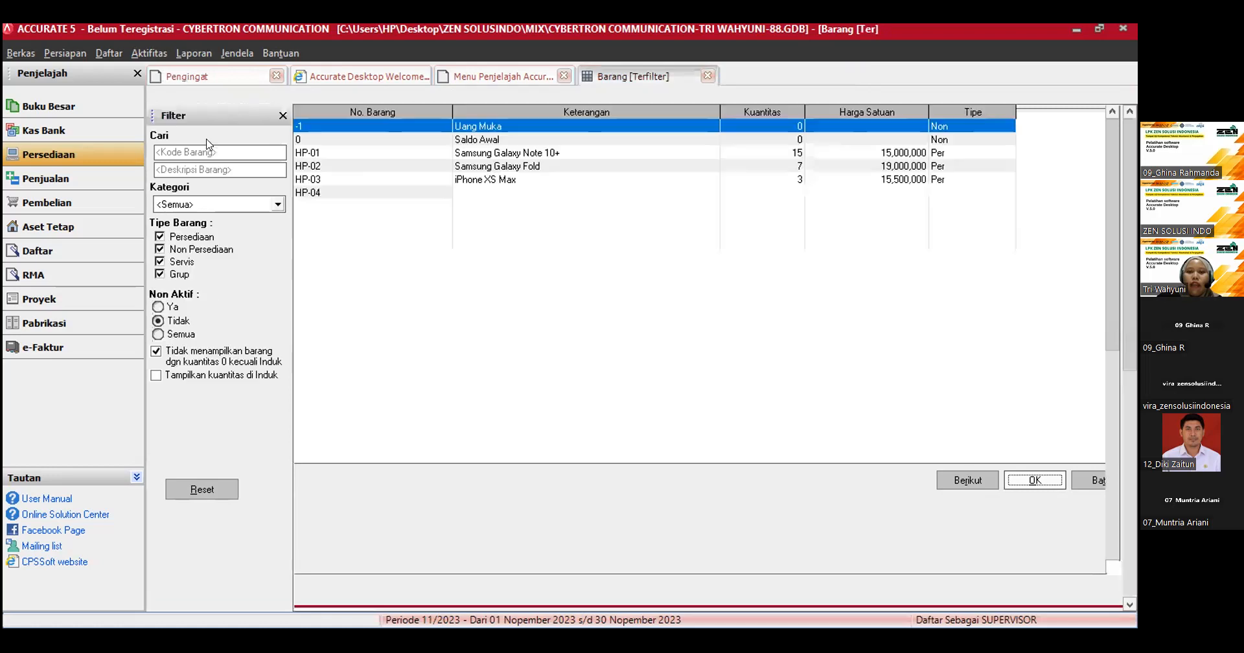
pyautogui.click(358, 97)
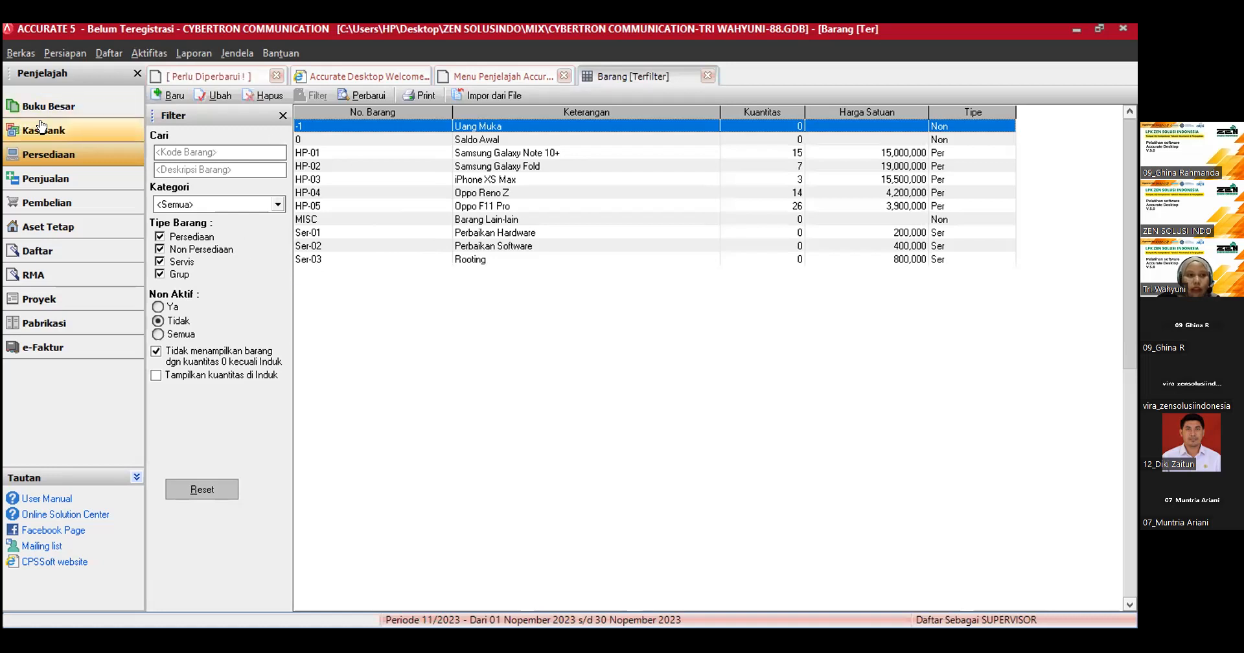
# Step: Open a new item group form (Grup) from the inventory module
pyautogui.click(55, 153)
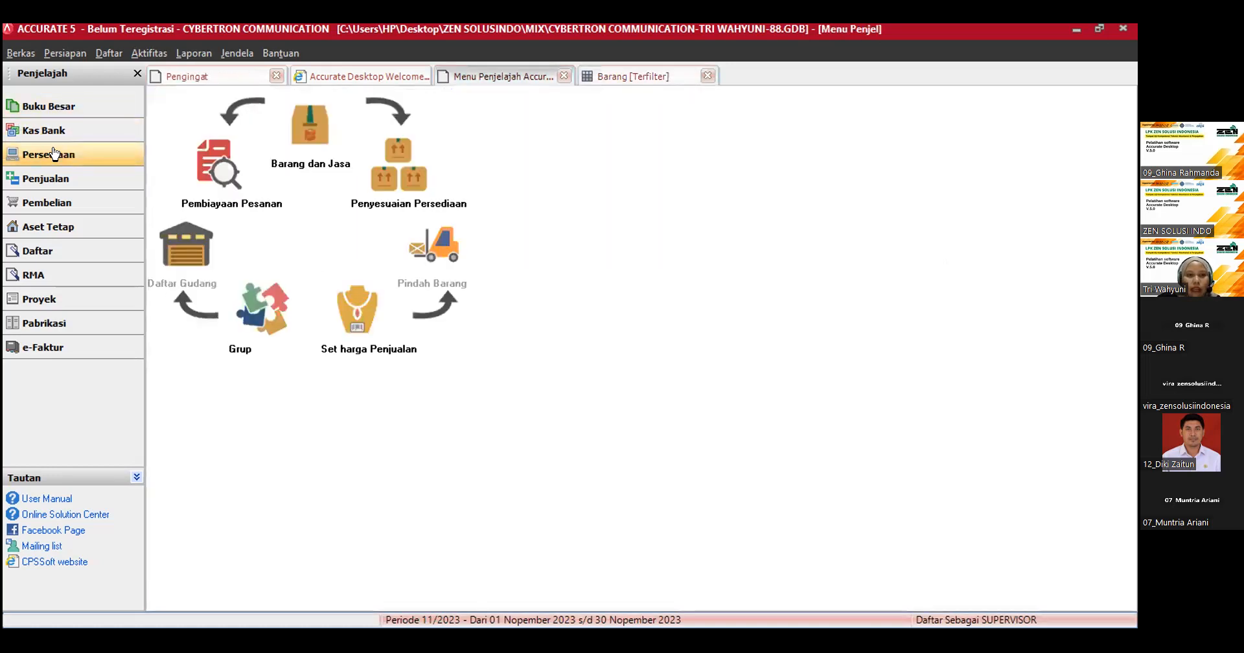
pyautogui.click(263, 319)
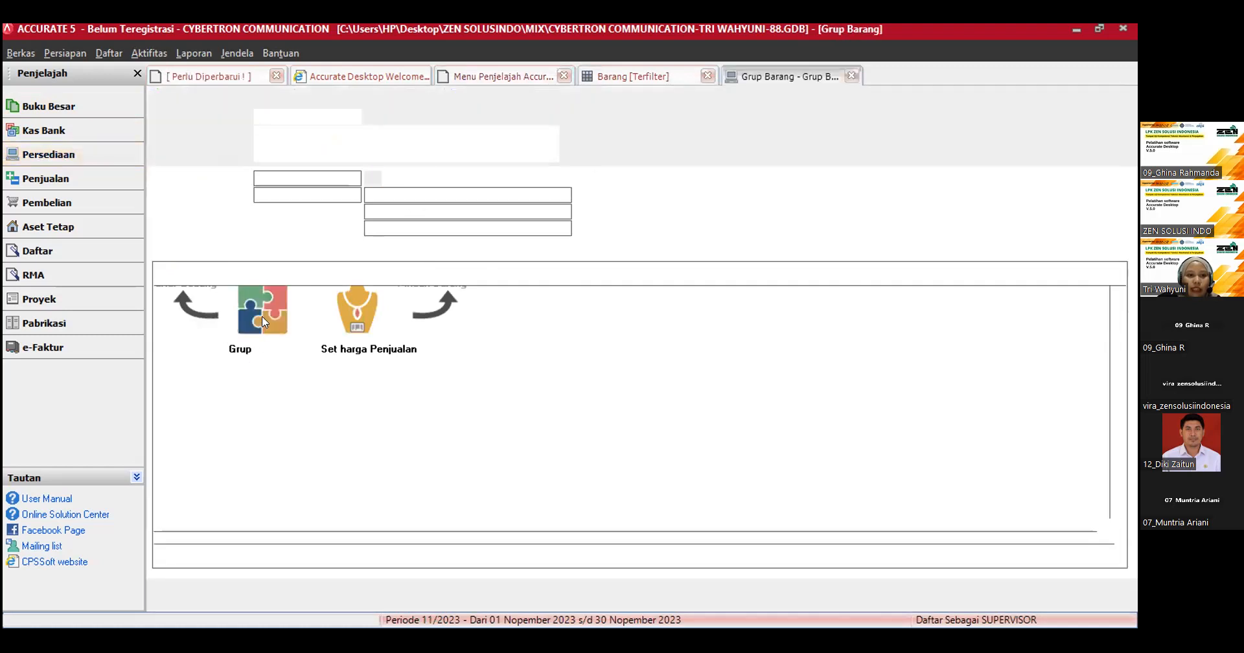
pyautogui.click(852, 76)
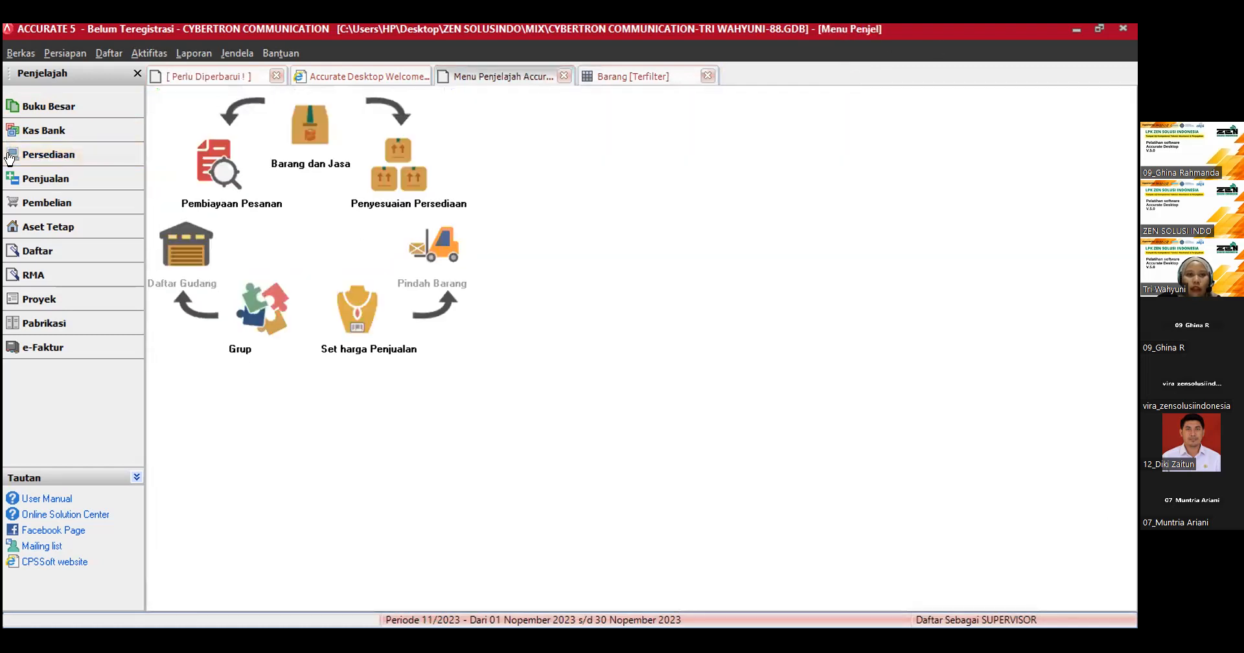
pyautogui.click(9, 158)
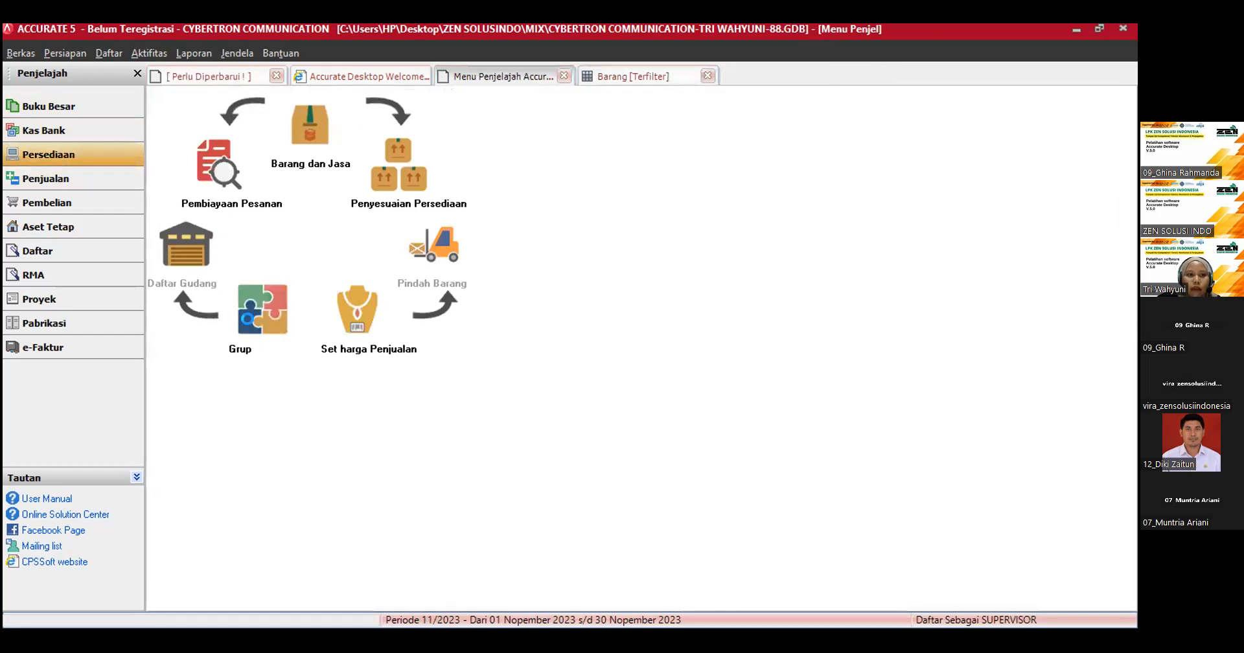
pyautogui.click(252, 322)
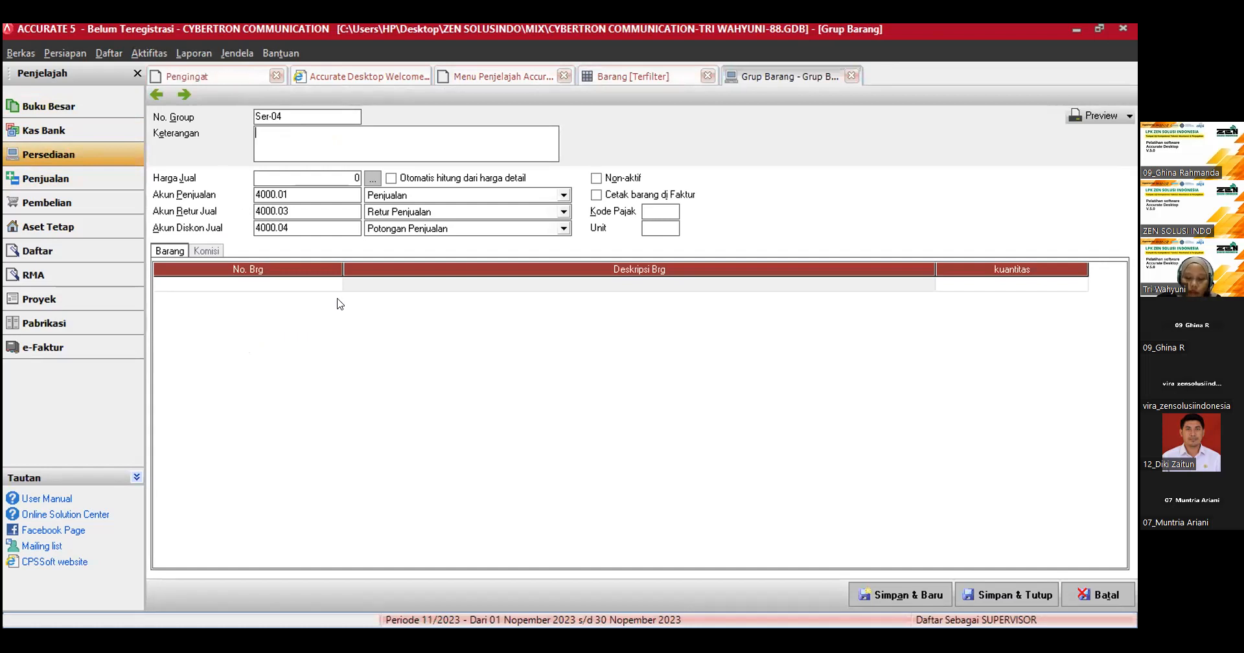
# Step: Replace the proposed group number with MJ-02
pyautogui.doubleClick(282, 114)
pyautogui.doubleClick(282, 112)
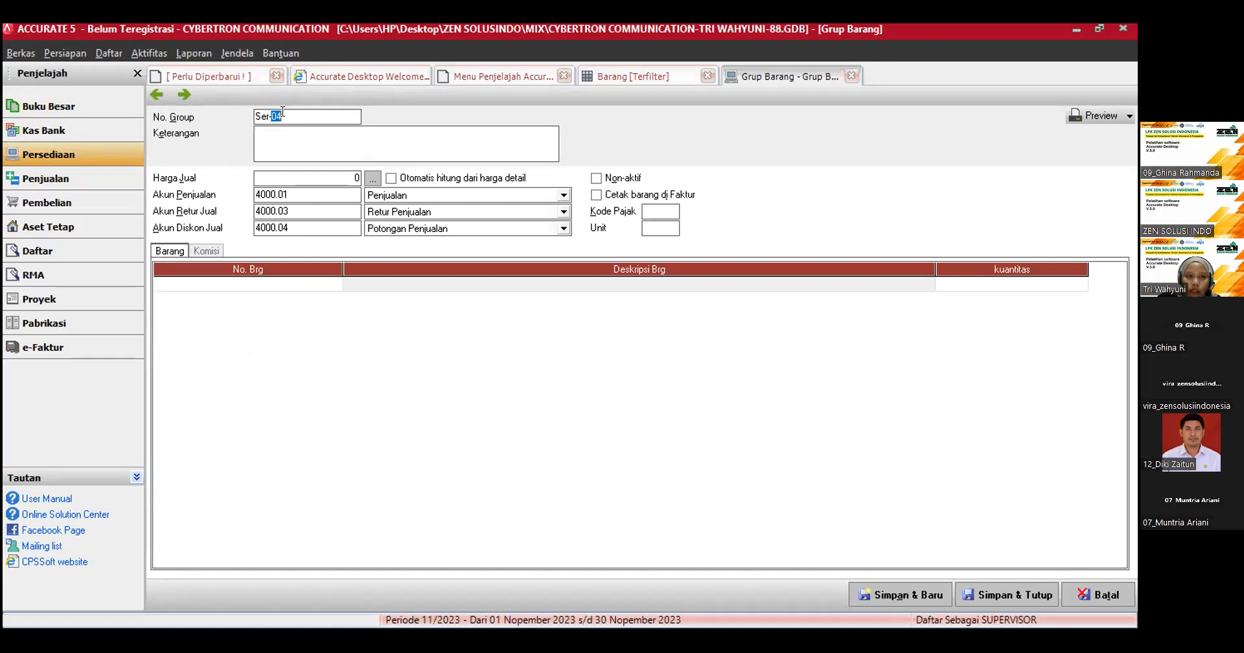
pyautogui.click(282, 112)
pyautogui.moveTo(283, 112); pyautogui.dragTo(253, 114)
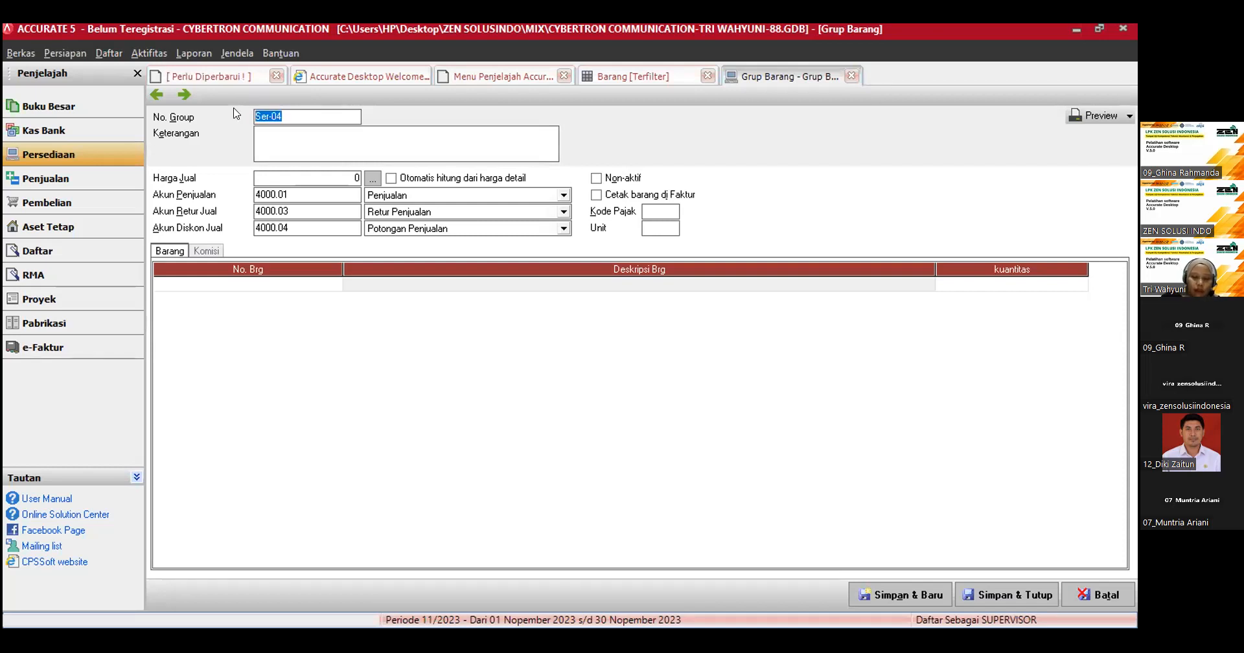
pyautogui.write('MJ')
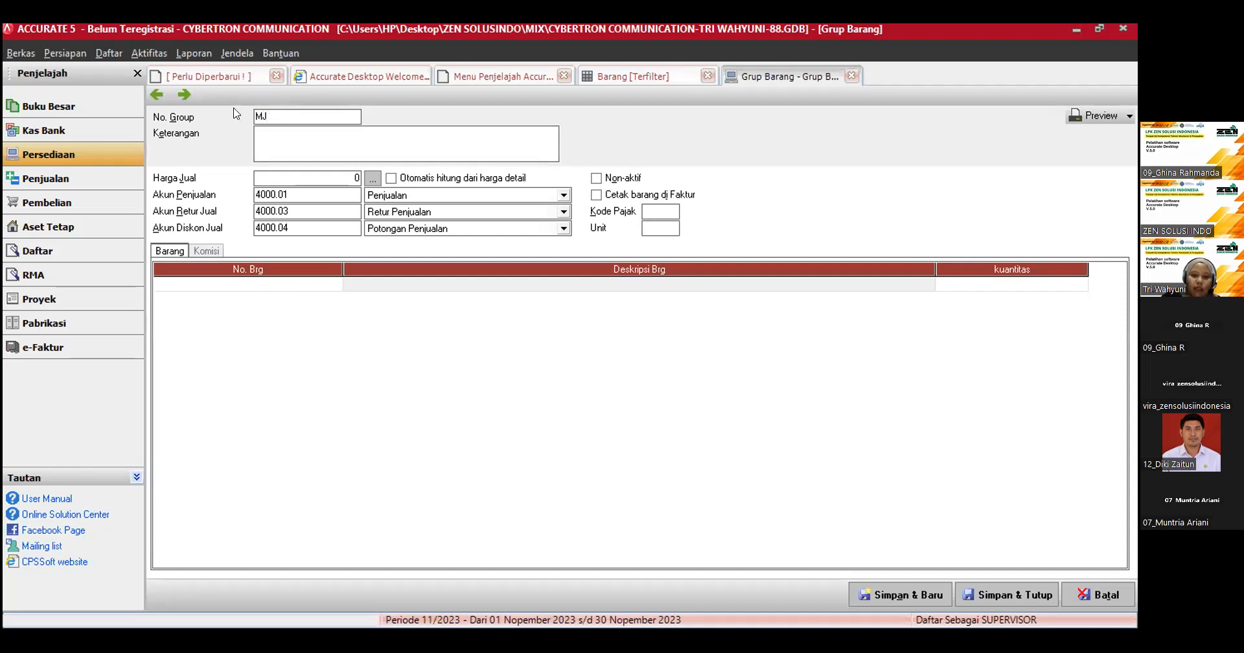
pyautogui.write('-02')
# Step: Enter the item group's description as "membuat paket hemat belum termasuk ppn dengan nomor grup; pahe-01"
pyautogui.click(263, 138)
pyautogui.write('membua')
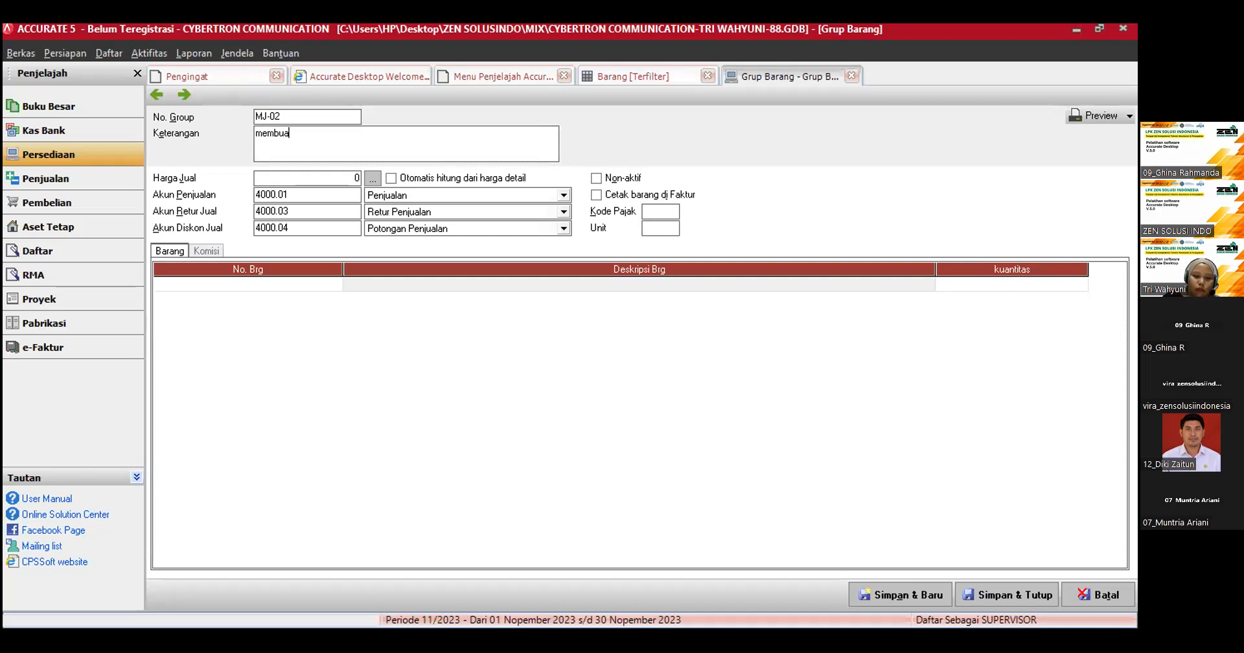
pyautogui.write('t pa')
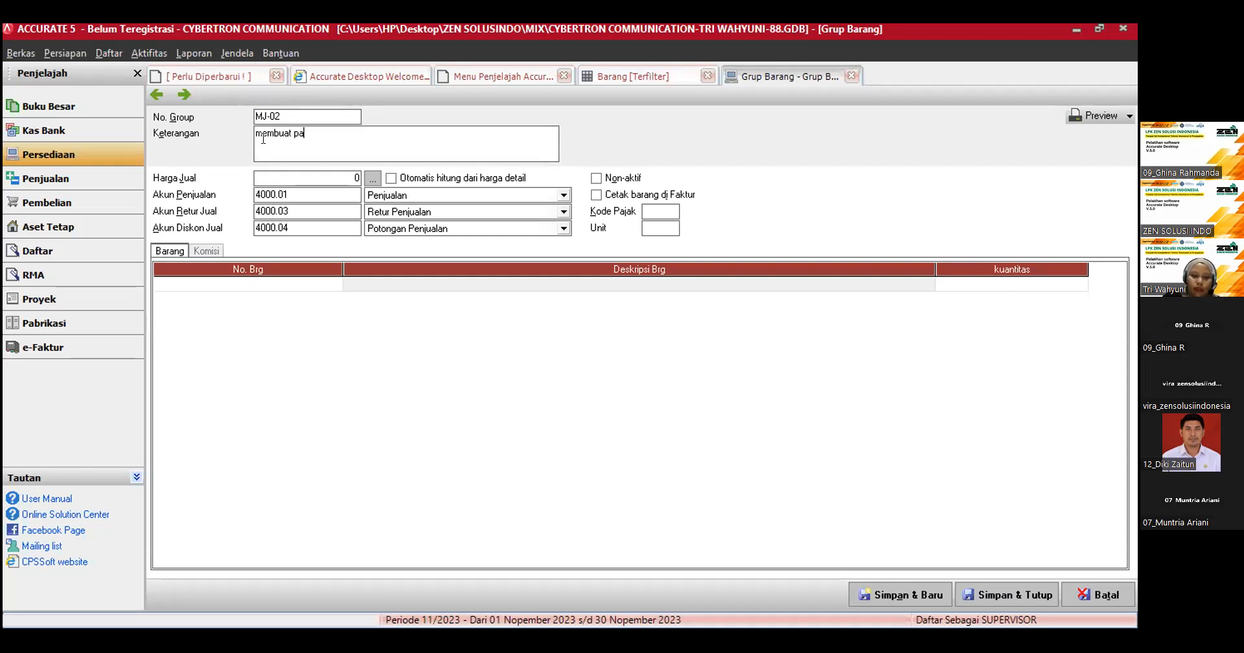
pyautogui.write('ket hem')
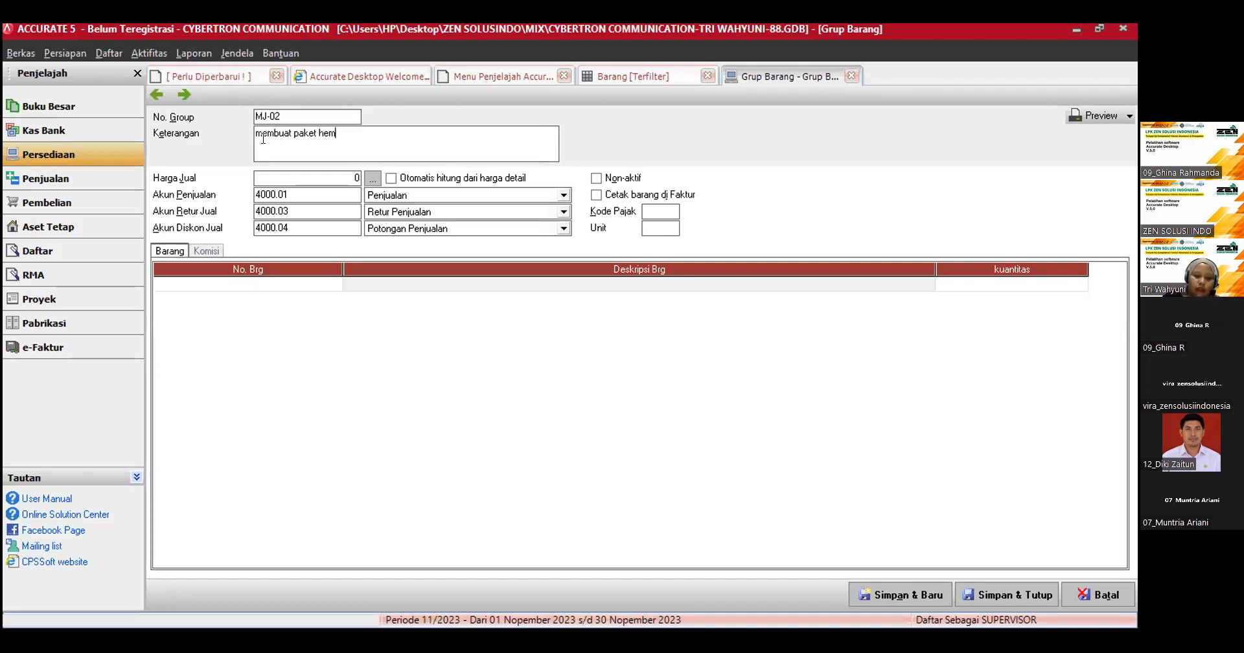
pyautogui.write('at')
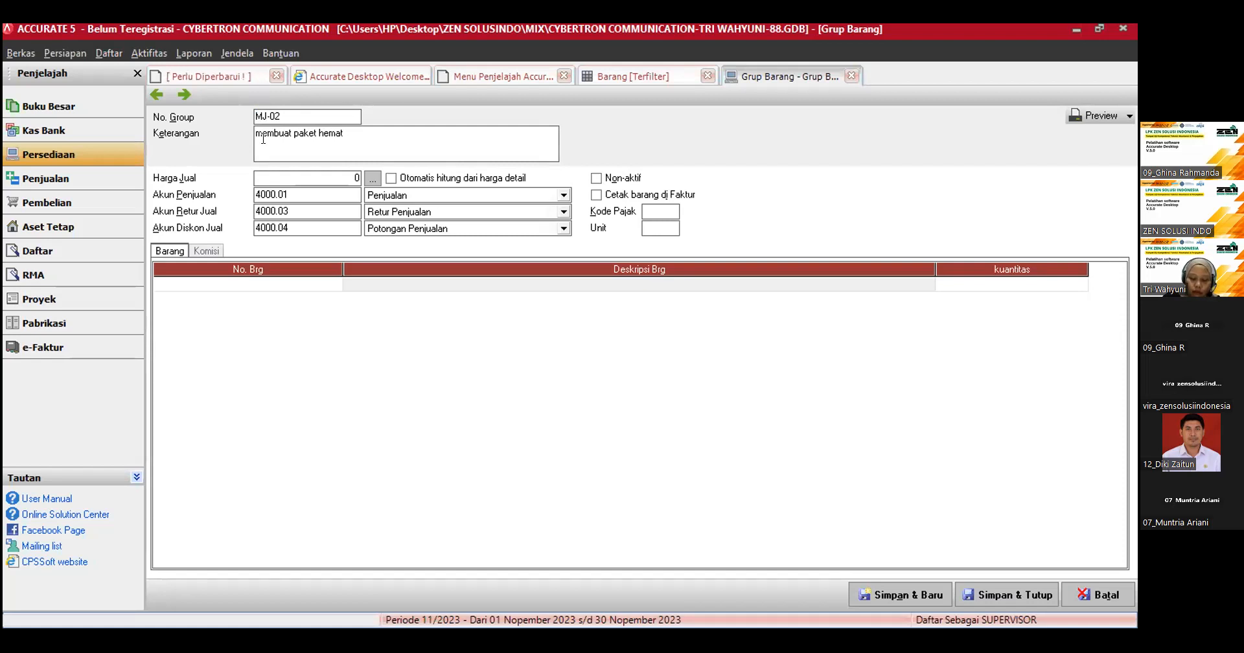
pyautogui.write('belum tera')
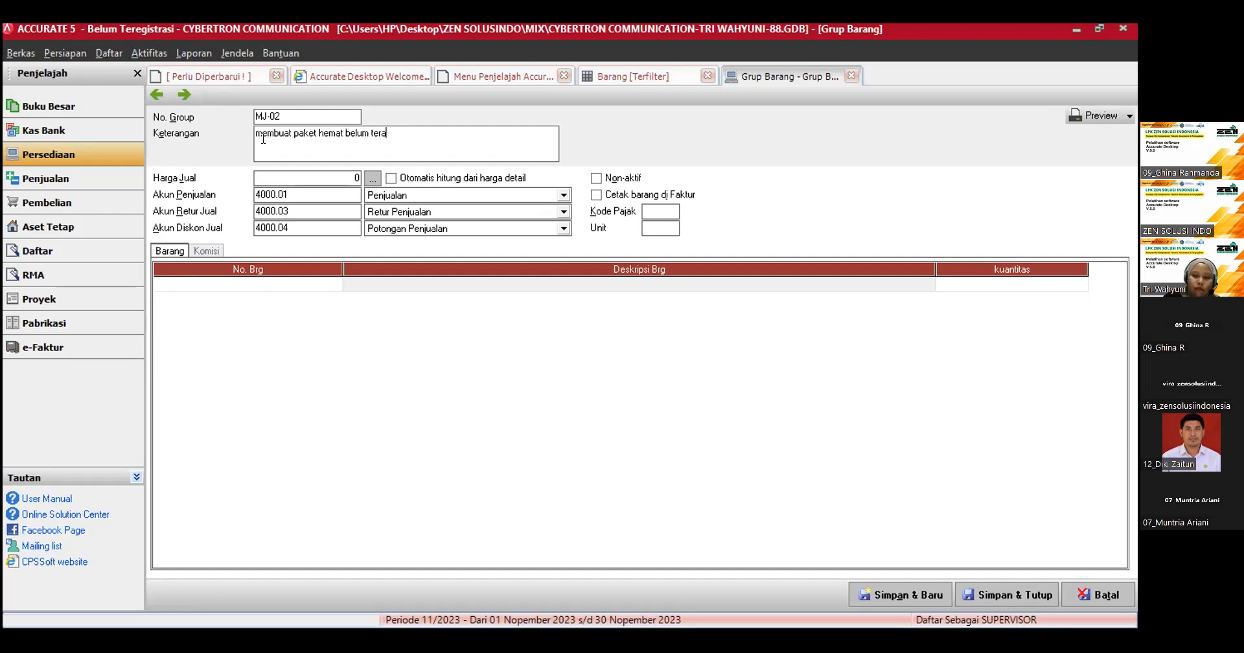
pyautogui.press('BackSpace')
pyautogui.write('masuk ppn')
pyautogui.write(' denga')
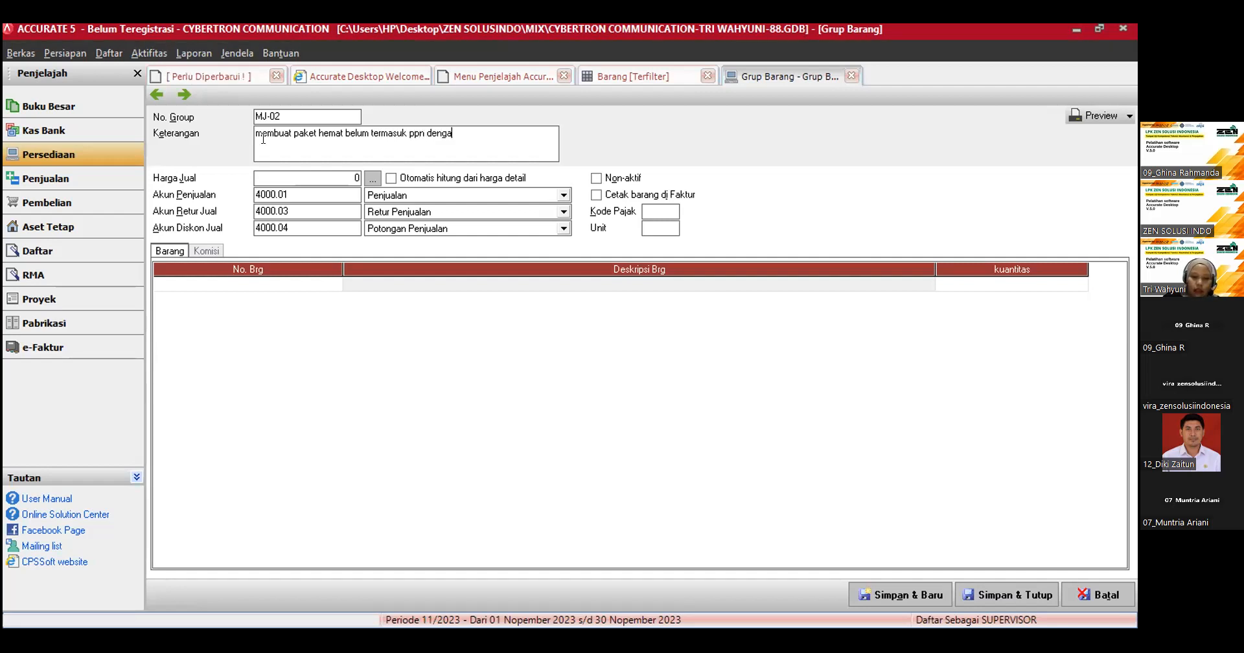
pyautogui.write('n nomor')
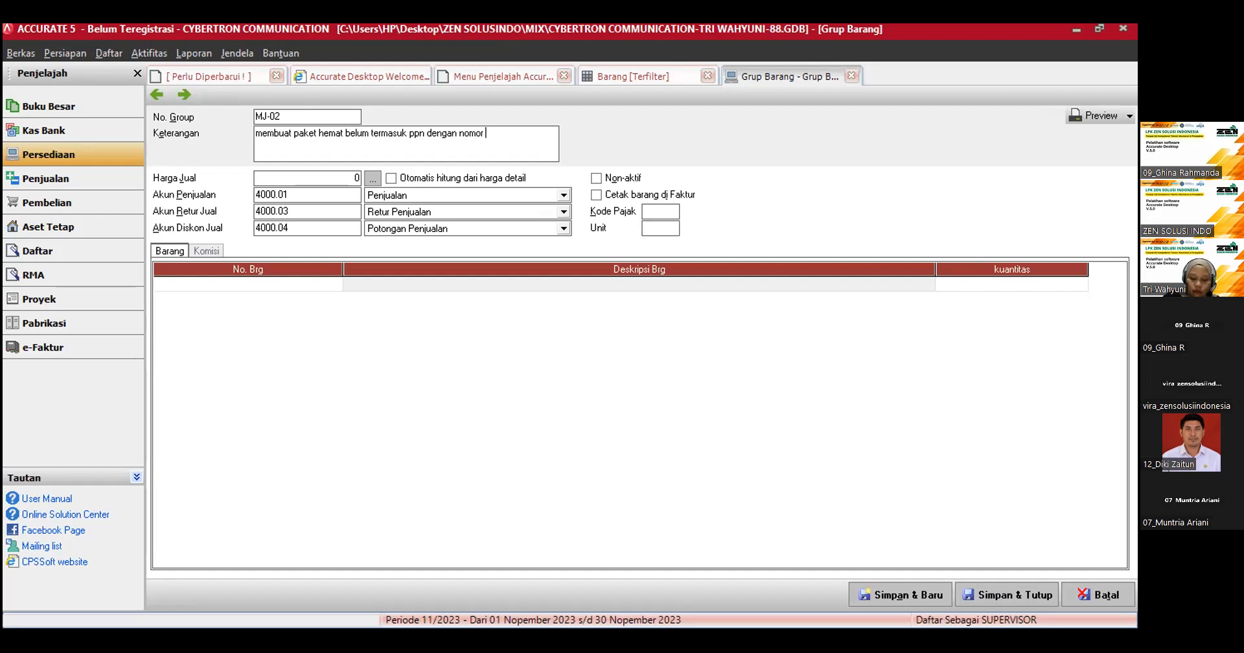
pyautogui.write(' grup ; pahe-01')
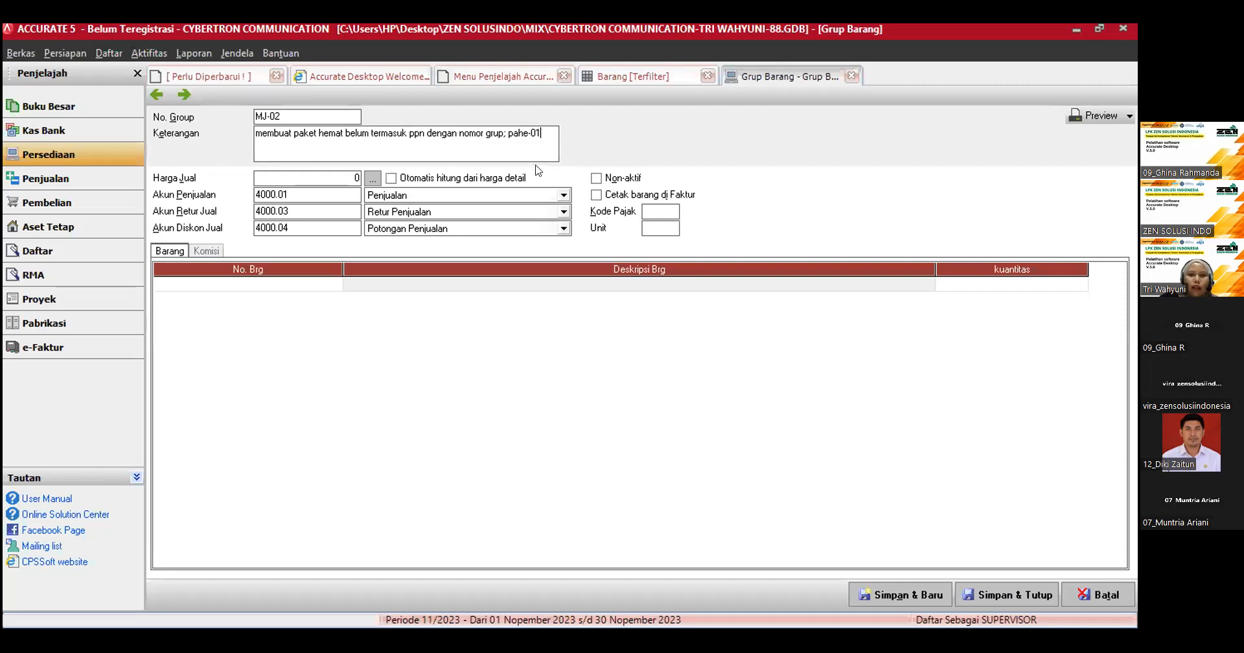
# Step: Change the item group's number to PAHE-01
pyautogui.moveTo(540, 132); pyautogui.dragTo(245, 151)
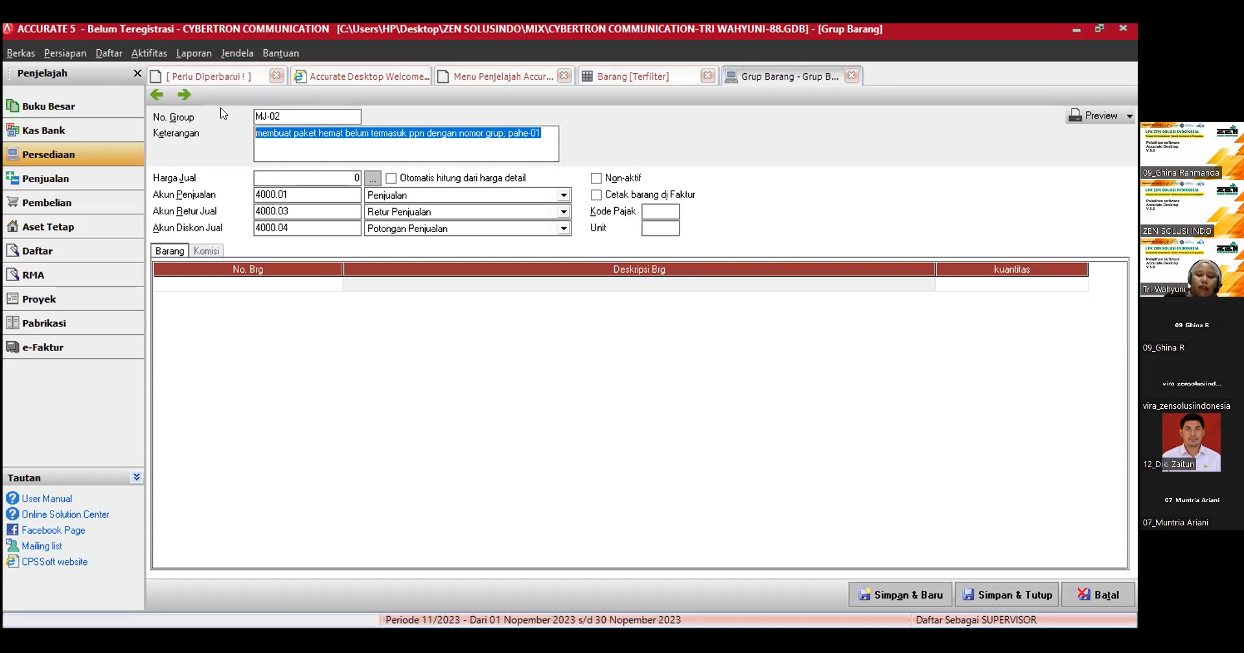
pyautogui.hotkey('shift', 'Tab')
pyautogui.write('P')
pyautogui.write('ak')
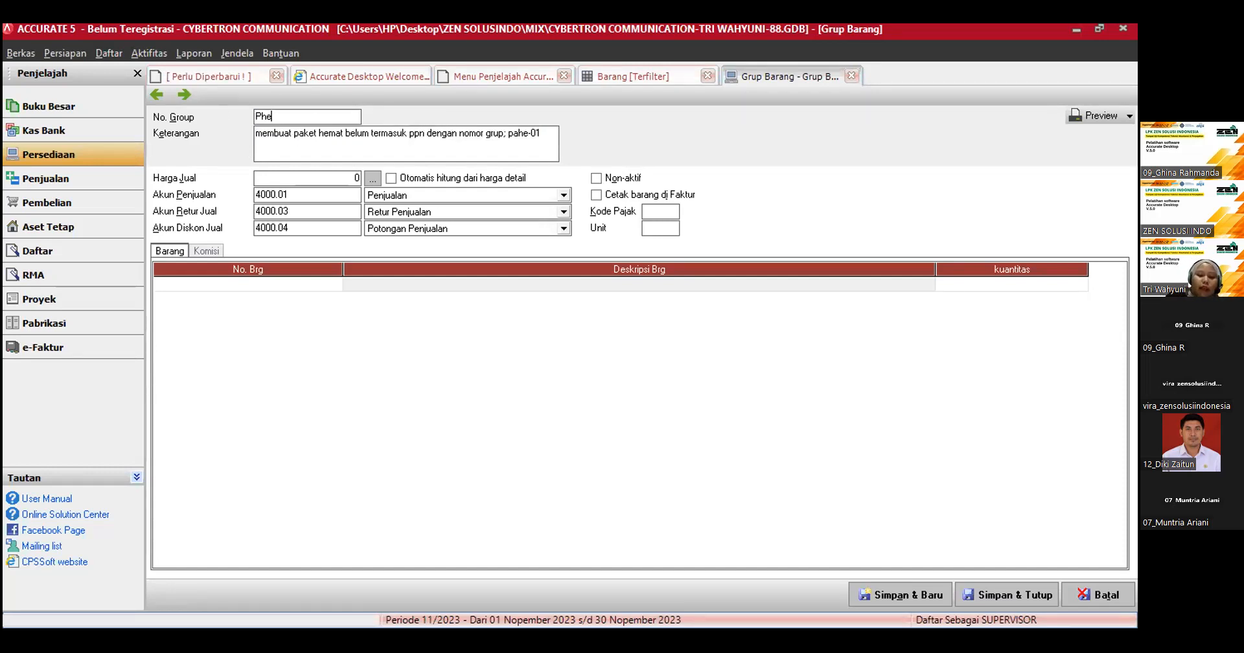
pyautogui.press('BackSpace')
pyautogui.press('BackSpace')
pyautogui.write('AHE-01')
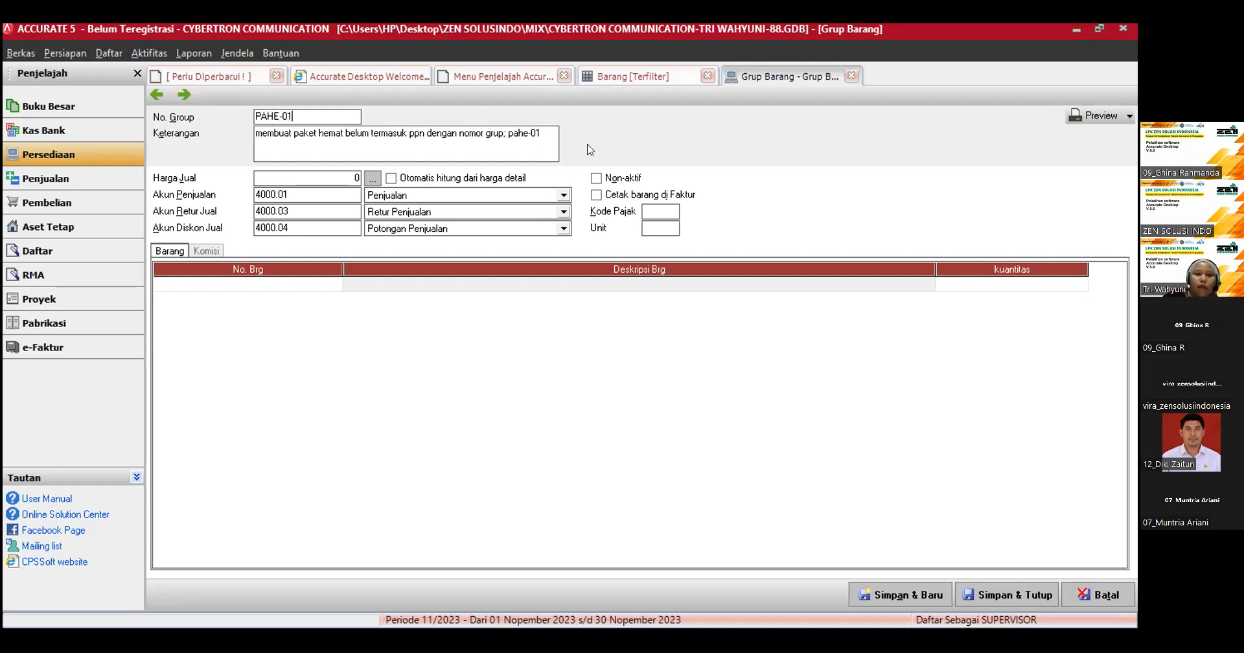
# Step: Replace the item group's description with "PAKET HEMAT"
pyautogui.moveTo(542, 134); pyautogui.dragTo(233, 126)
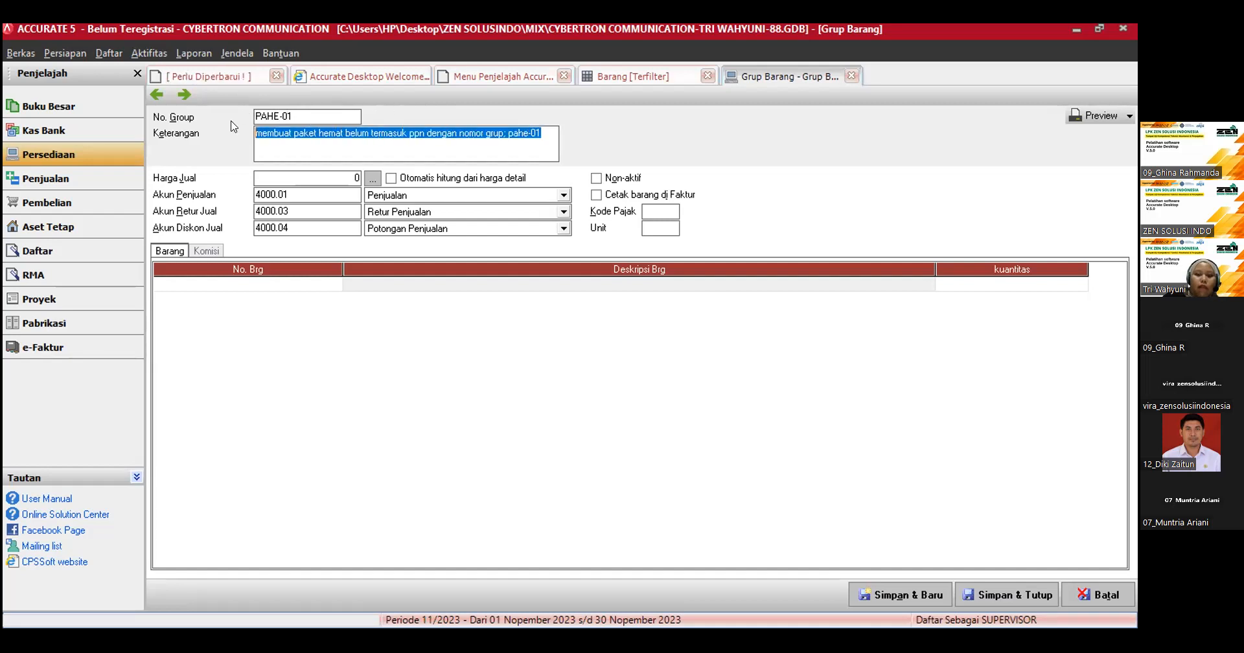
pyautogui.write('PAKET ')
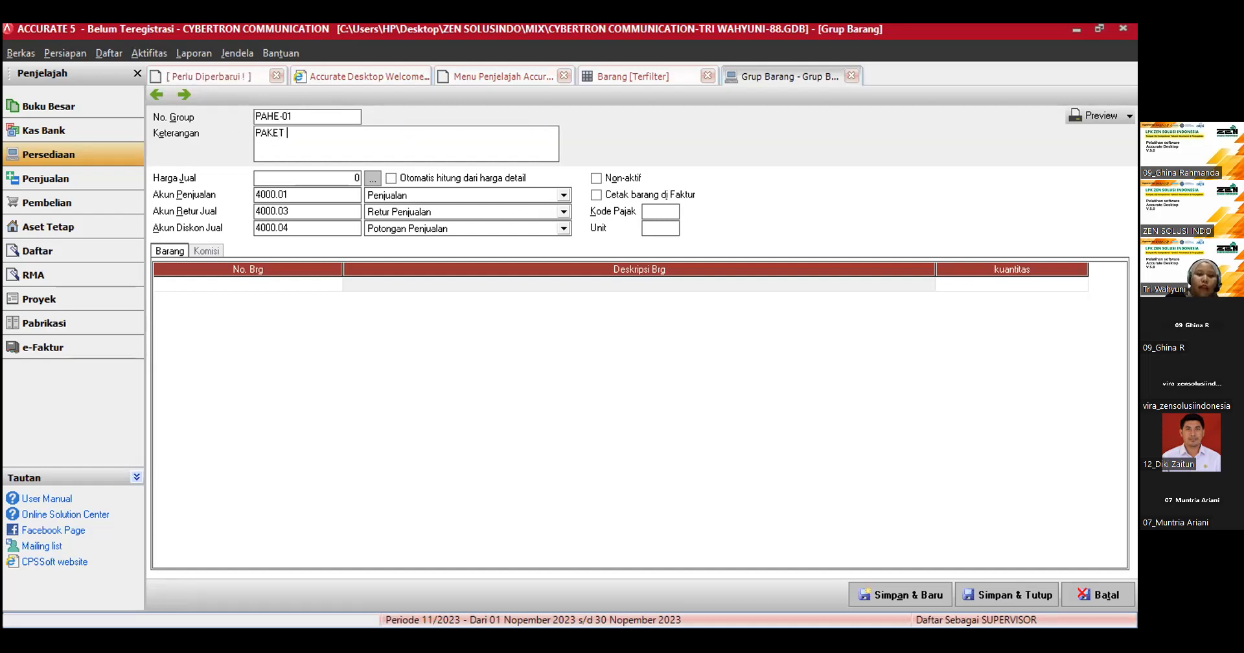
pyautogui.write('HEMAT')
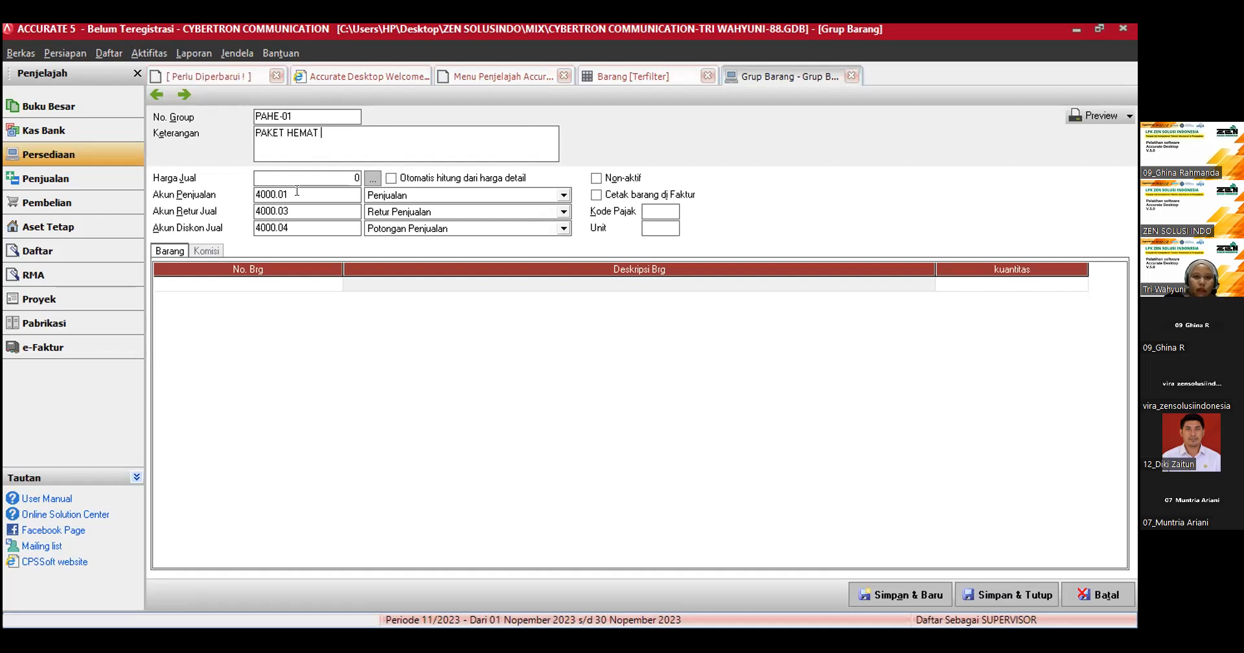
# Step: Add item HP-06, Samsung Galaxy Xcover FieldPro, to the group's item table with a quantity of 1
pyautogui.click(298, 285)
pyautogui.click(331, 289)
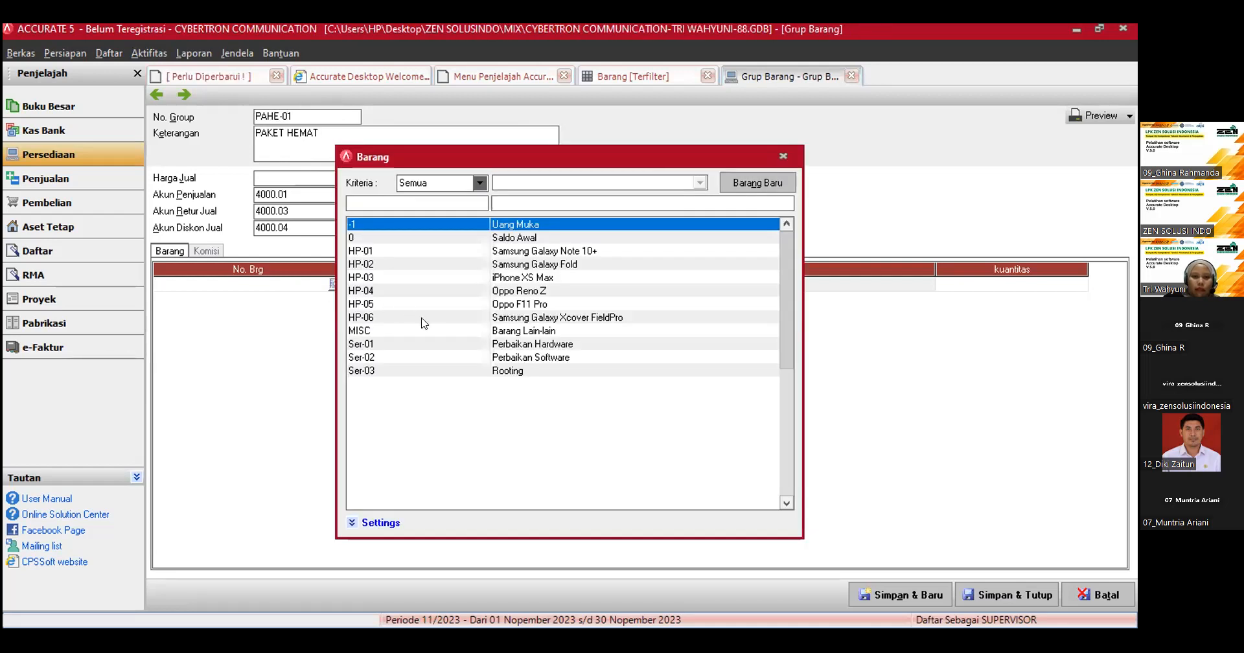
pyautogui.click(360, 318)
pyautogui.doubleClick(360, 318)
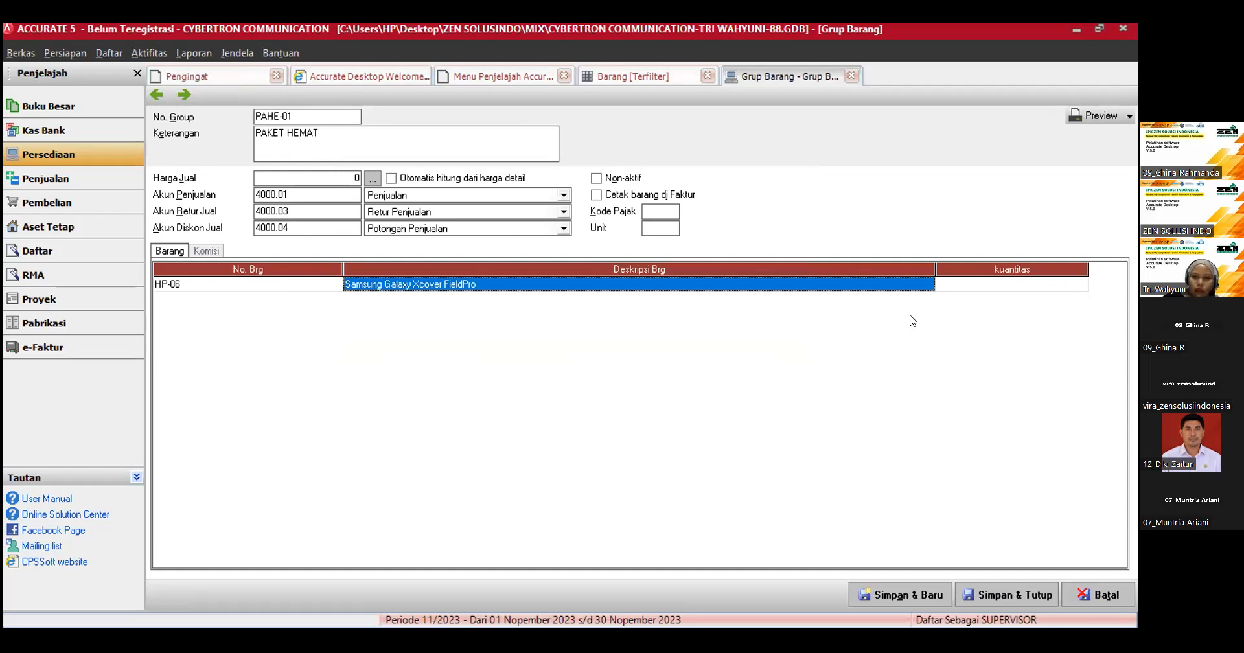
pyautogui.click(994, 284)
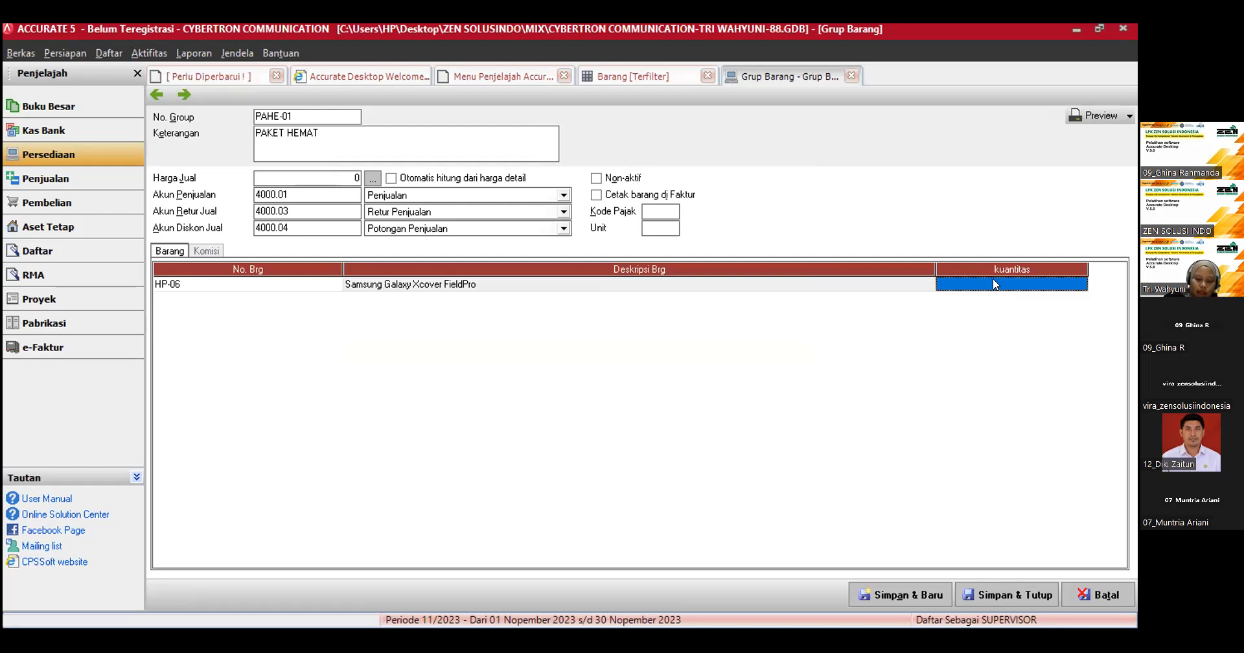
pyautogui.write('1')
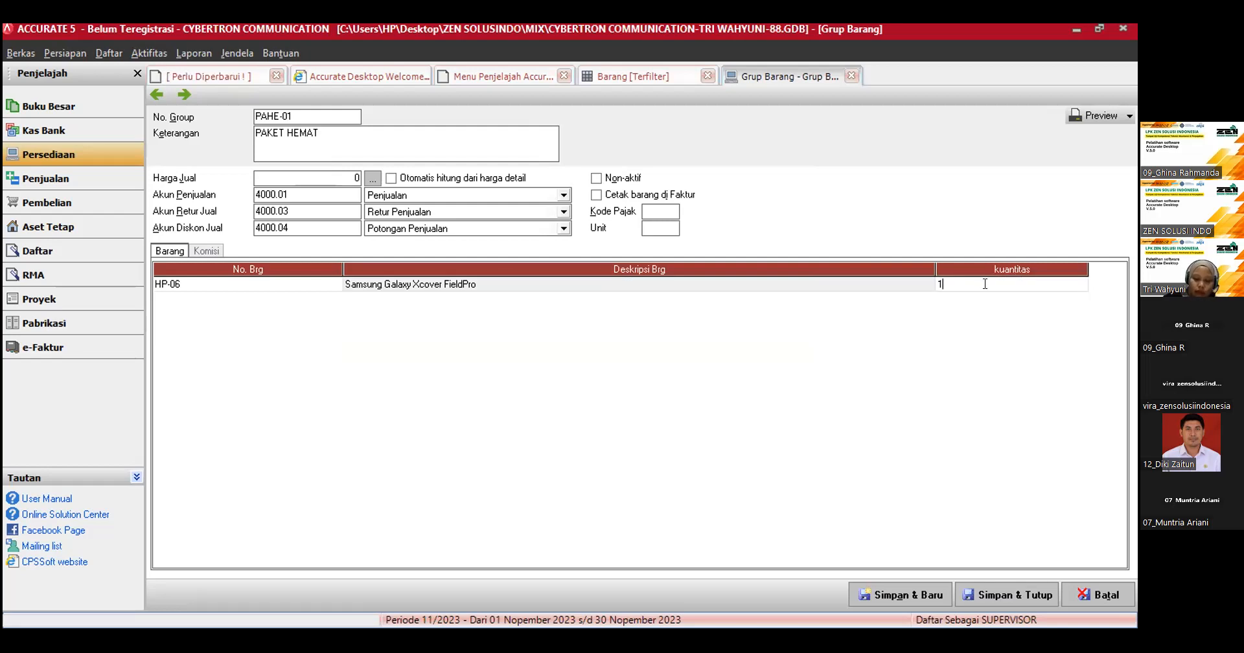
pyautogui.press('Return')
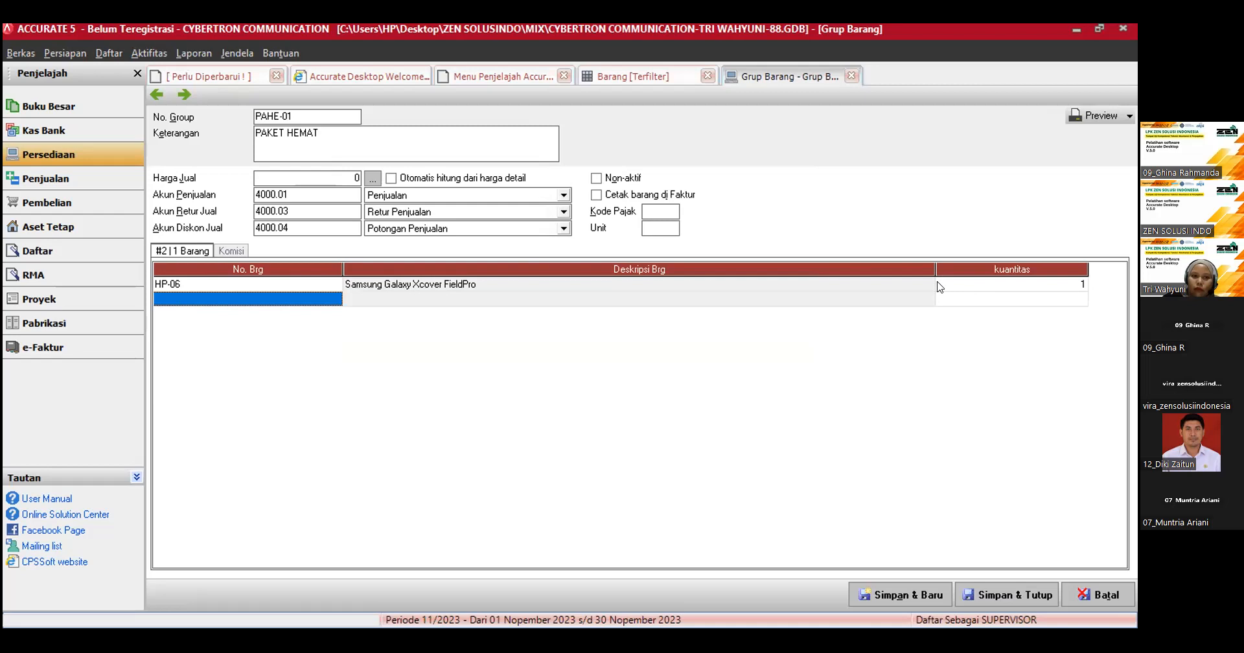
# Step: Add service Ser-03, Rooting, as the group's second item with a quantity of 1
pyautogui.click(332, 302)
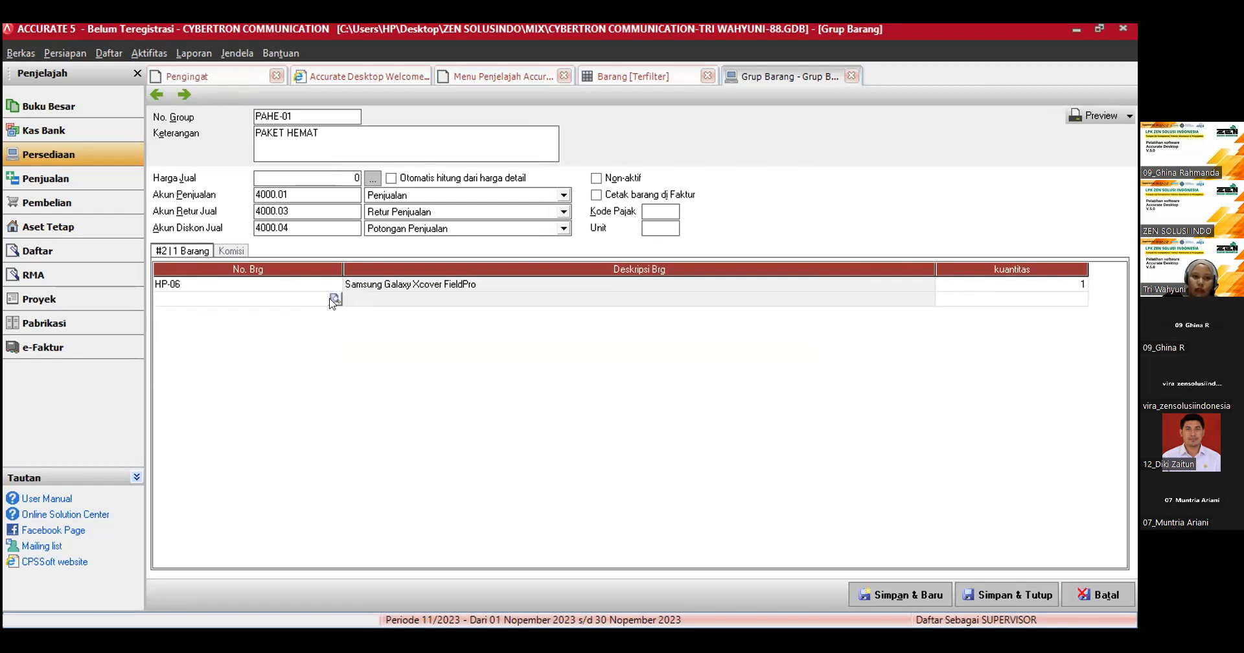
pyautogui.click(335, 301)
pyautogui.doubleClick(424, 370)
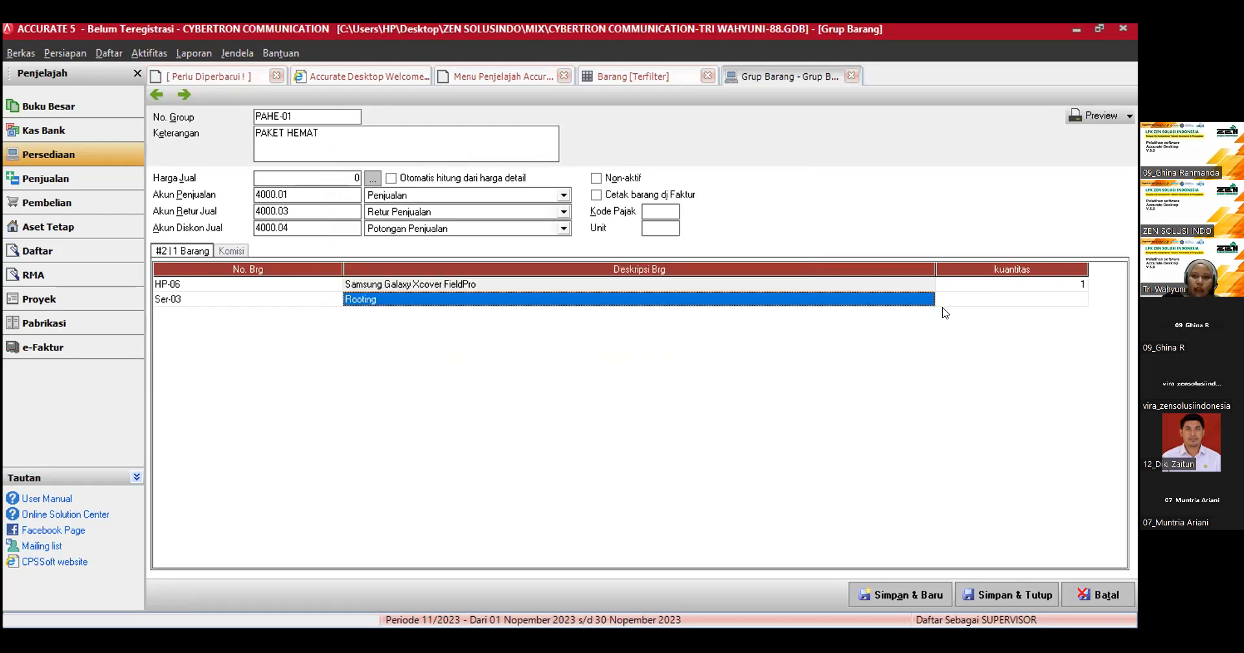
pyautogui.click(966, 302)
pyautogui.write('1')
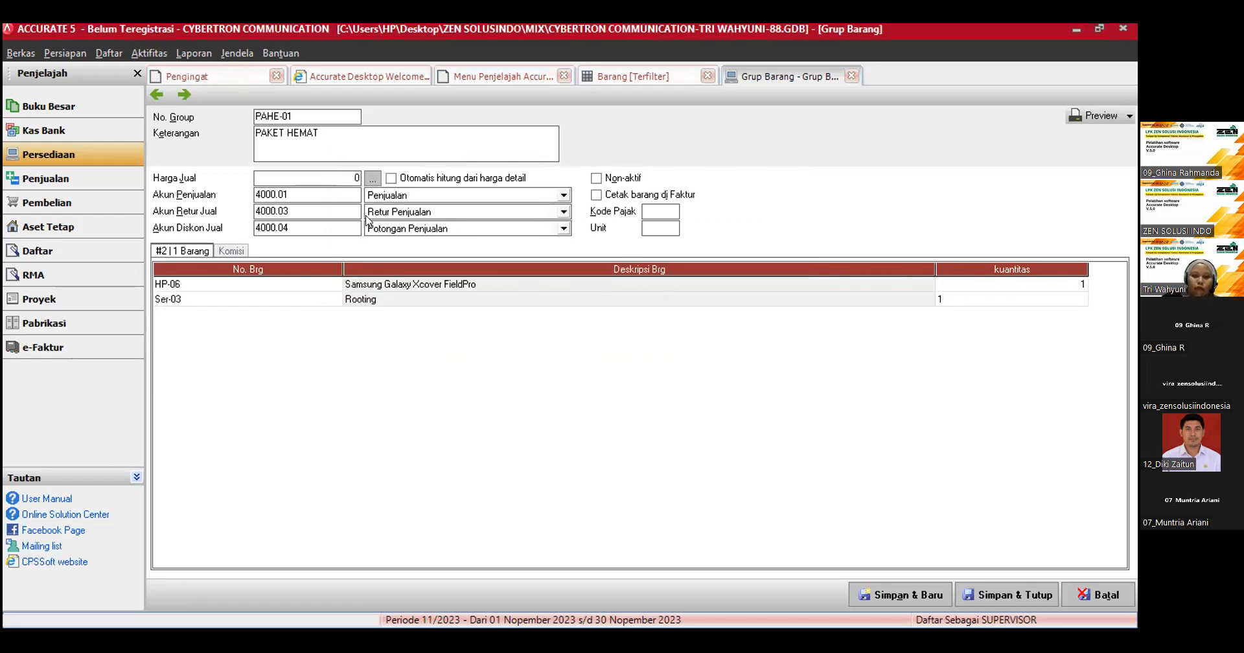
# Step: Set the item group's selling price (Harga Jual) to 7,000,000 and its tax code (Kode Pajak) to T
pyautogui.click(309, 172)
pyautogui.press('BackSpace')
pyautogui.write('7000000')
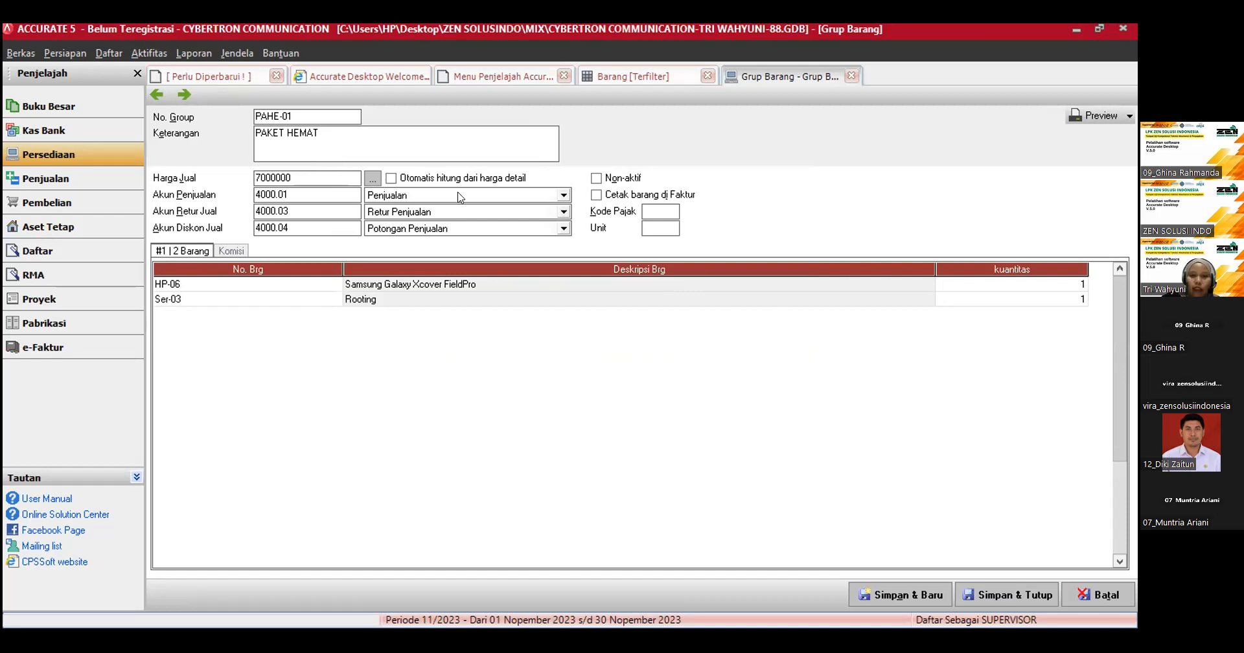
pyautogui.click(643, 210)
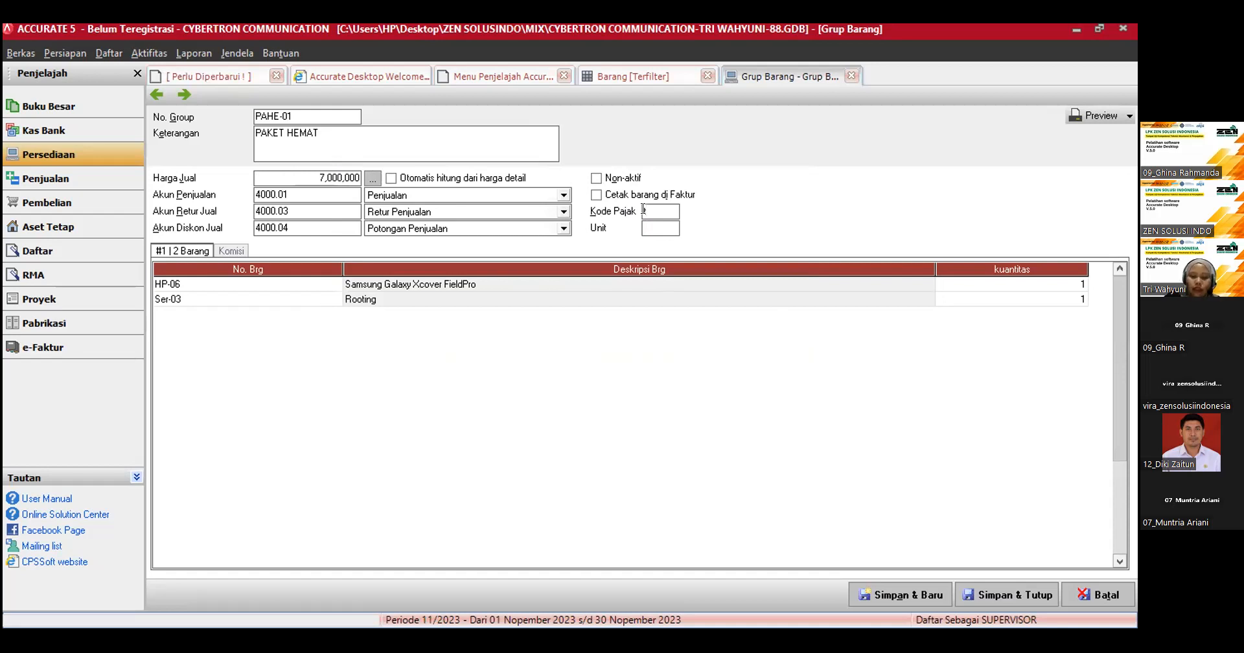
pyautogui.write('T')
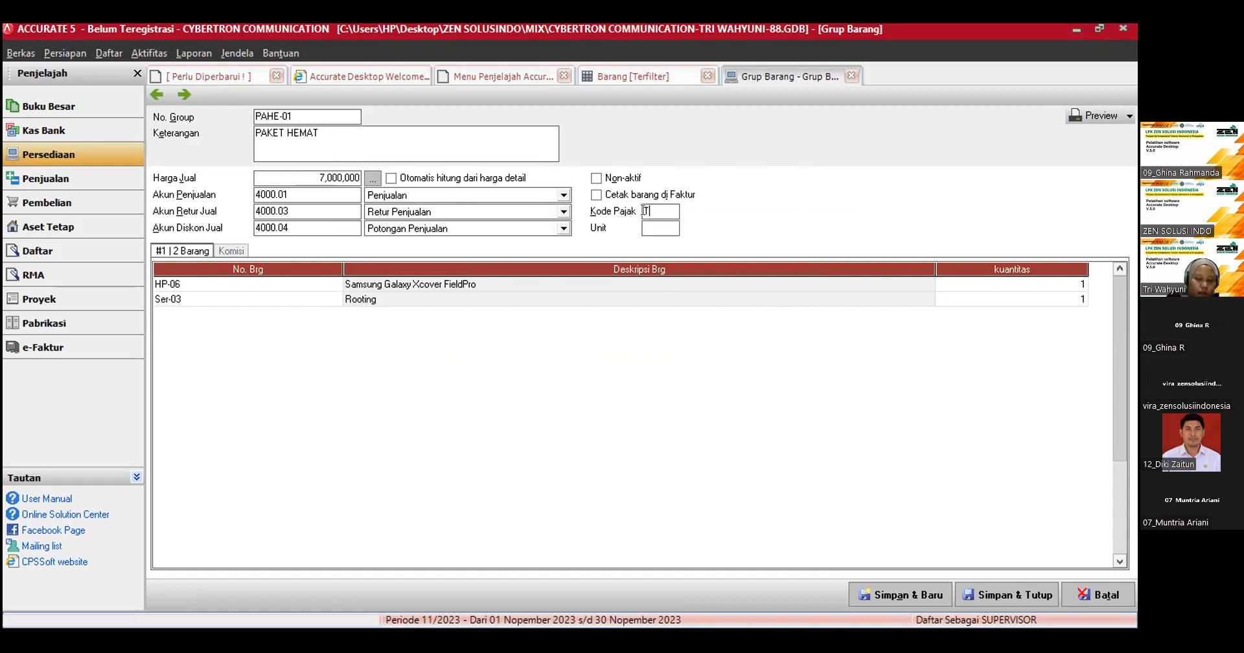
# Step: Set the item group's unit to "set", then save the group and close its form
pyautogui.click(649, 228)
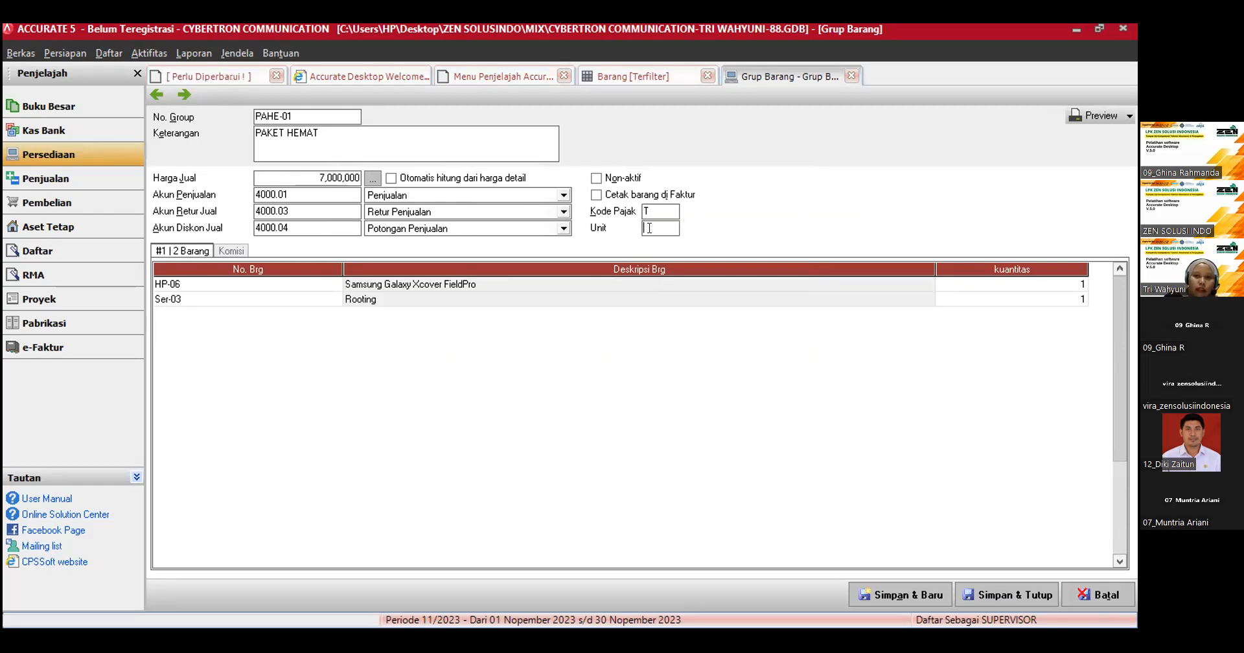
pyautogui.write('set')
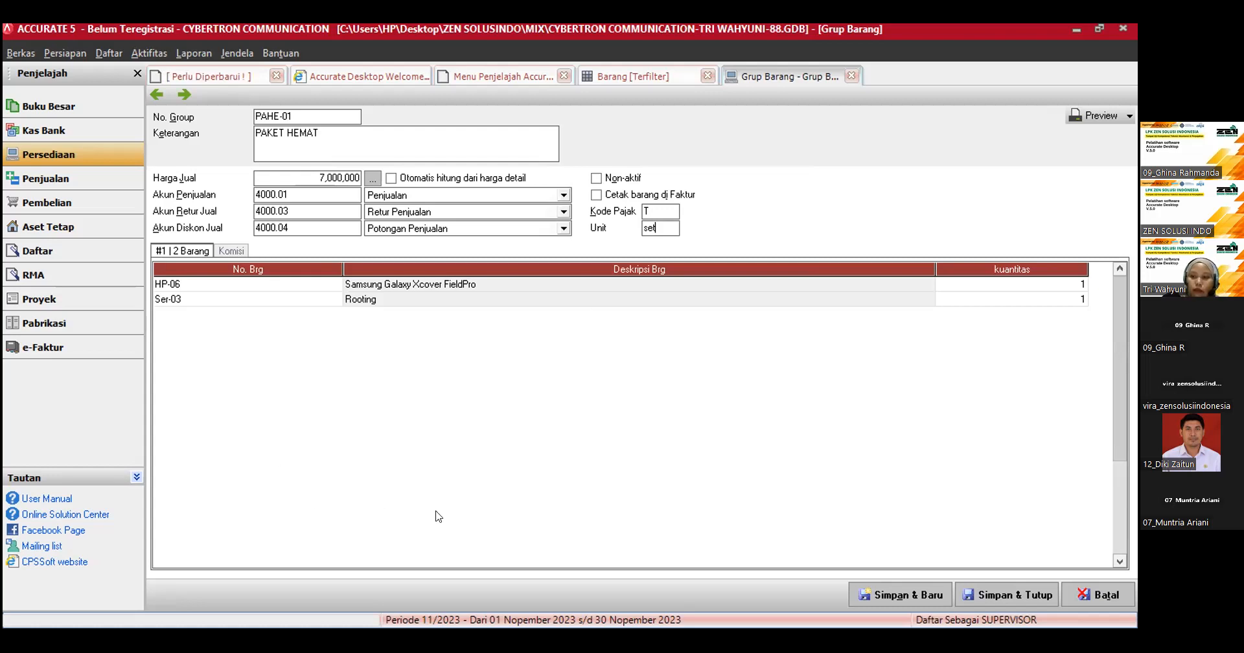
pyautogui.click(980, 600)
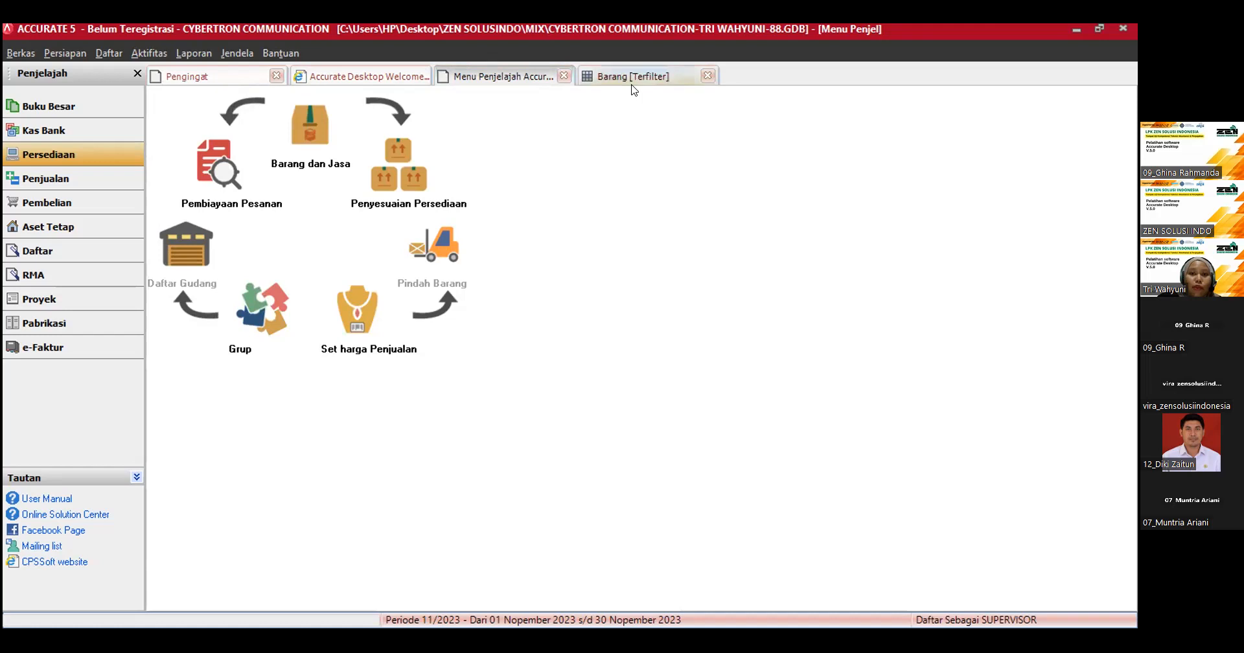
# Step: Check the list of goods and services, then close it and the explorer menu page
pyautogui.click(634, 77)
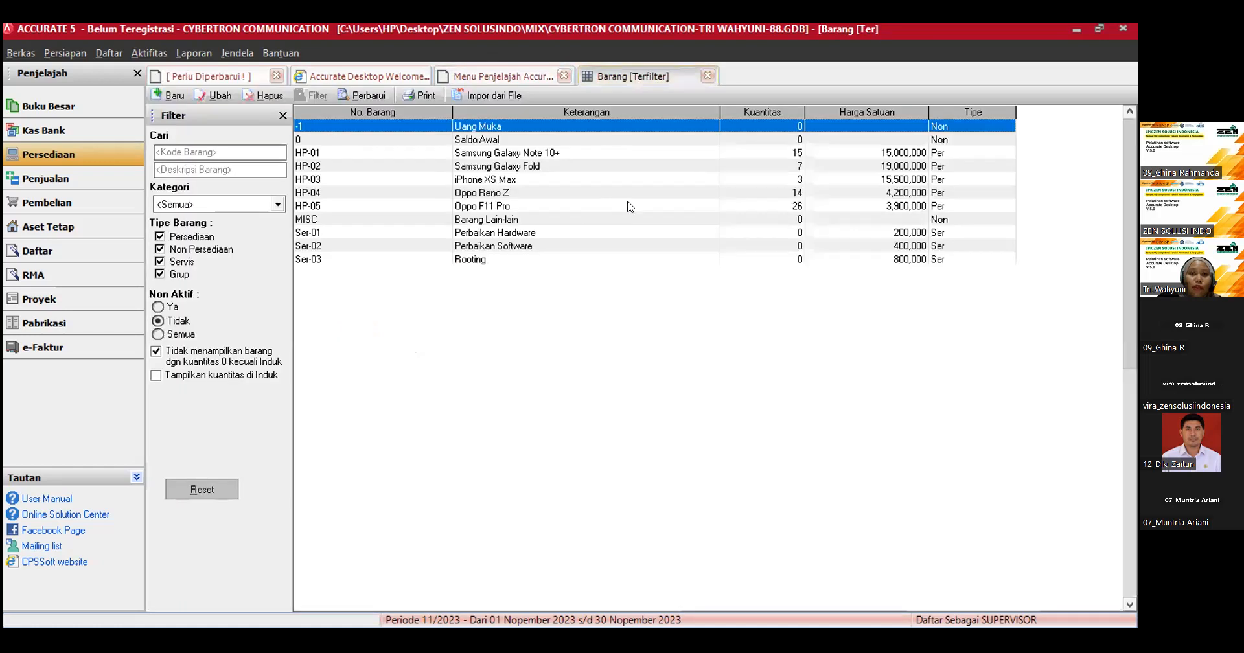
pyautogui.press('Escape')
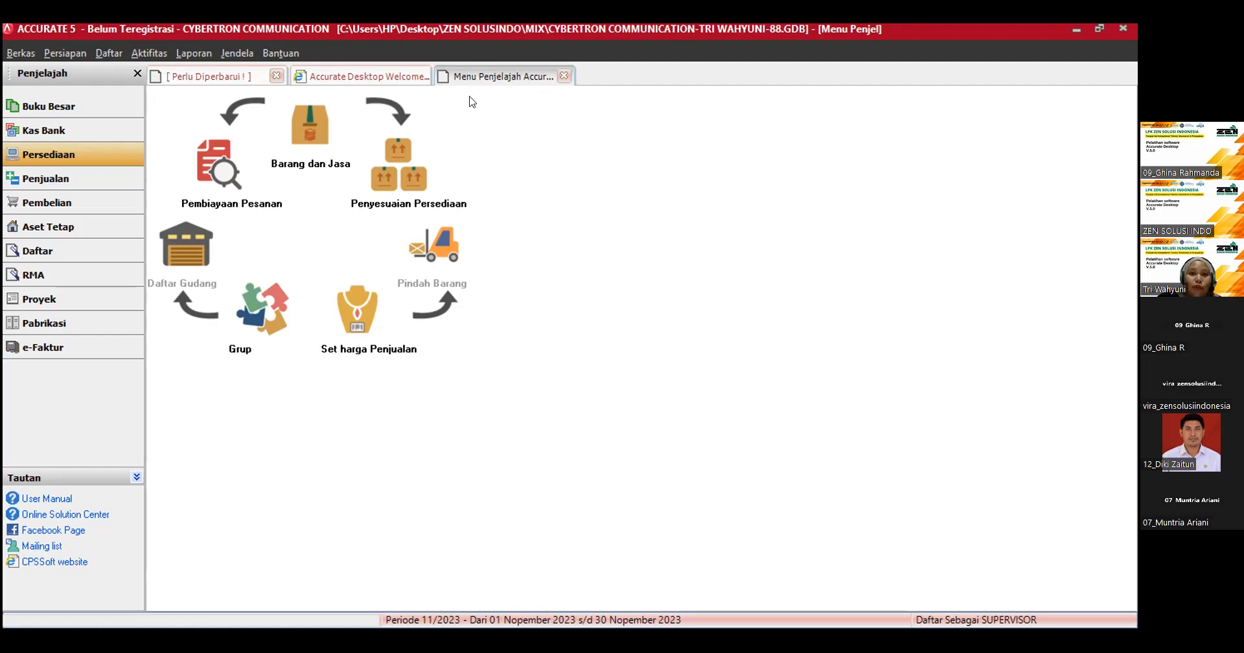
pyautogui.click(562, 77)
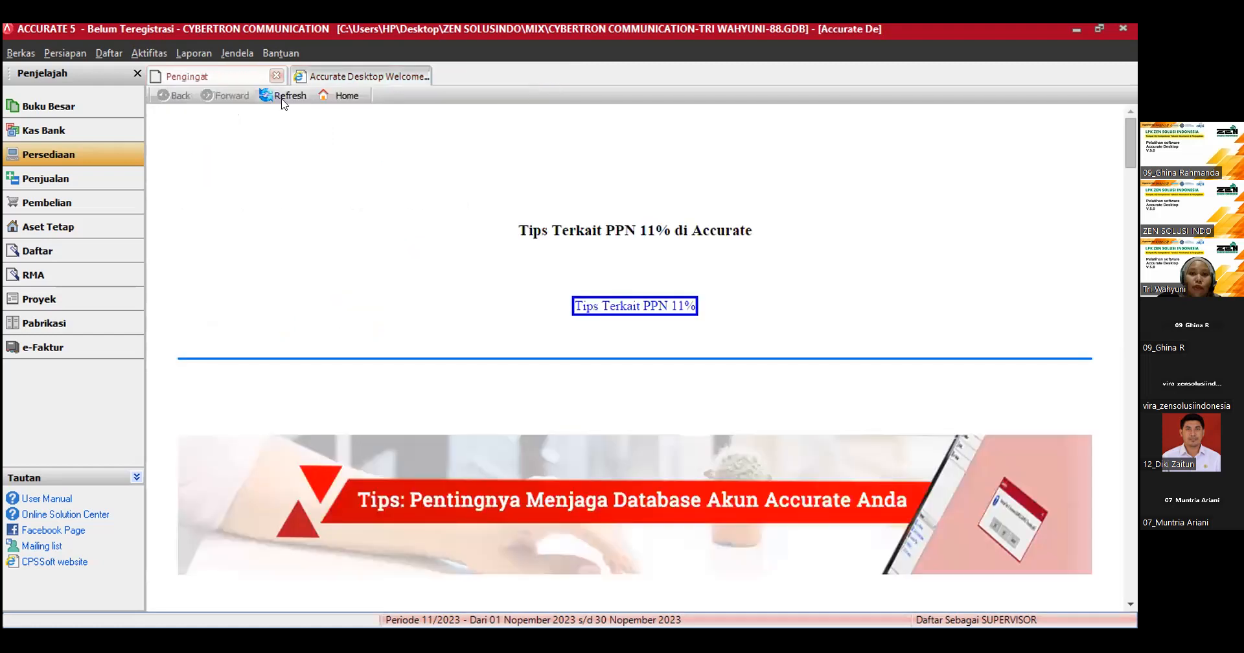
# Step: Start a new selling price adjustment (Set harga Penjualan) and set its adjustment number to MJ-03
pyautogui.click(75, 161)
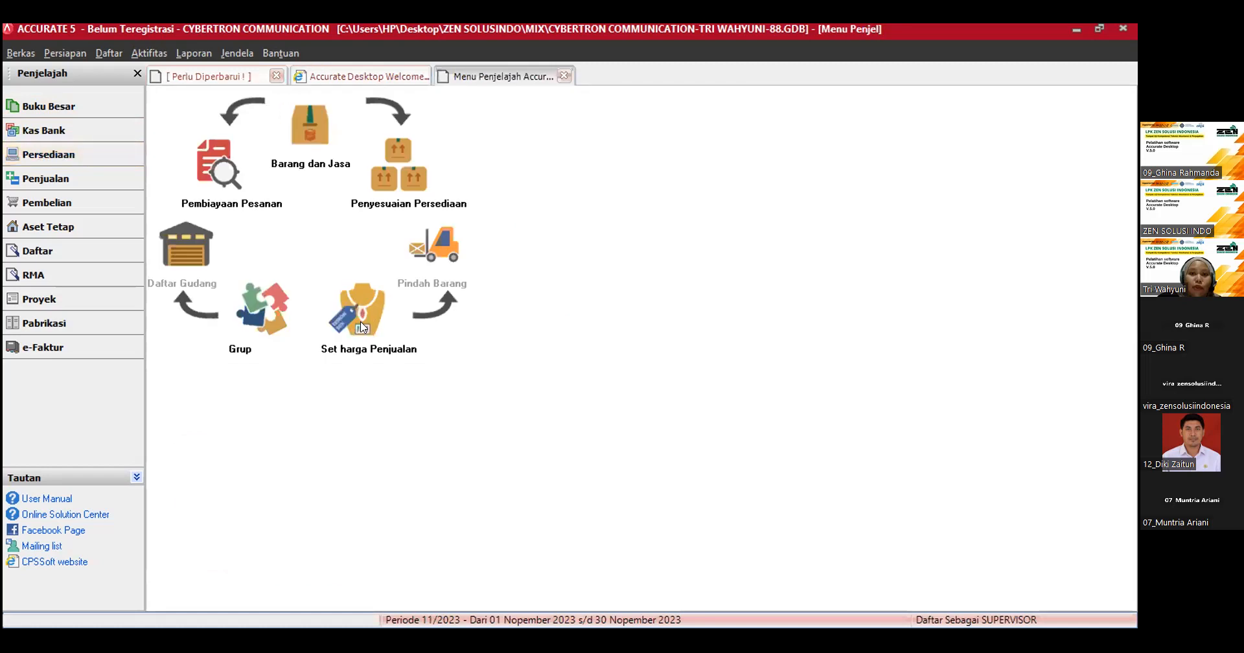
pyautogui.click(363, 327)
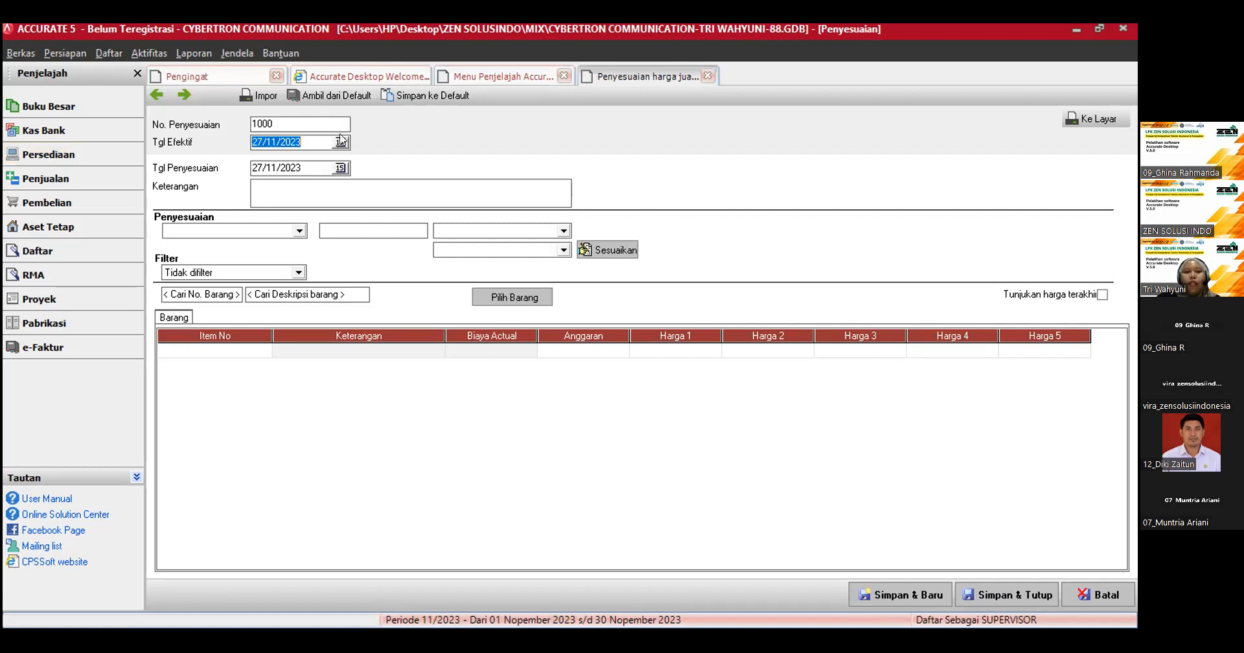
pyautogui.click(279, 126)
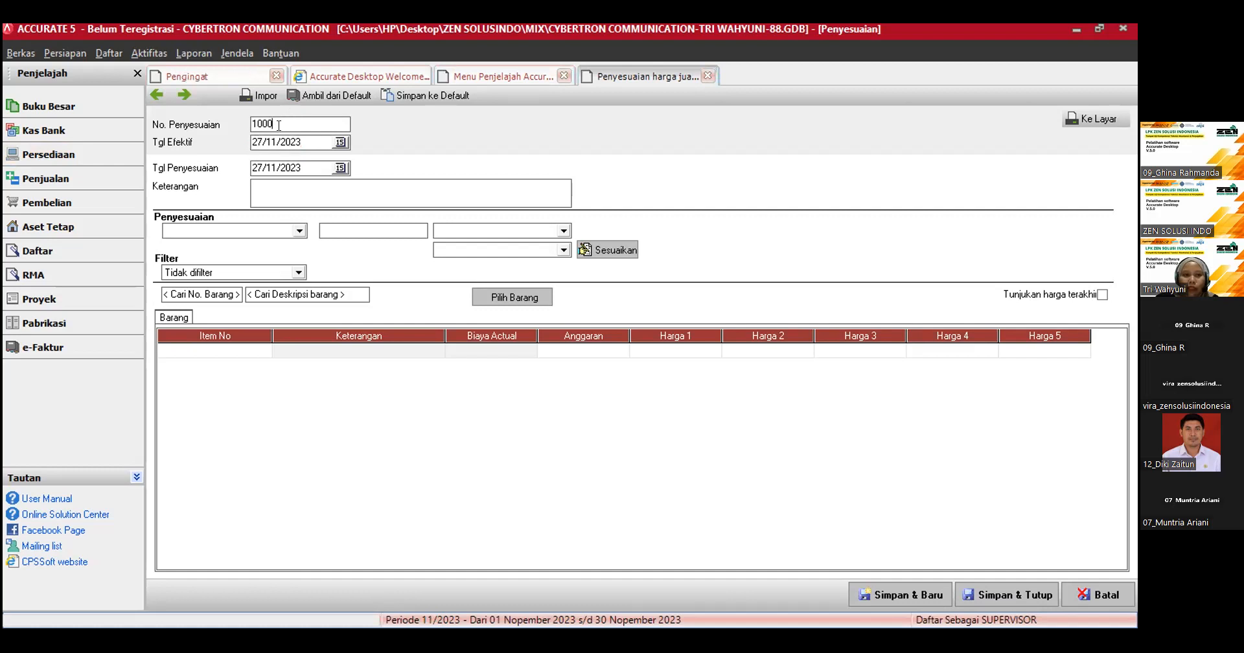
pyautogui.doubleClick(279, 125)
pyautogui.write('MJ-03')
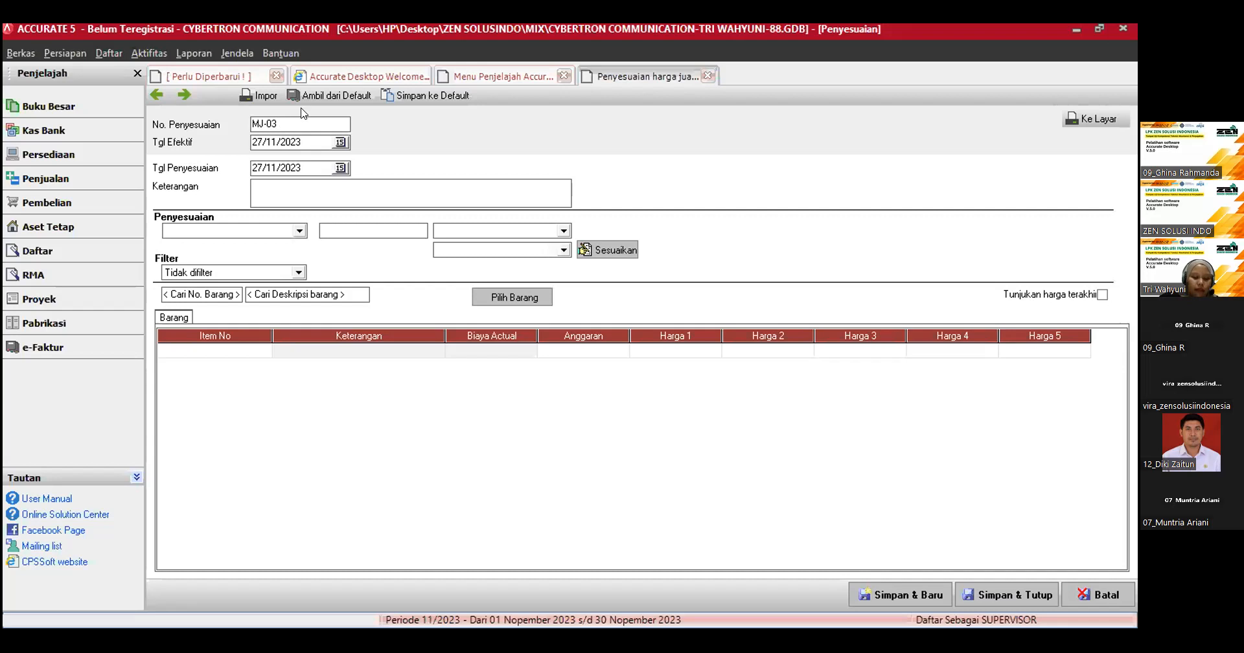
# Step: Set the price adjustment's effective date (Tgl Efektif) to 01/02/2023
pyautogui.click(300, 146)
pyautogui.moveTo(301, 140); pyautogui.dragTo(245, 142)
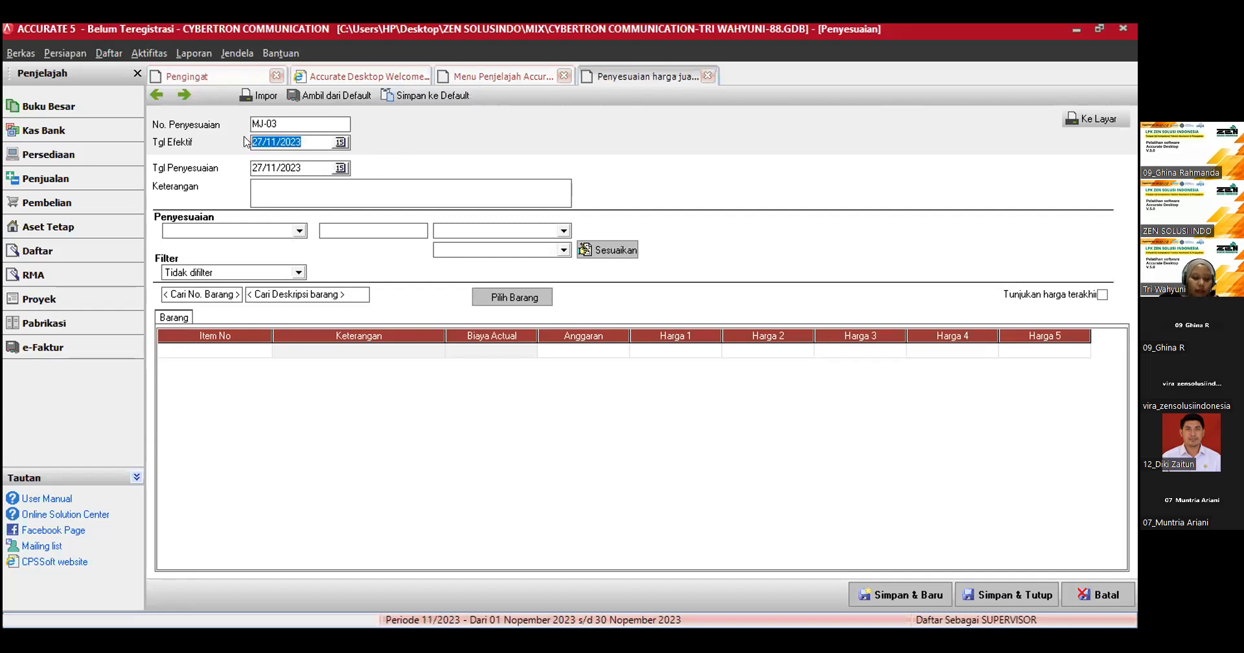
pyautogui.write('01/0')
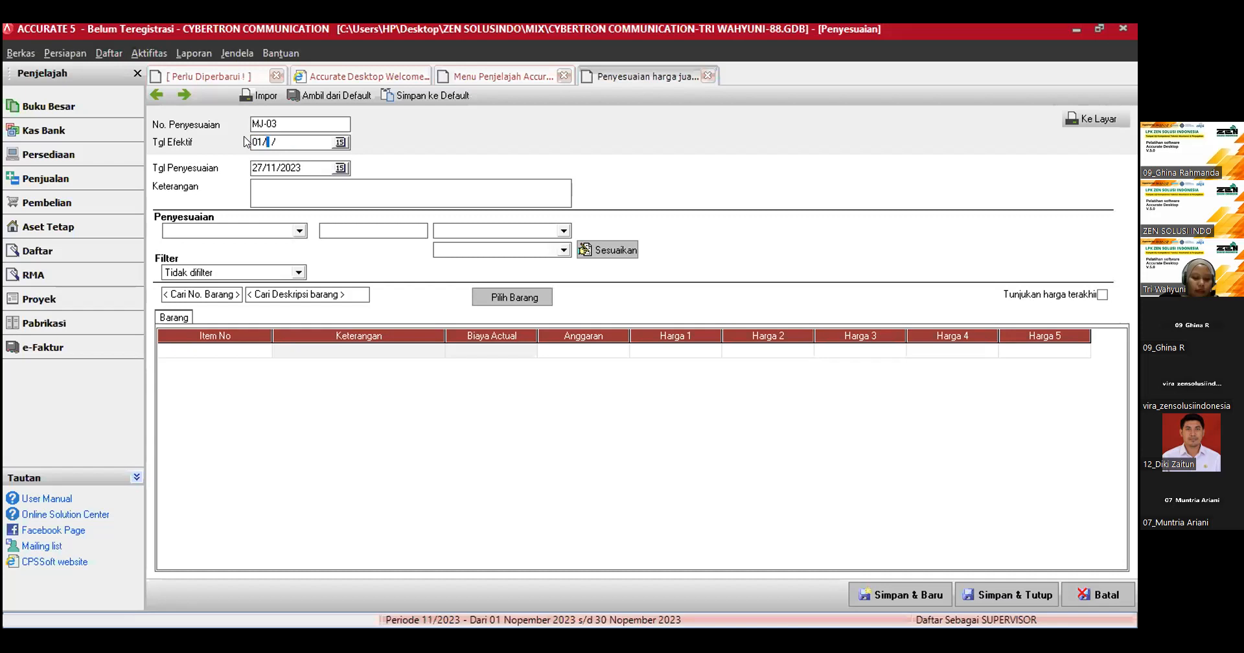
pyautogui.write('2/2023')
pyautogui.click(341, 142)
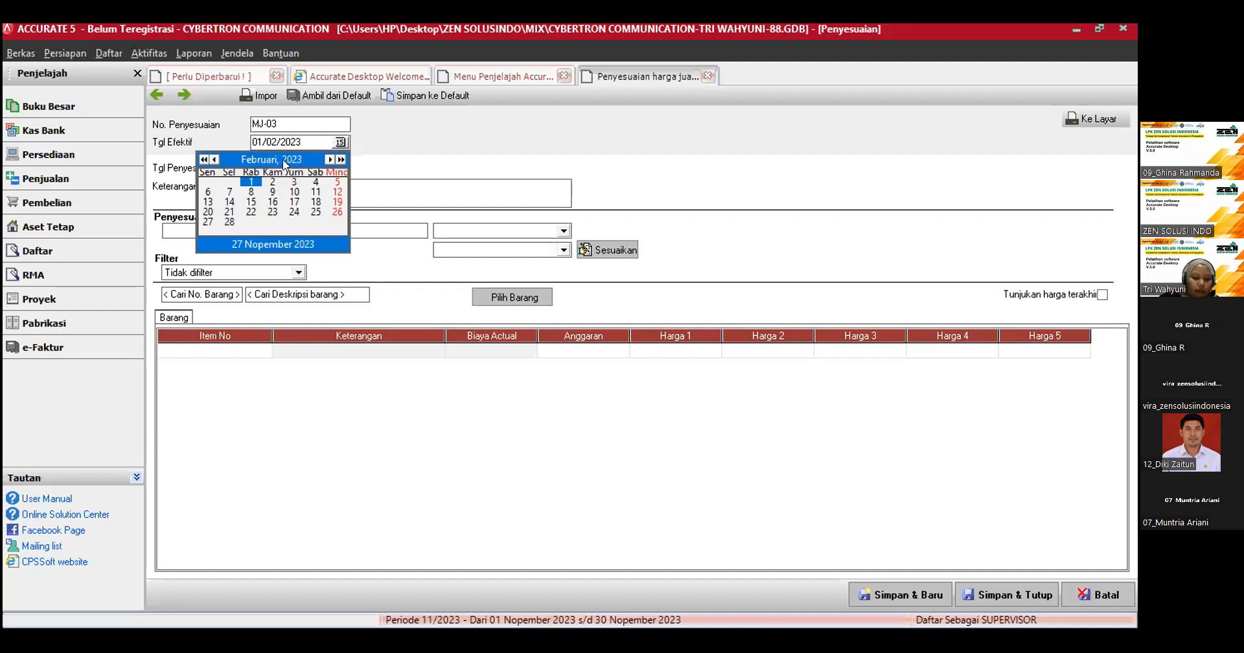
pyautogui.click(251, 178)
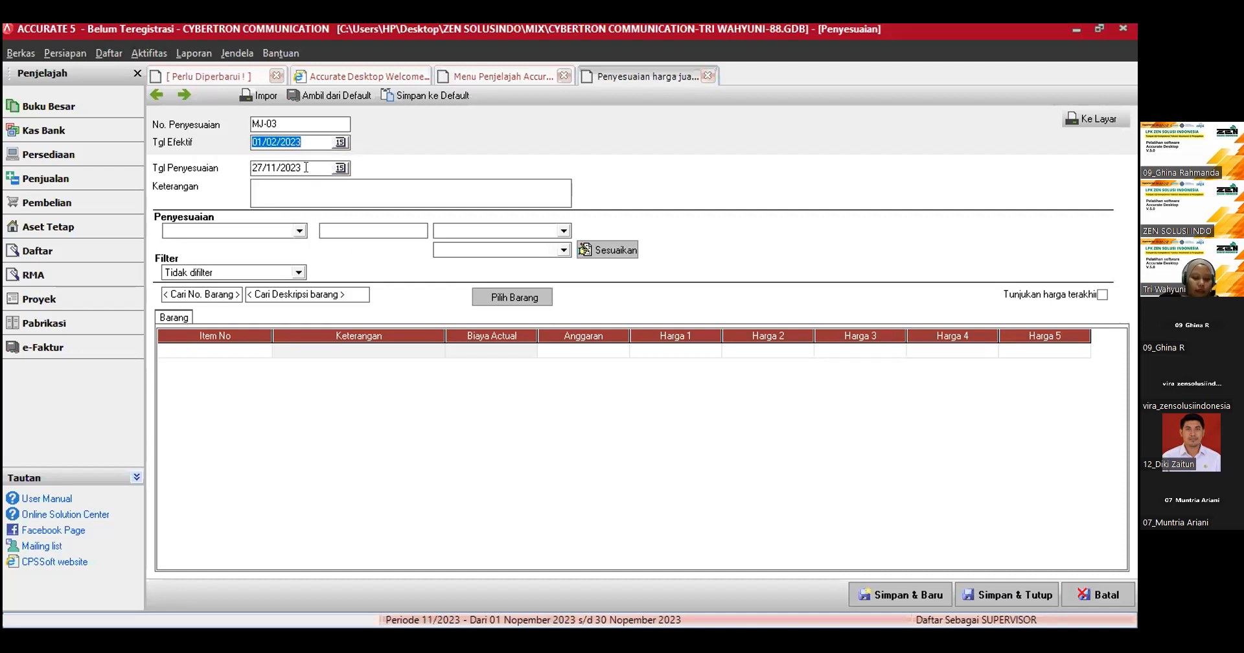
# Step: Set the adjustment date (Tgl Penyesuaian) to 18/01/2023
pyautogui.click(340, 168)
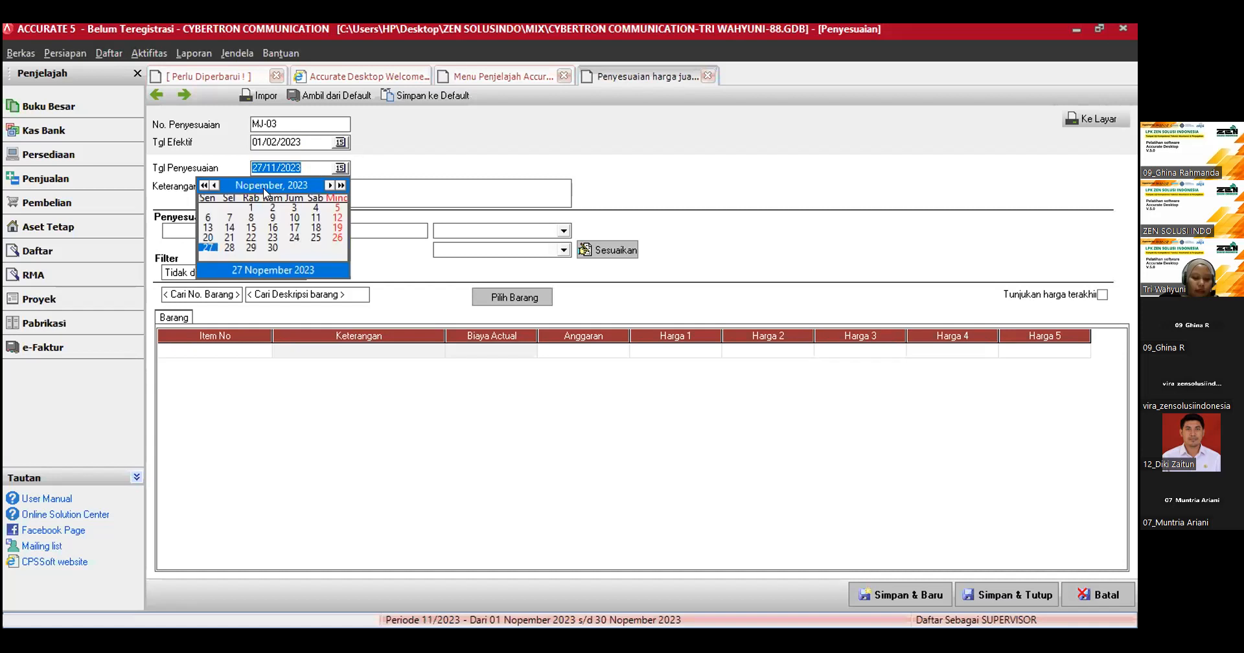
pyautogui.click(274, 187)
pyautogui.click(273, 201)
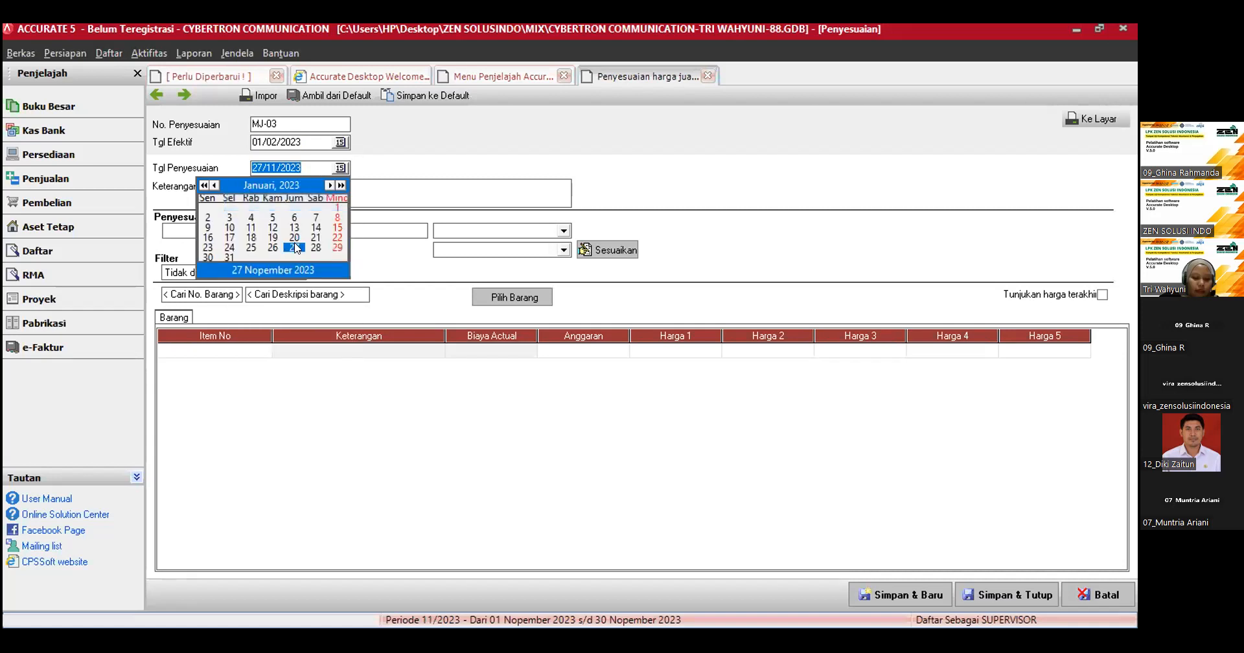
pyautogui.click(251, 238)
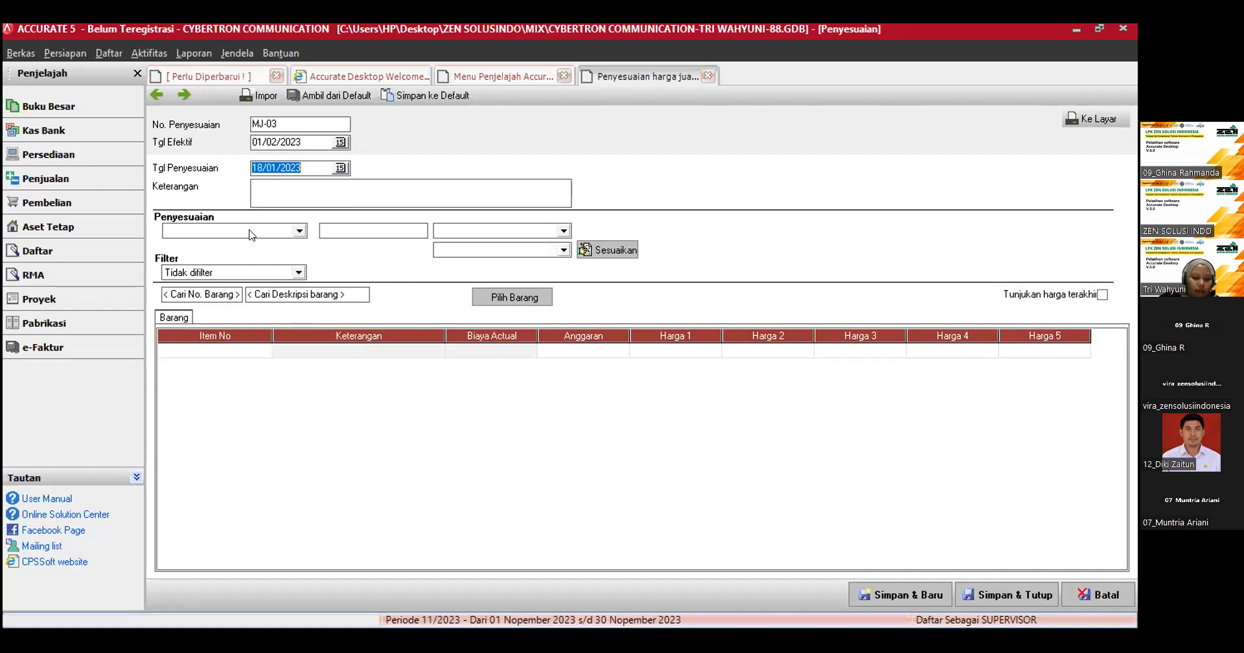
# Step: Enter the description "Manajer memutuskan untuk menaikan harga jual barang dan jasa sebanyak 5% berlaku mulai tanggal 1 feb 2023"
pyautogui.click(288, 184)
pyautogui.write('Manajer memu')
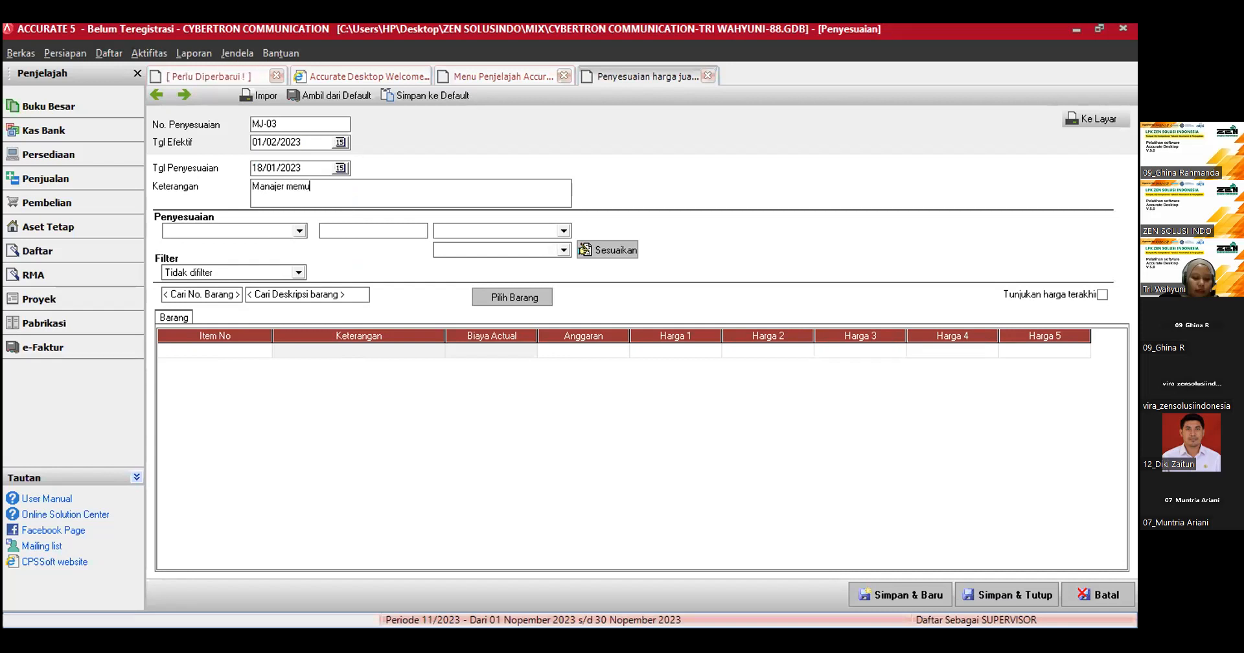
pyautogui.write('tuskan')
pyautogui.write('untuk m')
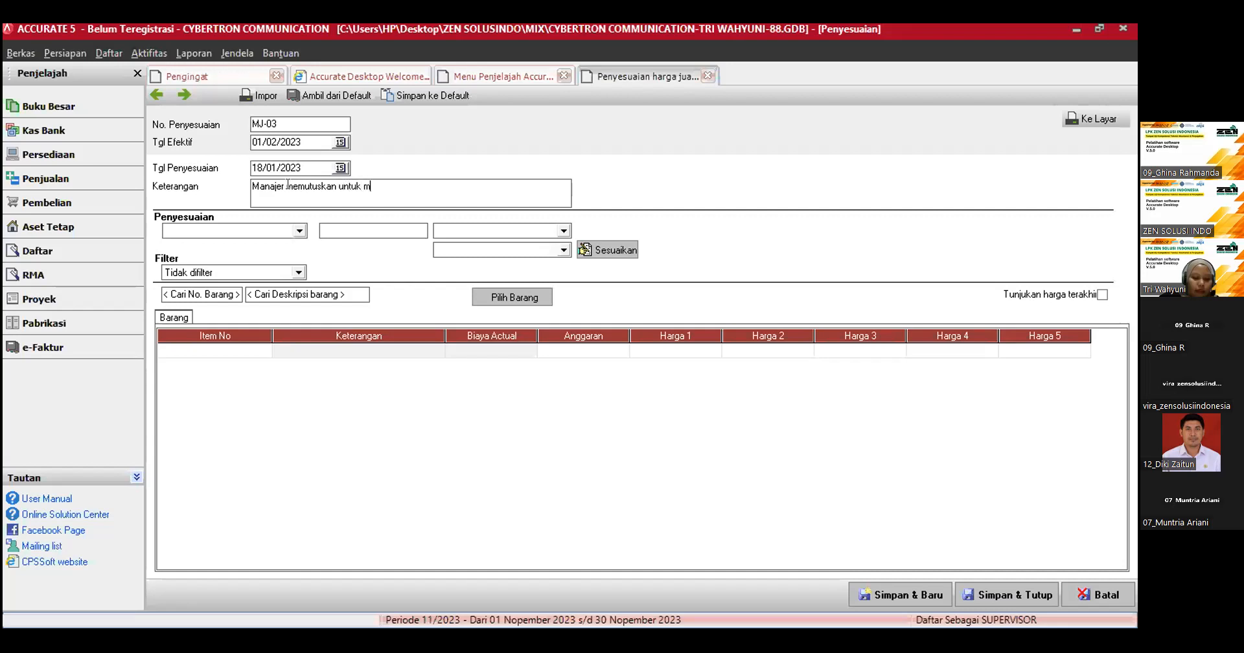
pyautogui.write('enaikan harga')
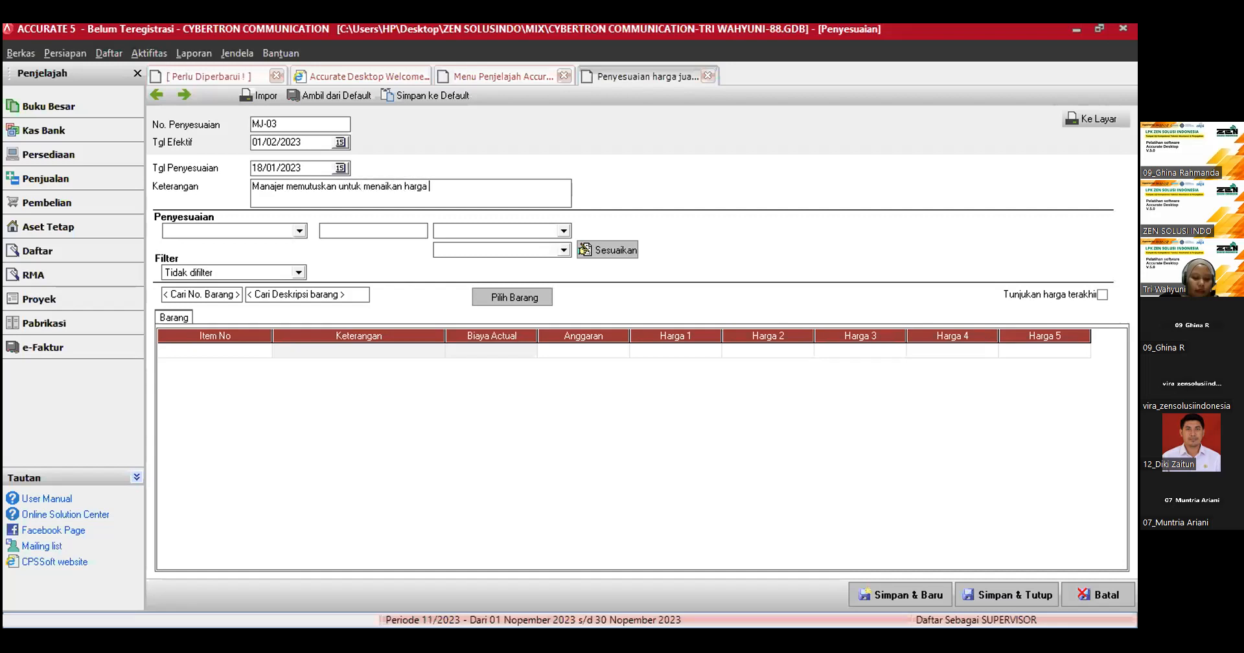
pyautogui.write(' jual barang ')
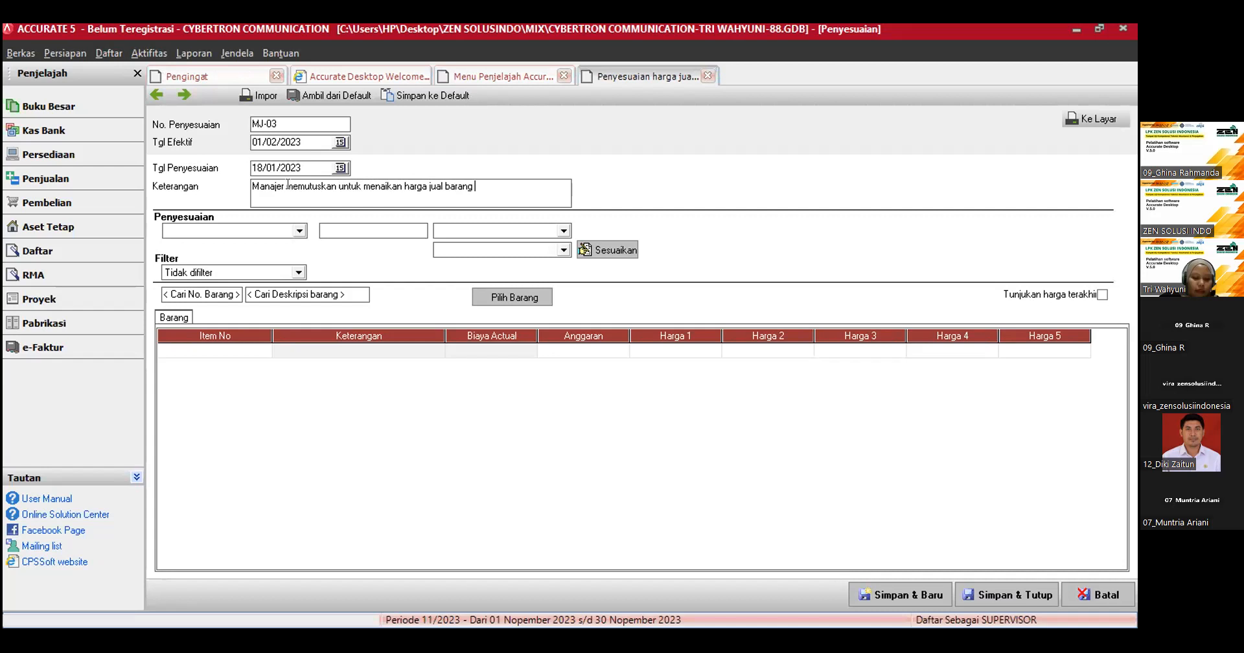
pyautogui.write('dna')
pyautogui.press('BackSpace')
pyautogui.press('BackSpace')
pyautogui.write('an jasa sebanyak 5% berlaku mulai tanggal 1 ')
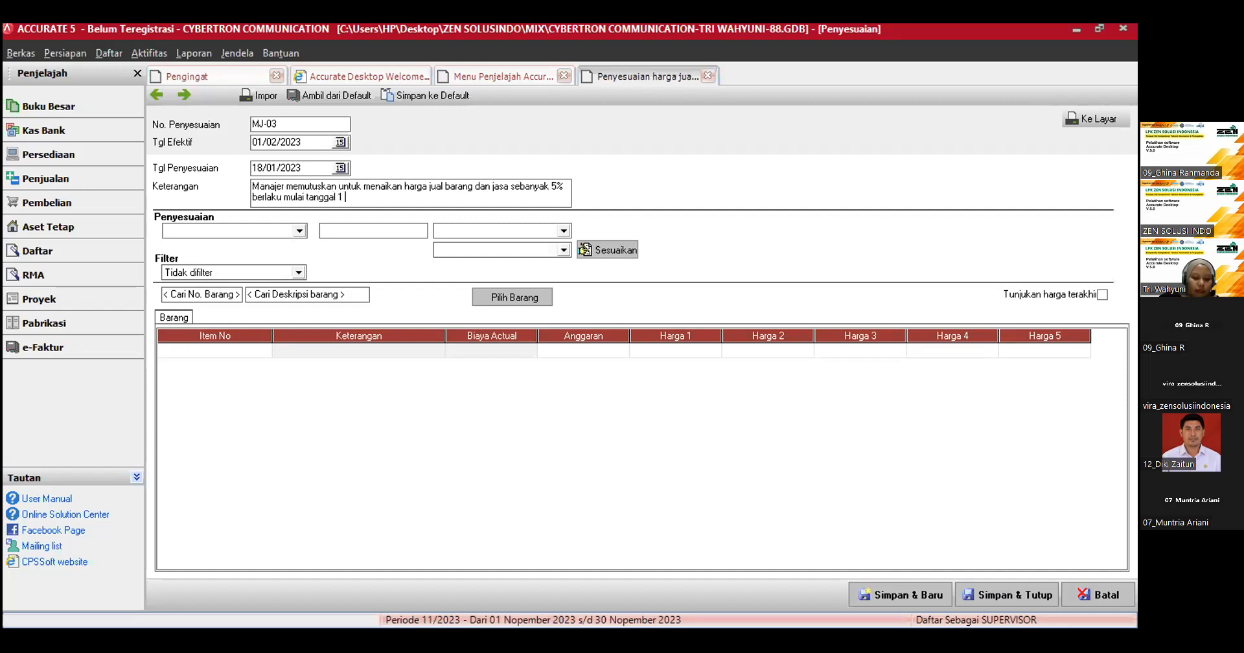
pyautogui.write('feb 2023')
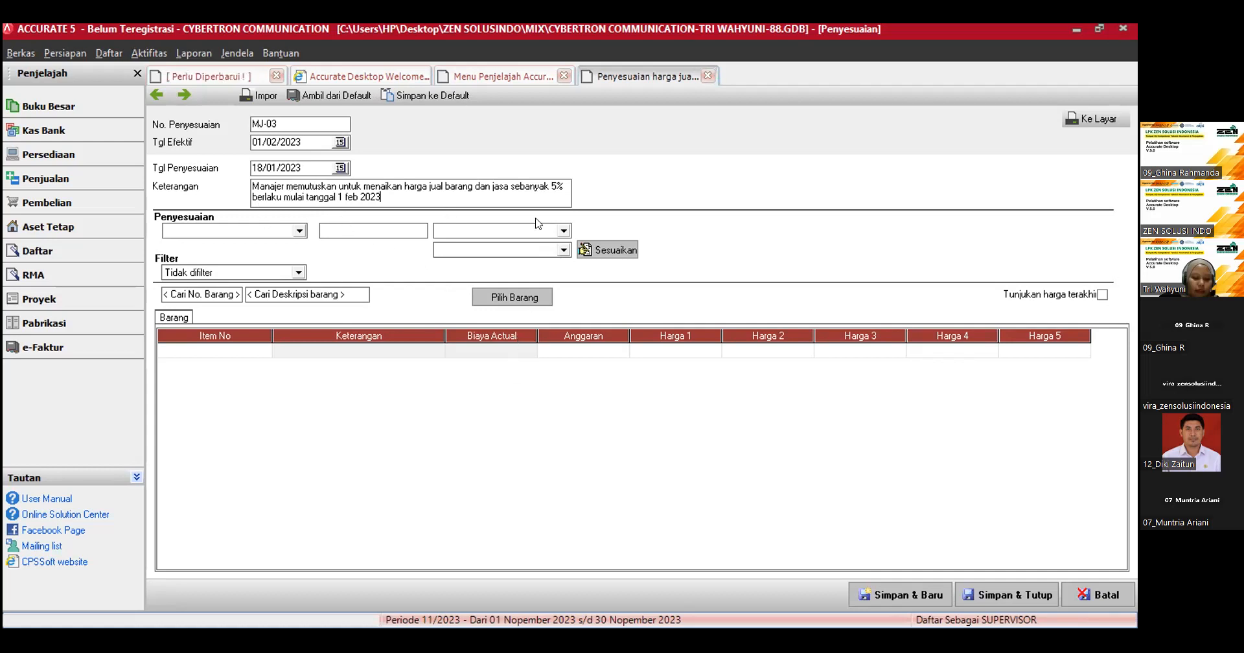
# Step: Add all goods and services to the price adjustment and load their default prices
pyautogui.click(525, 300)
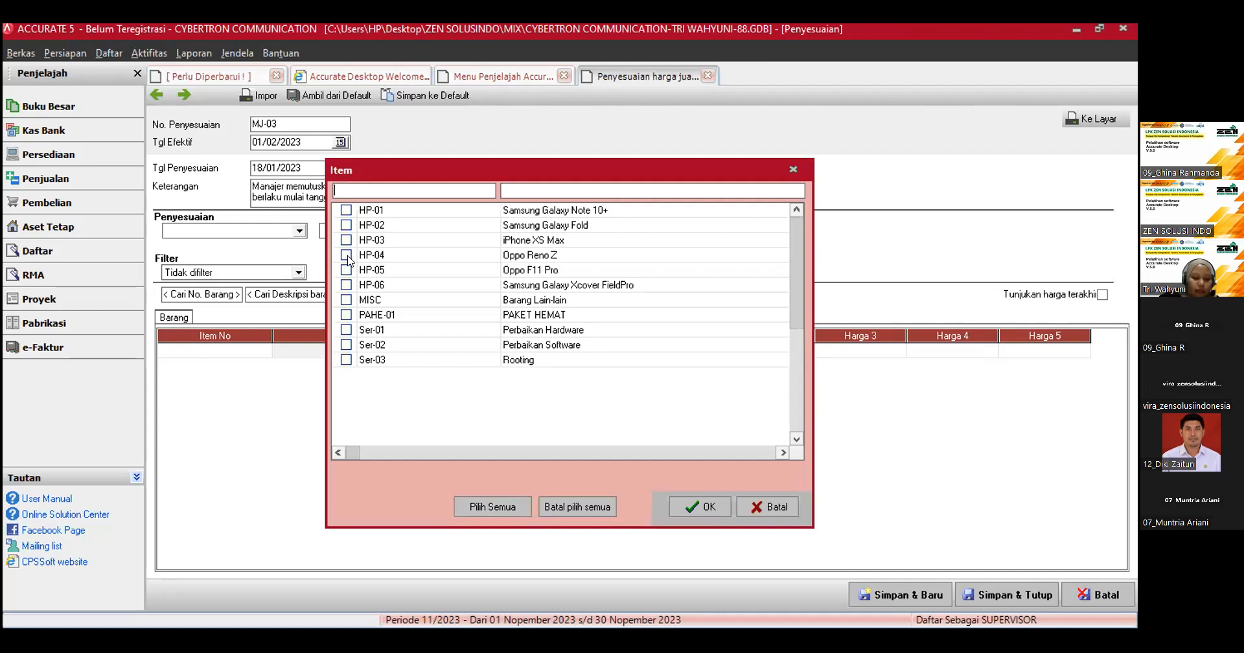
pyautogui.click(498, 510)
pyautogui.press('Tab')
pyautogui.press('Tab')
pyautogui.press('Return')
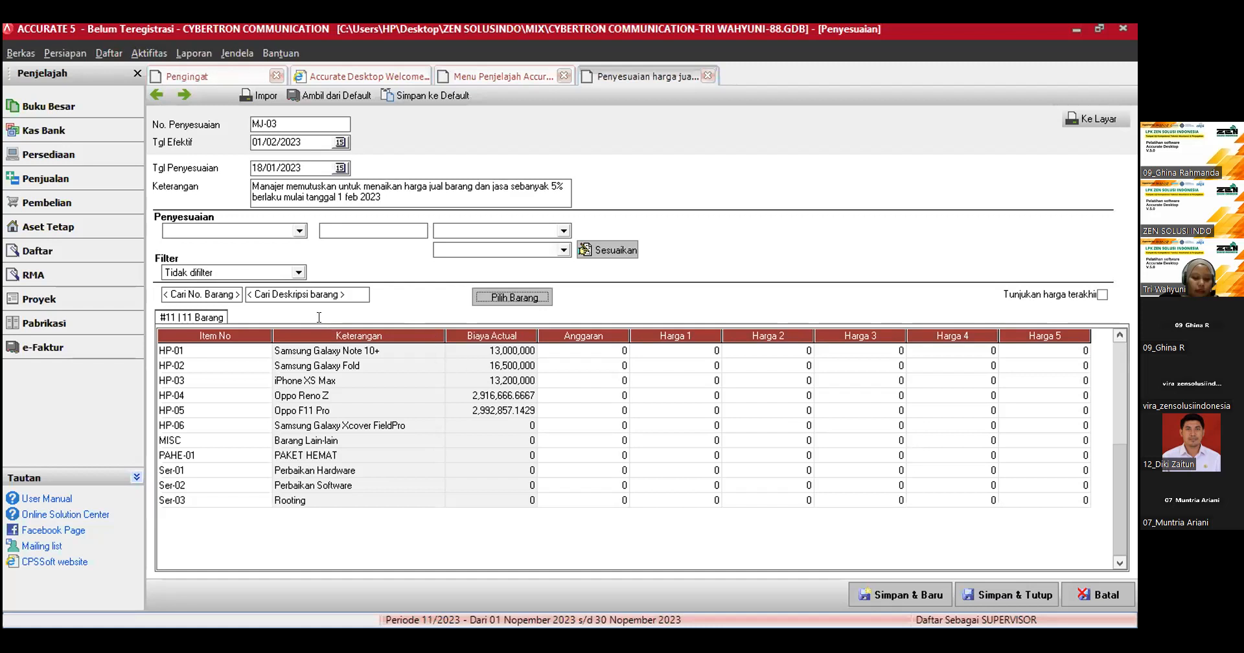
pyautogui.click(310, 99)
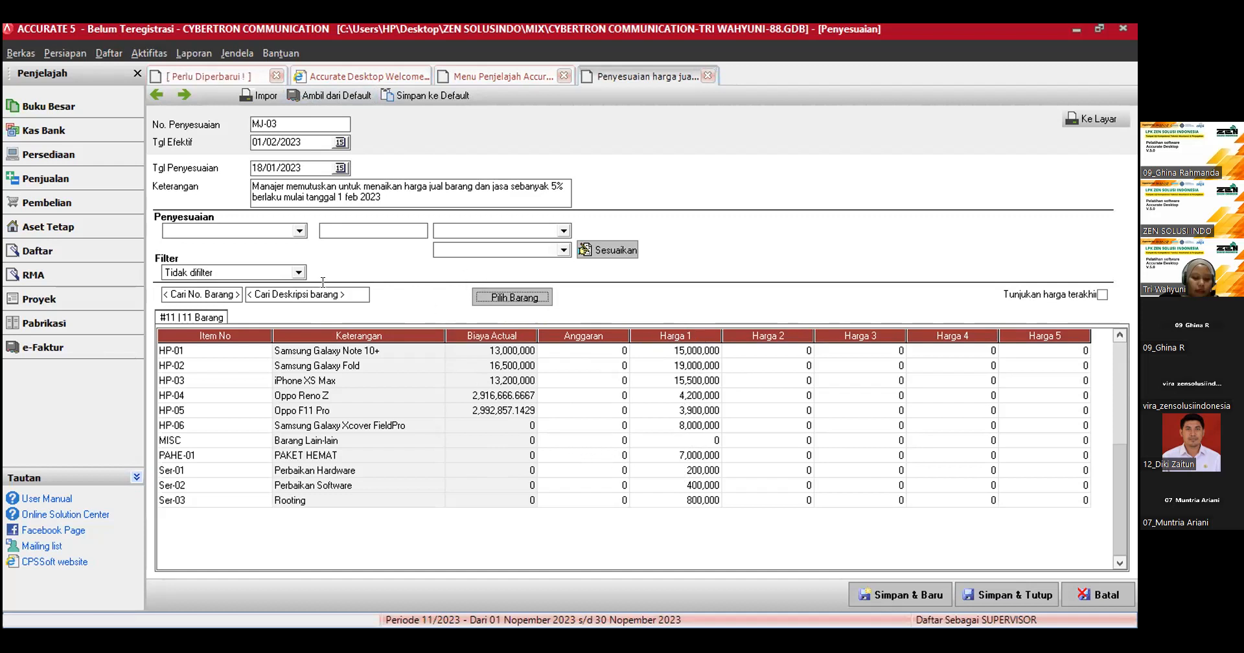
# Step: Raise Harga Baru 1 by 5 Persentase based on Harga Baru 1, then save the adjustment and close the explorer menu page
pyautogui.click(277, 232)
pyautogui.click(238, 266)
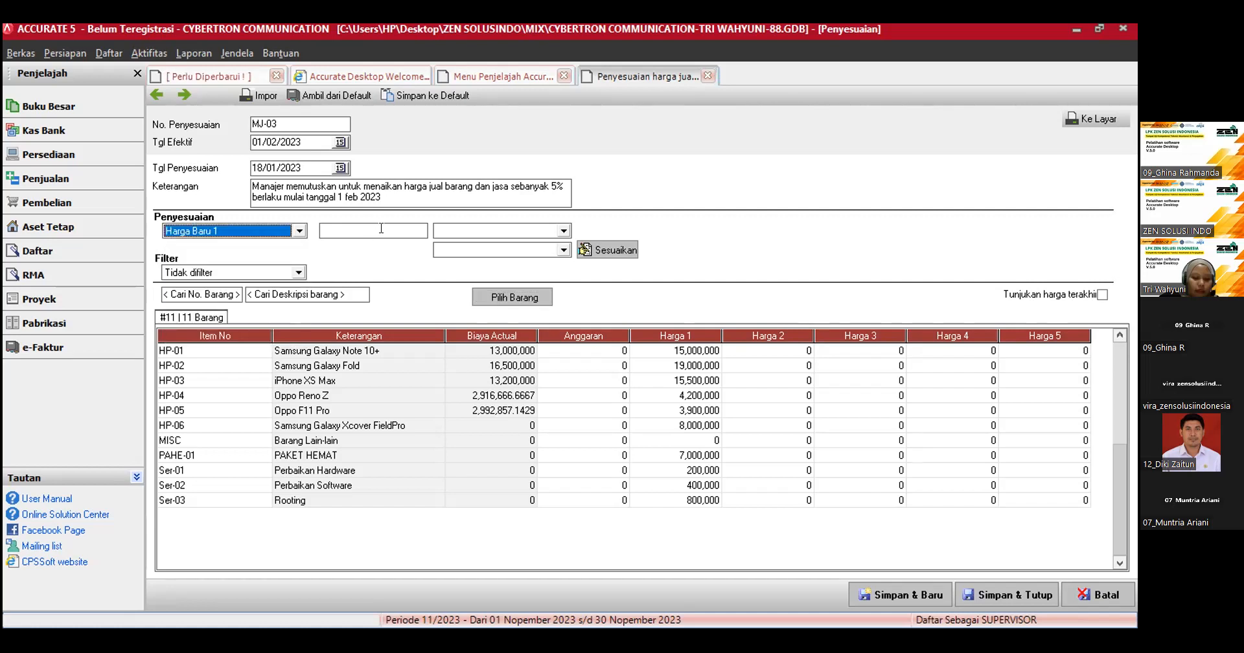
pyautogui.click(381, 231)
pyautogui.write('5')
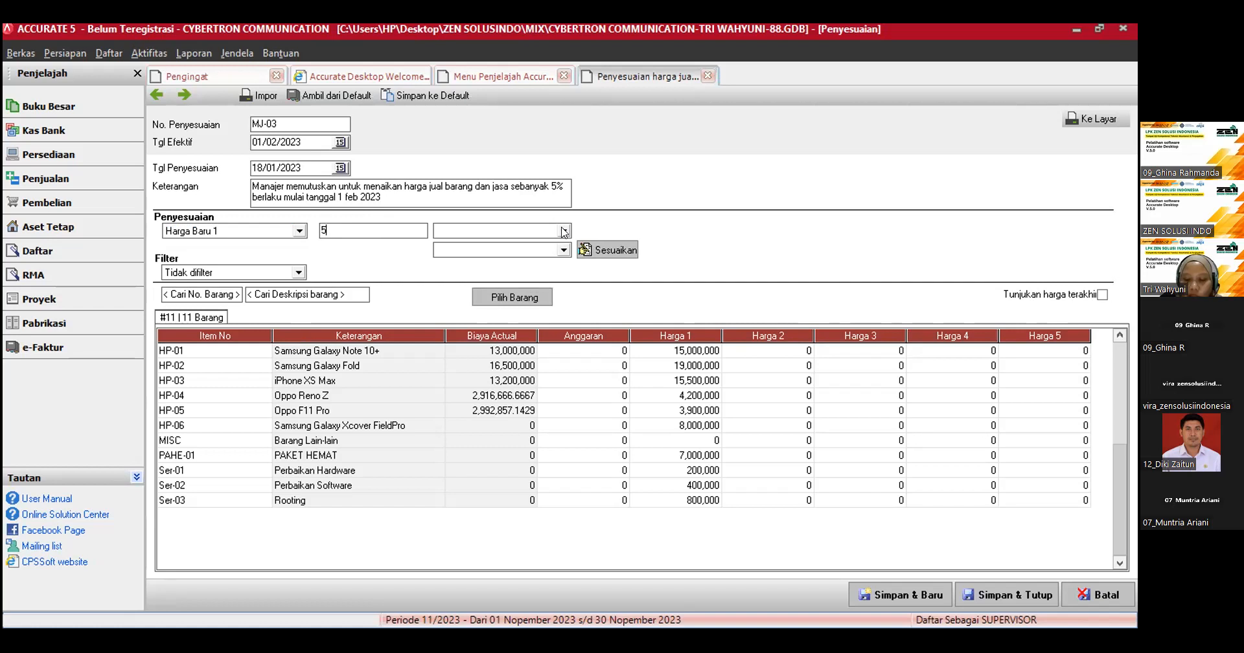
pyautogui.click(528, 234)
pyautogui.click(477, 247)
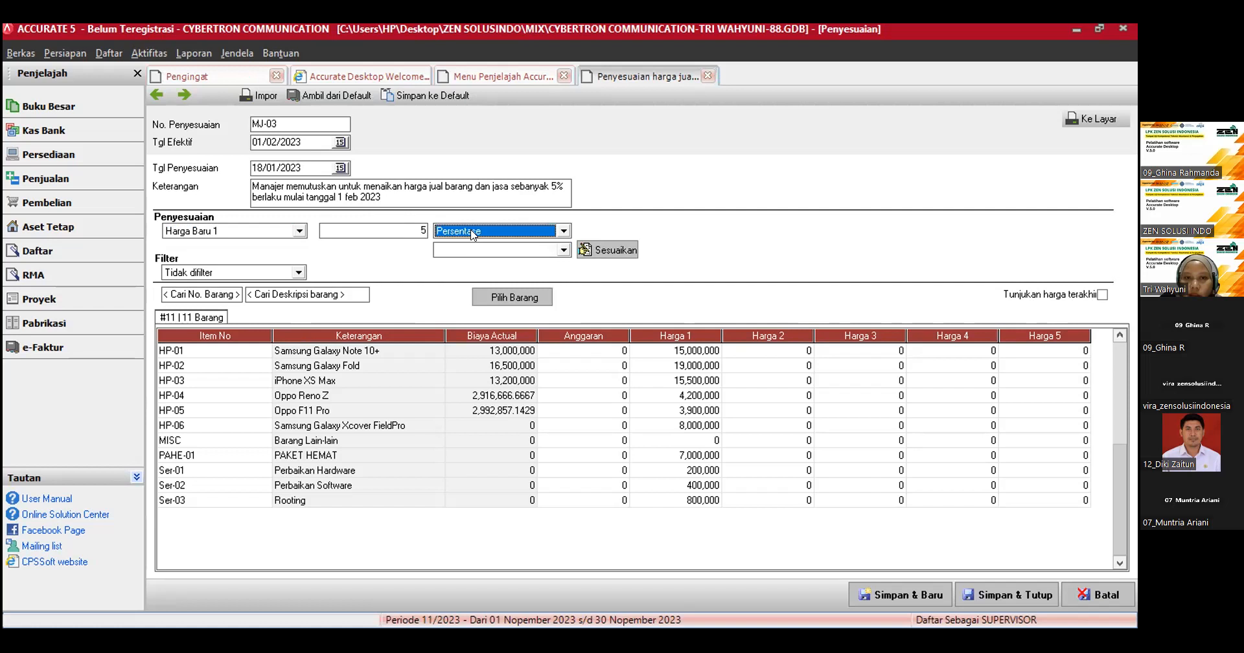
pyautogui.click(549, 252)
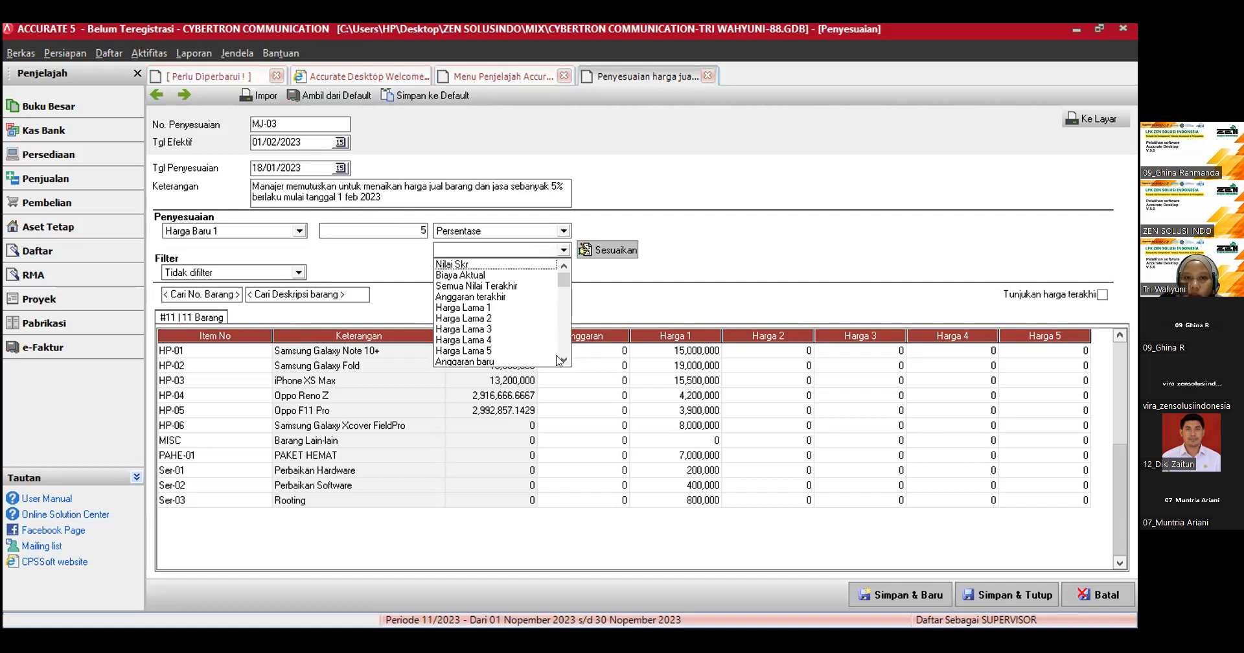
pyautogui.scroll(-2, 499, 337)
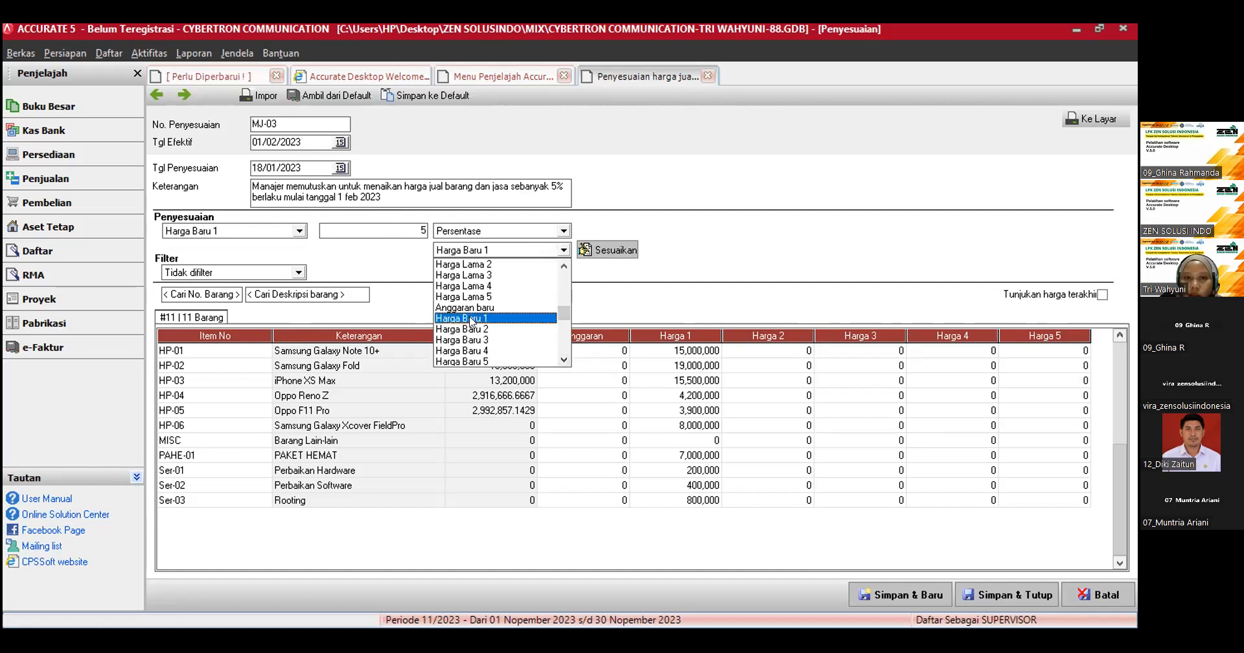
pyautogui.click(471, 319)
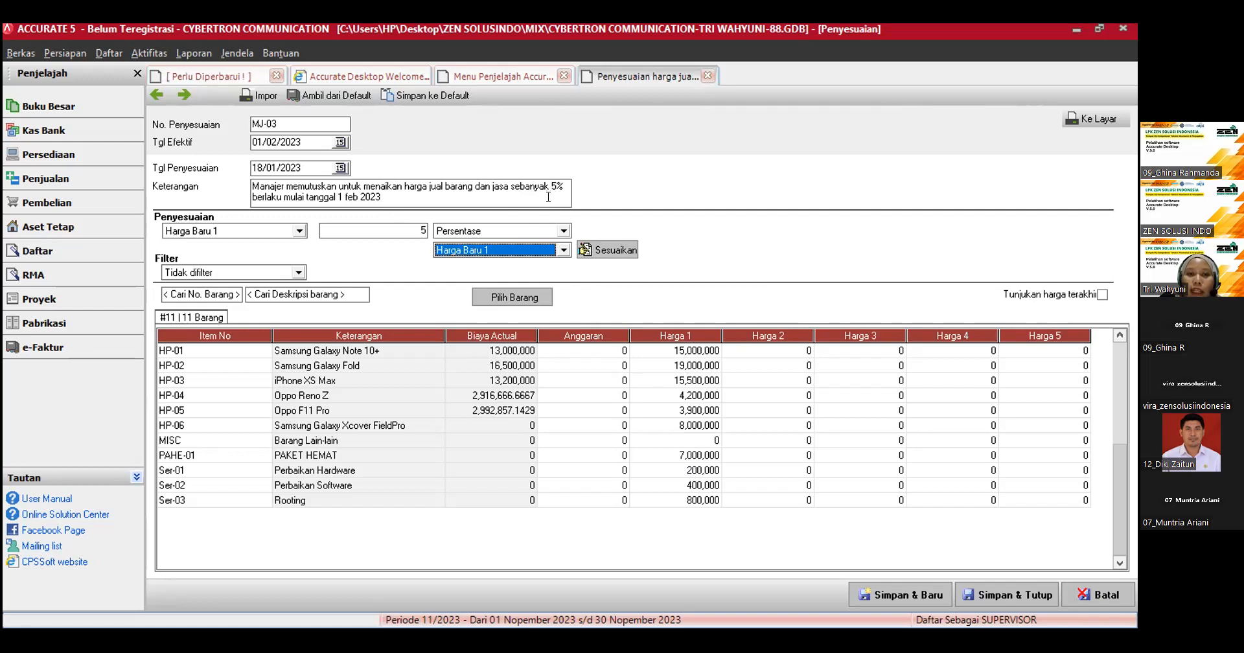
pyautogui.click(603, 250)
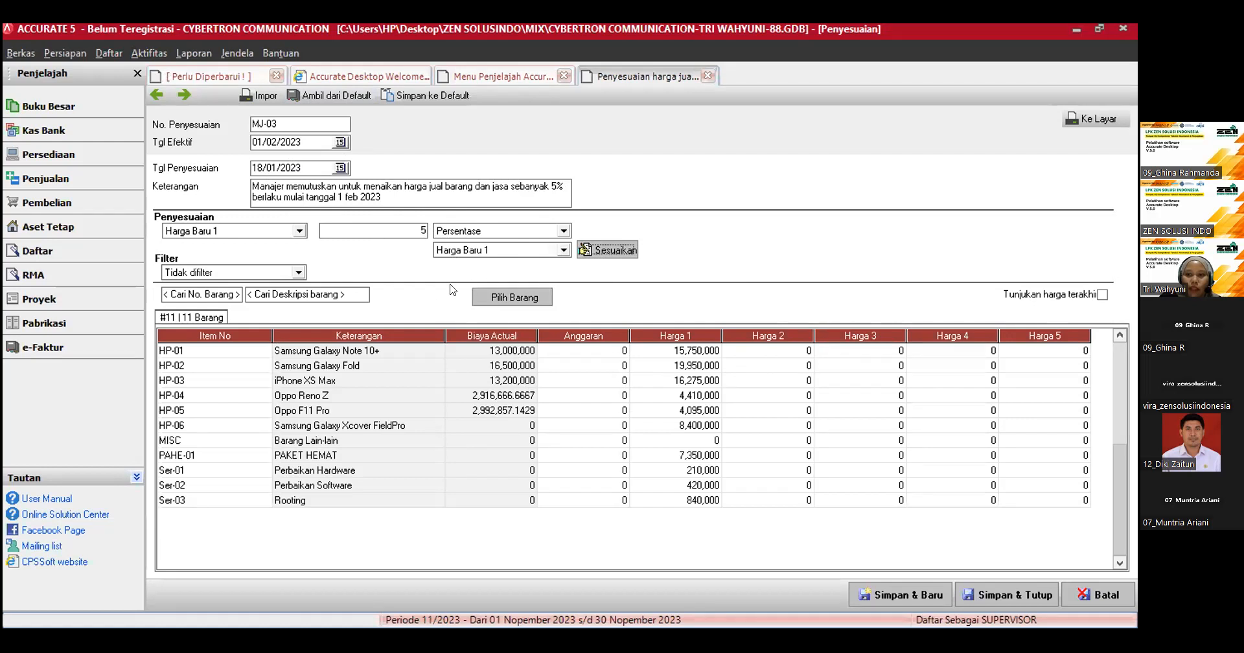
pyautogui.click(997, 596)
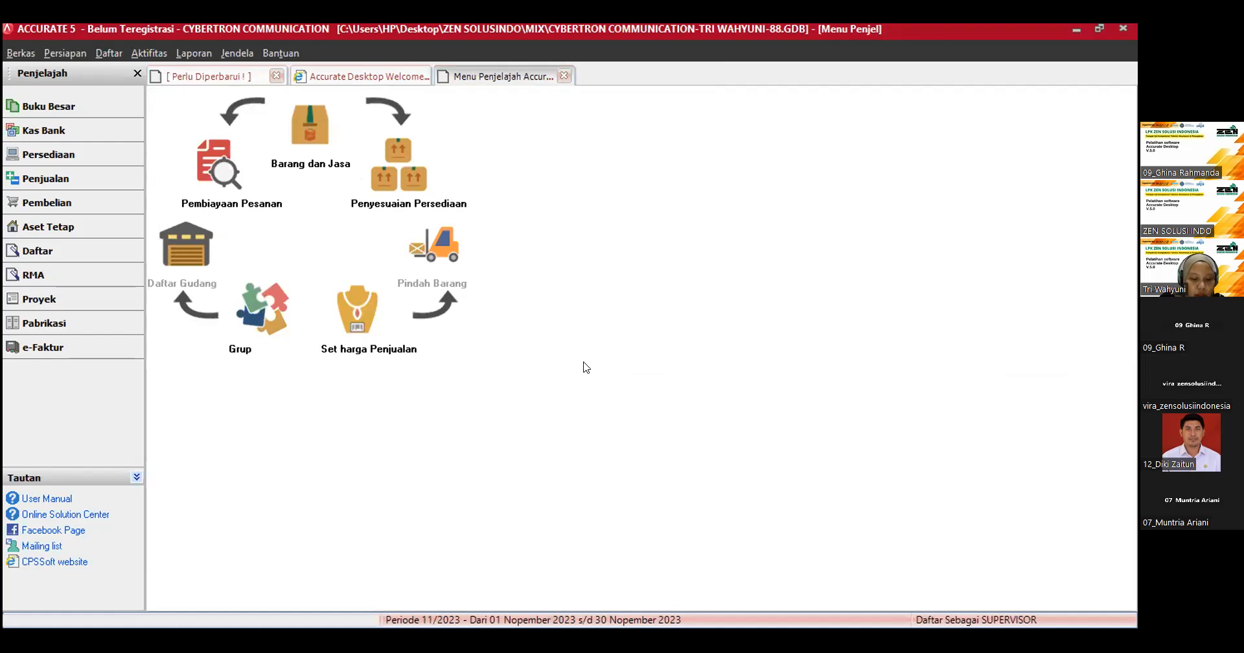
pyautogui.hotkey('ctrl', 'F4')
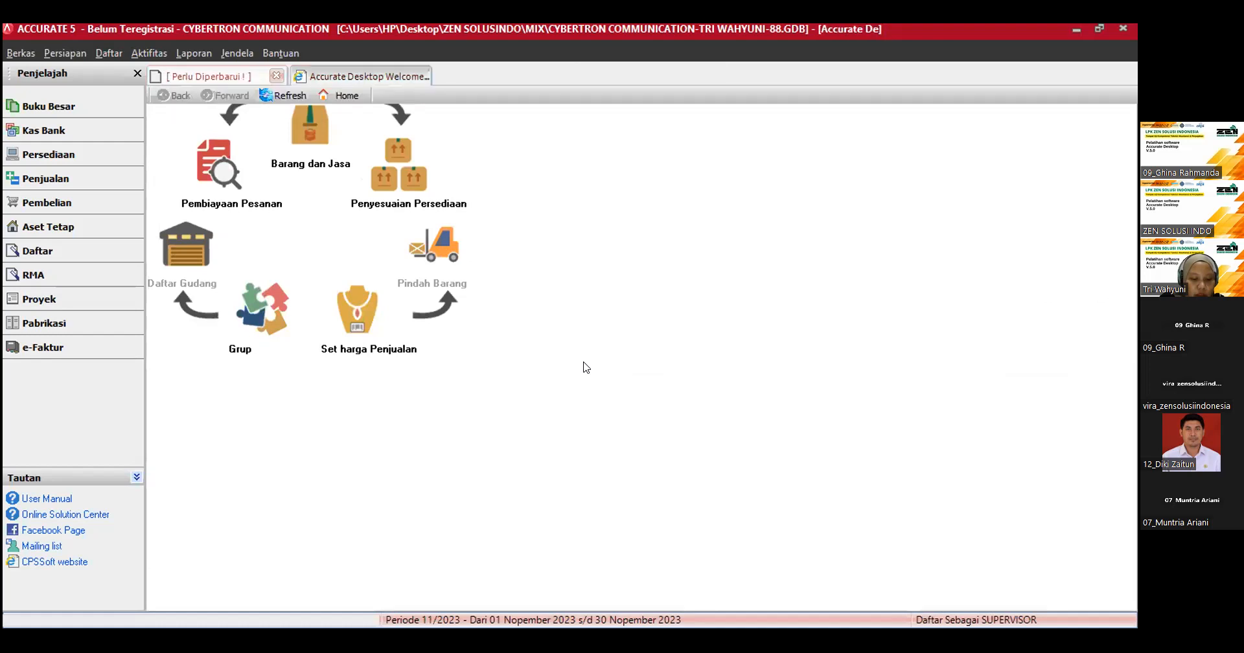
# Step: Start a new inventory adjustment (Penyesuaian Persediaan) numbered IA-01 and dated 26/01/2023
pyautogui.click(57, 158)
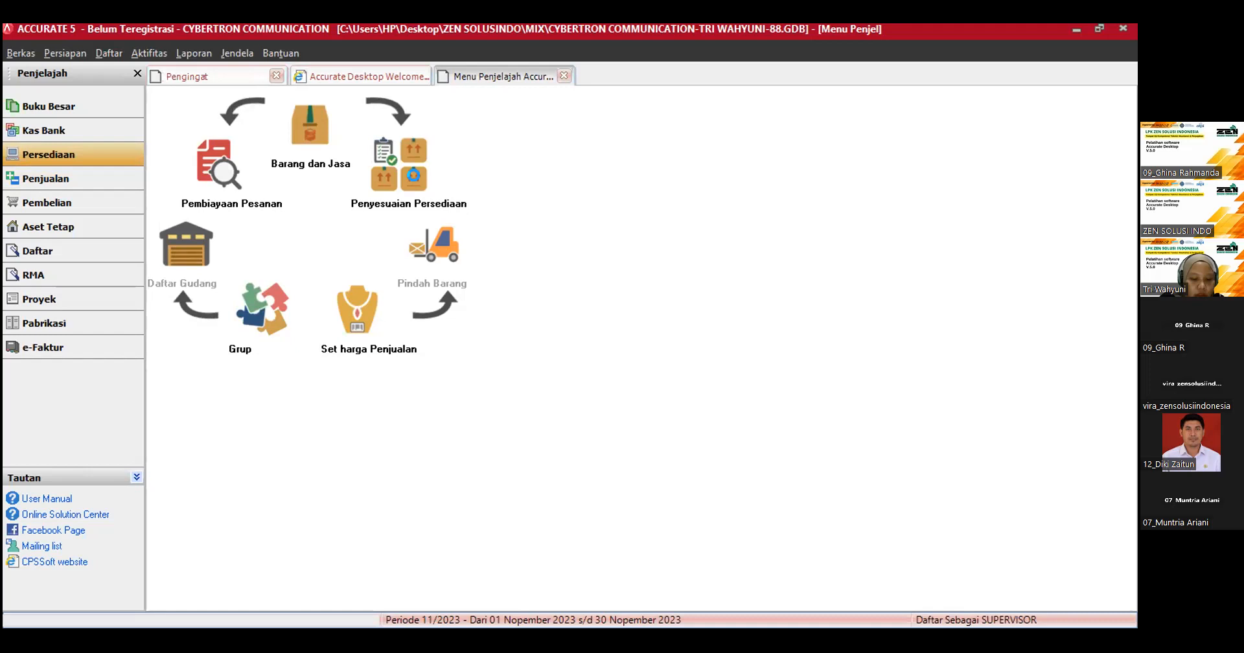
pyautogui.click(418, 166)
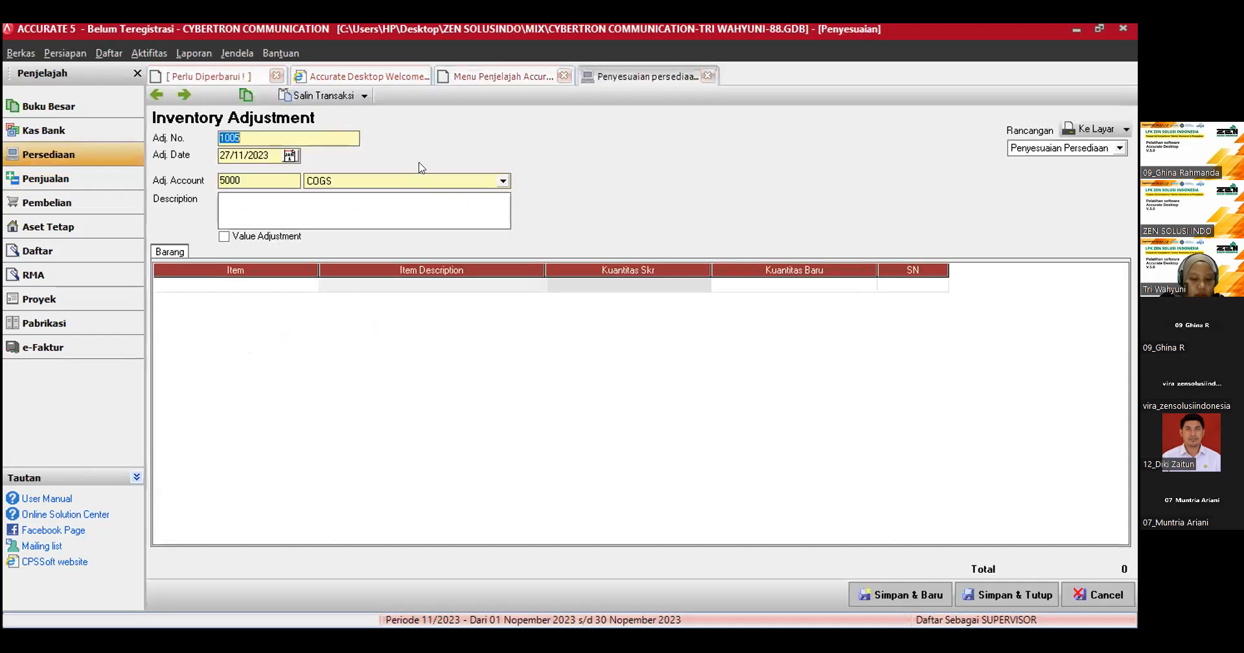
pyautogui.press('Tab')
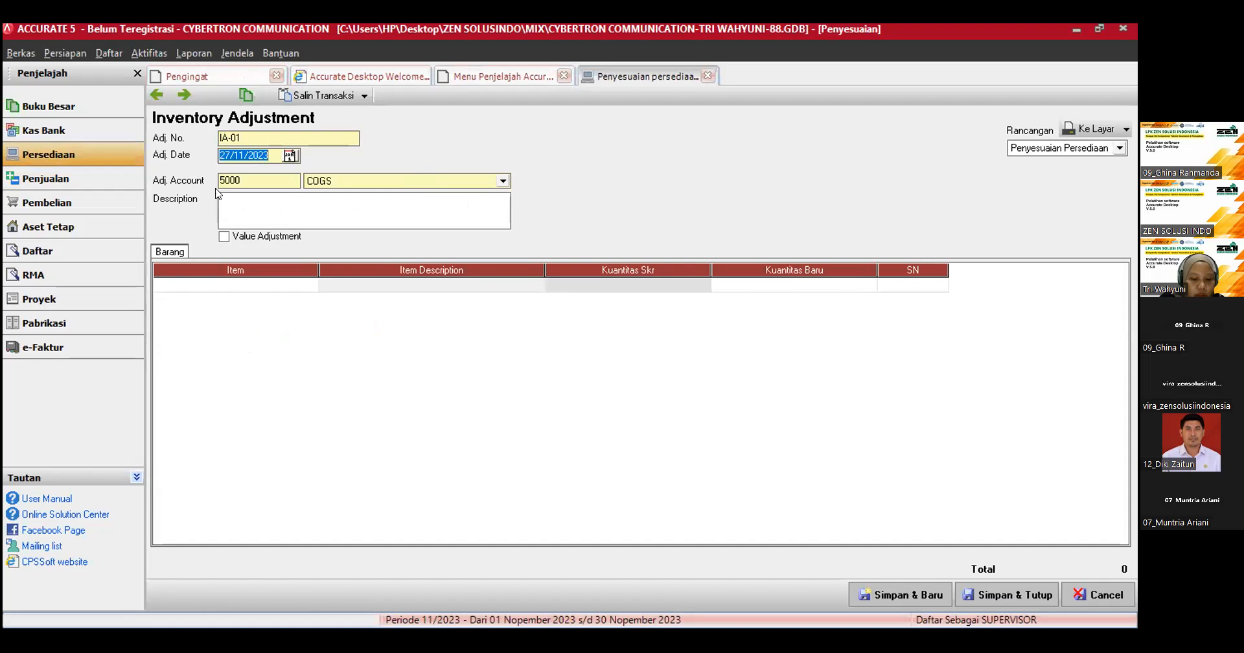
pyautogui.click(290, 156)
pyautogui.click(222, 173)
pyautogui.click(224, 189)
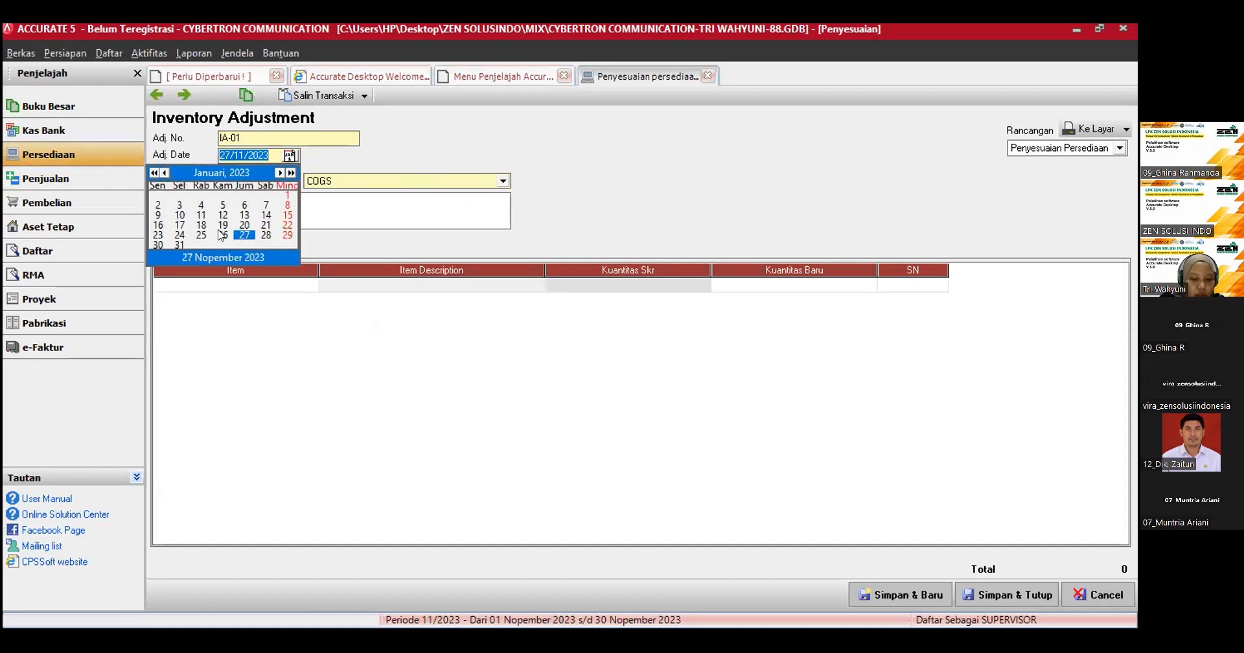
pyautogui.click(223, 236)
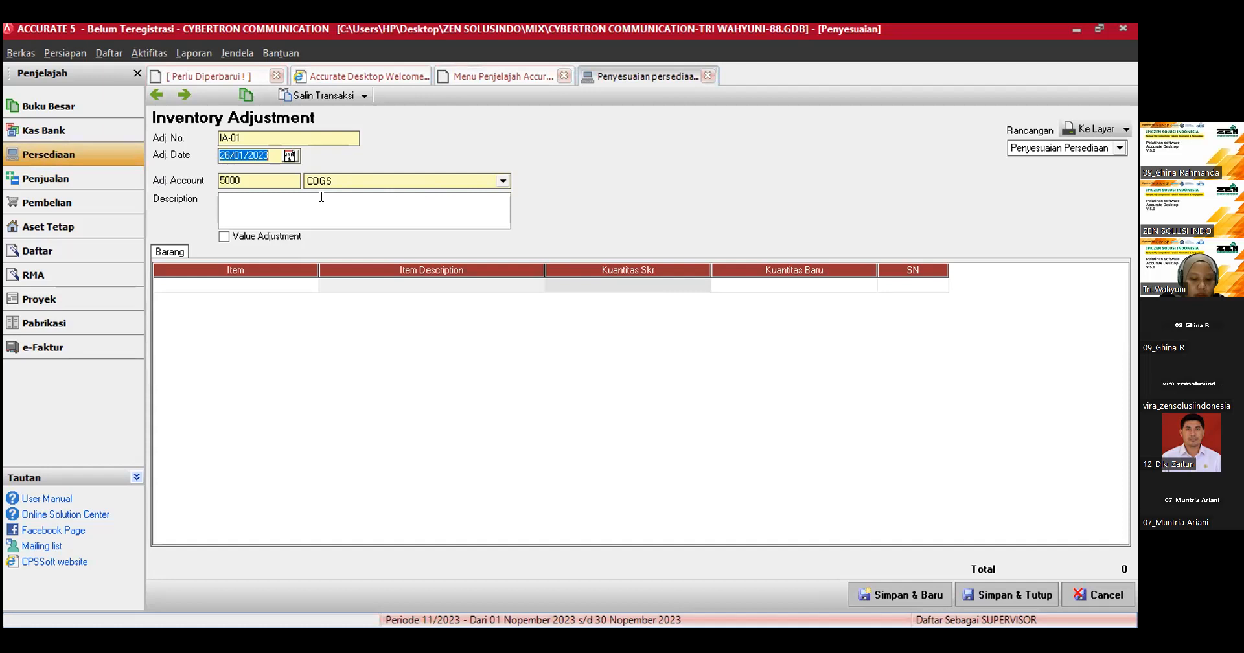
# Step: Enter 13 as the new quantity (Kuantitas Baru) in the inventory adjustment's item row
pyautogui.click(773, 284)
pyautogui.click(773, 283)
pyautogui.write('13')
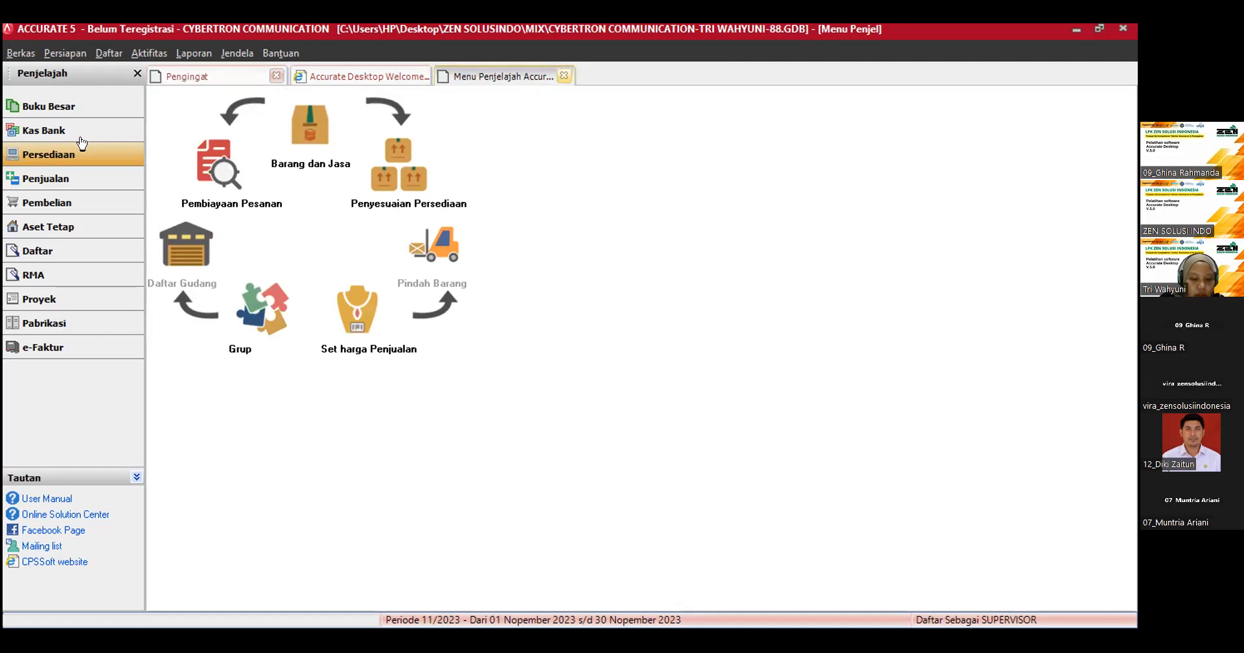
# Step: Start another new inventory adjustment (Penyesuaian Persediaan) and date it 27/01/2023
pyautogui.click(71, 156)
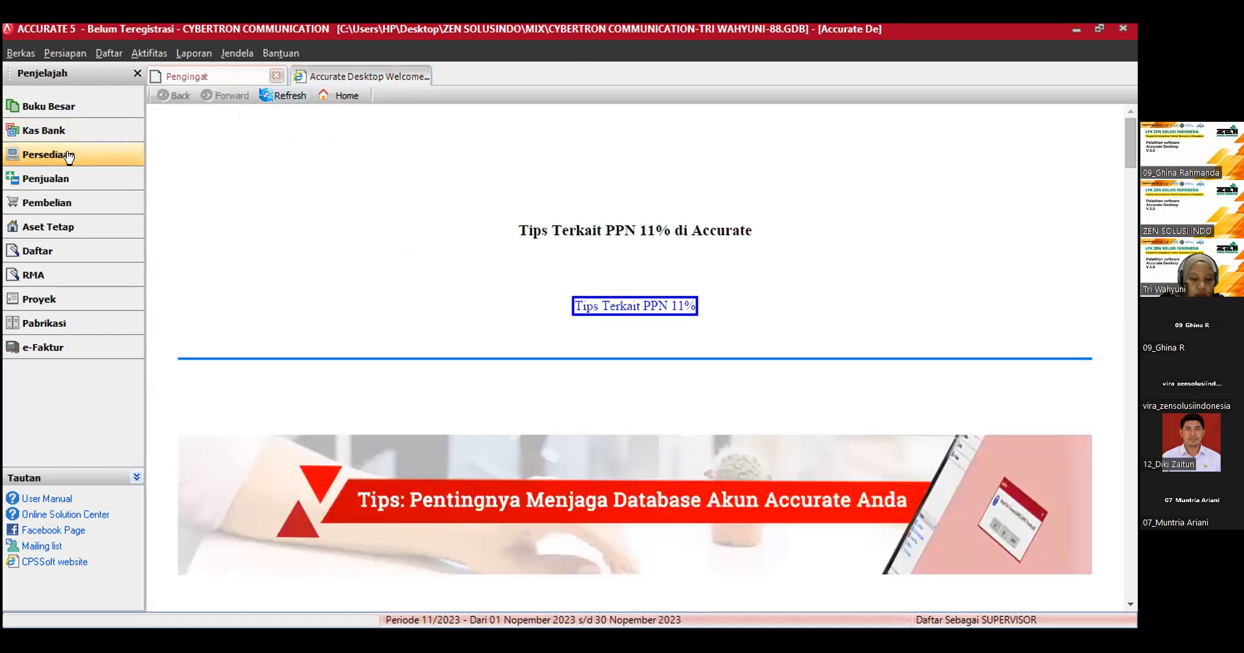
pyautogui.click(69, 156)
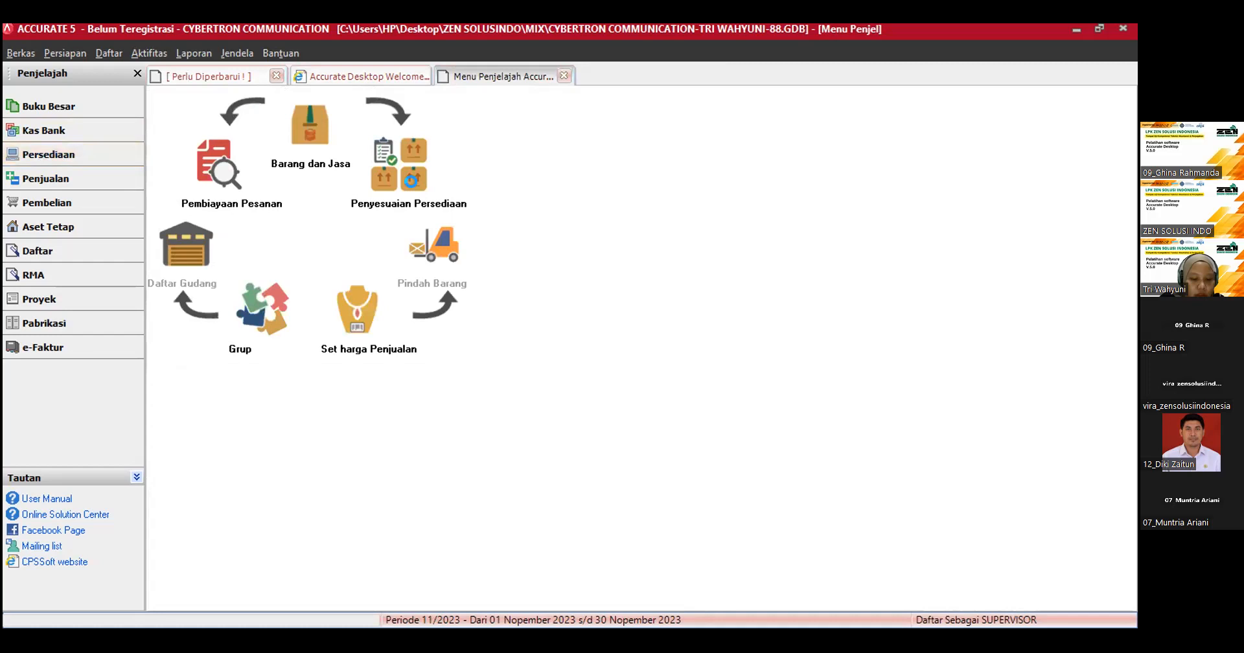
pyautogui.click(392, 190)
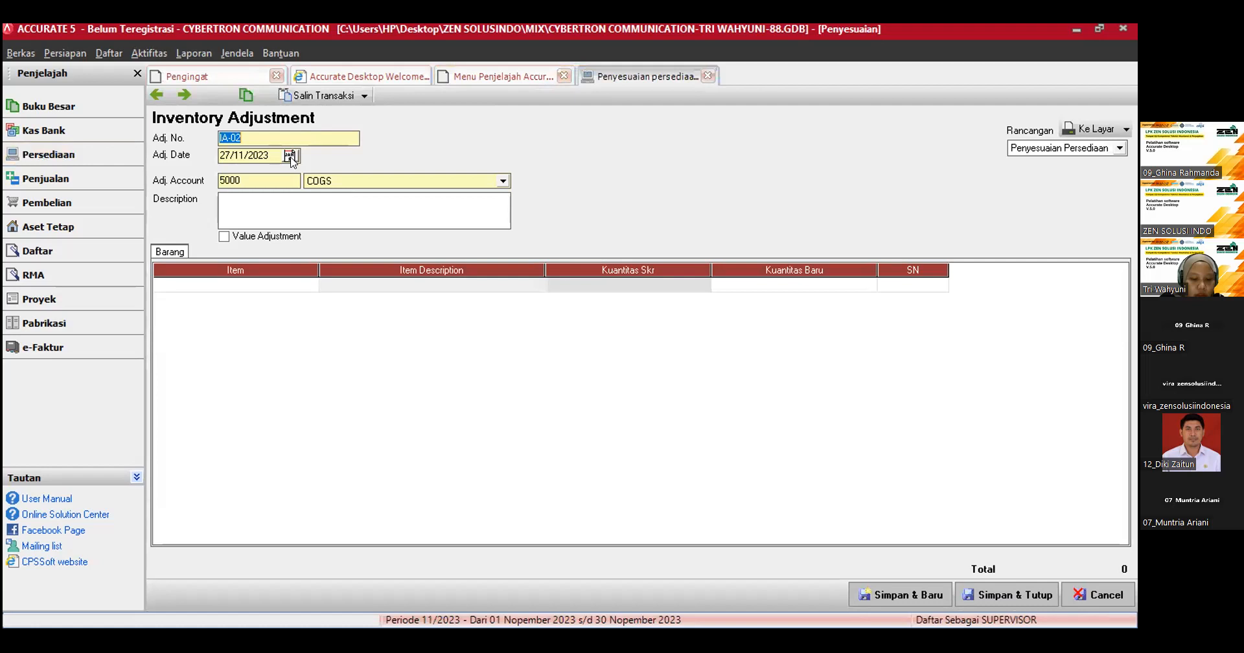
pyautogui.click(289, 156)
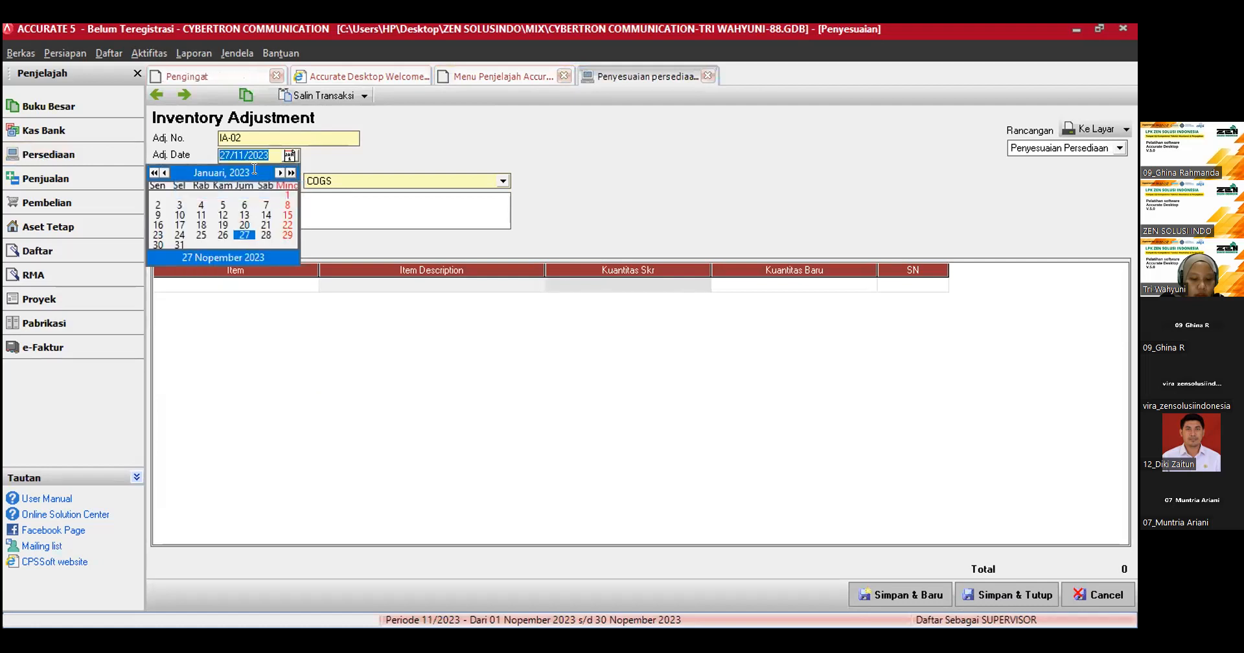
pyautogui.press('Return')
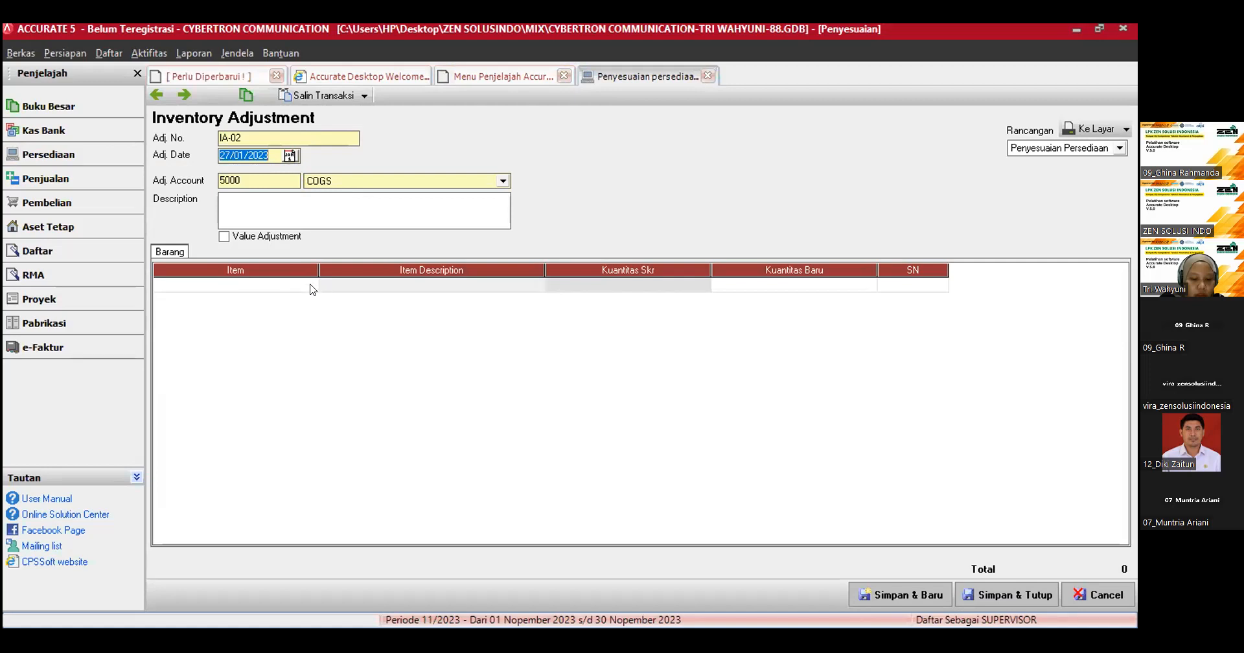
pyautogui.click(224, 236)
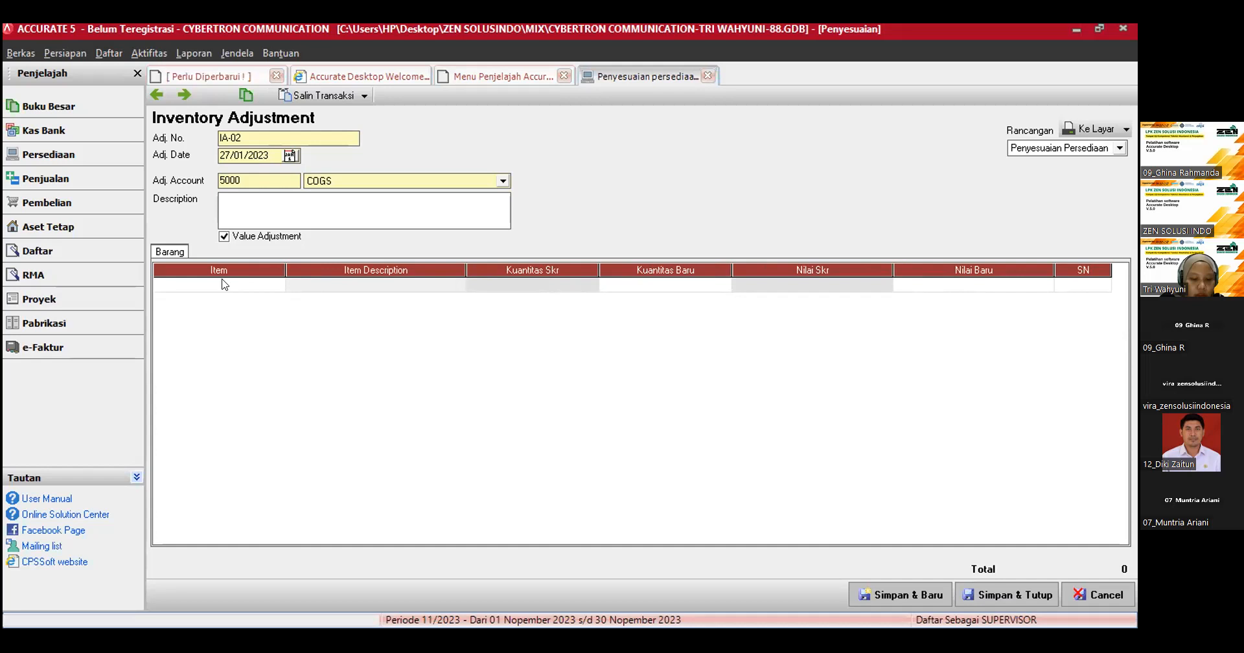
pyautogui.click(225, 236)
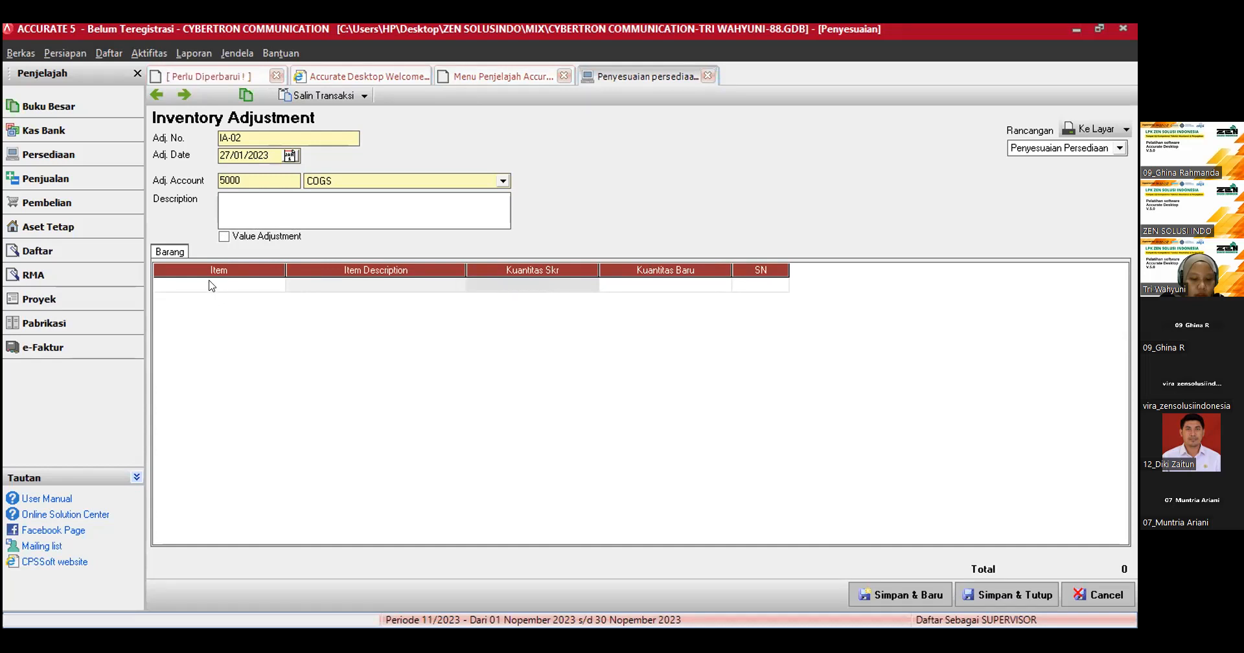
pyautogui.click(223, 238)
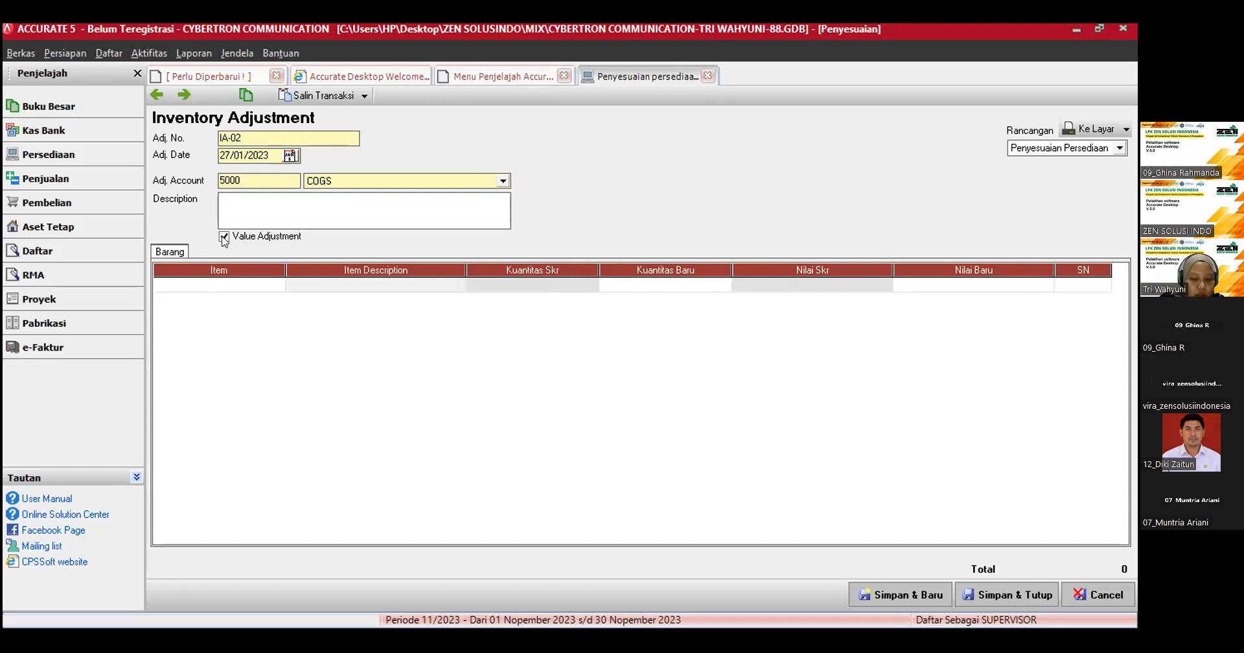
pyautogui.click(224, 237)
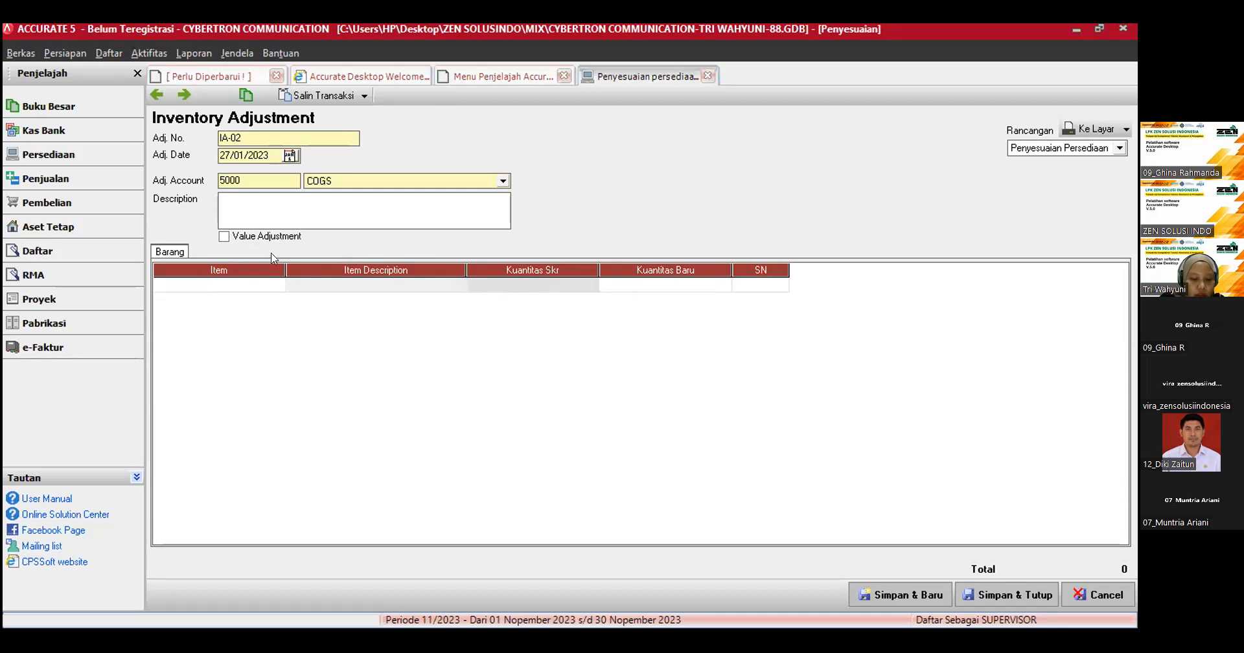
# Step: Enable Value Adjustment and add item HP-02 Samsung Galaxy Fold to the inventory adjustment
pyautogui.click(223, 237)
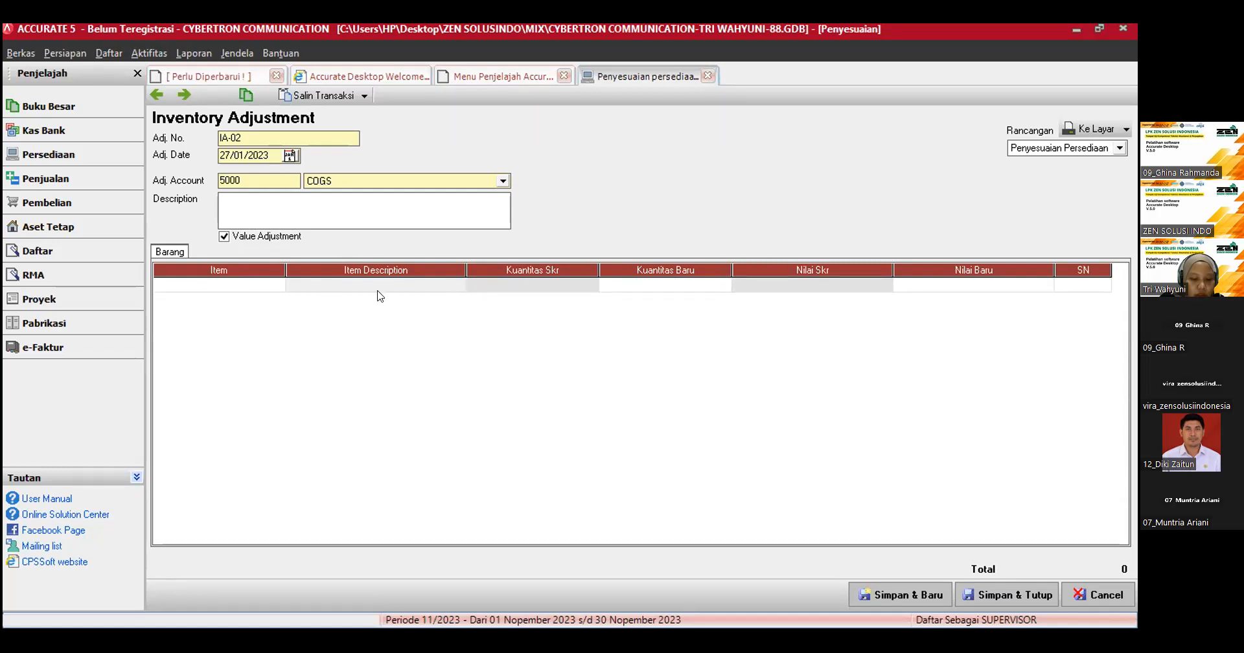
pyautogui.click(265, 284)
pyautogui.click(277, 285)
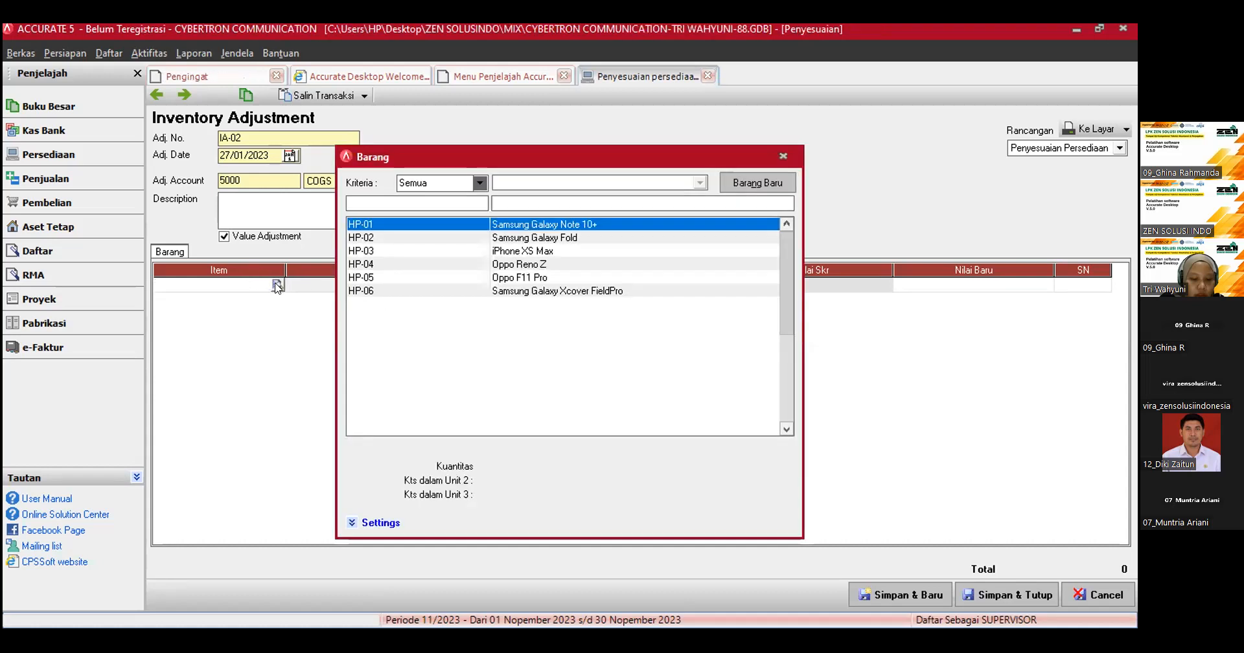
pyautogui.doubleClick(393, 241)
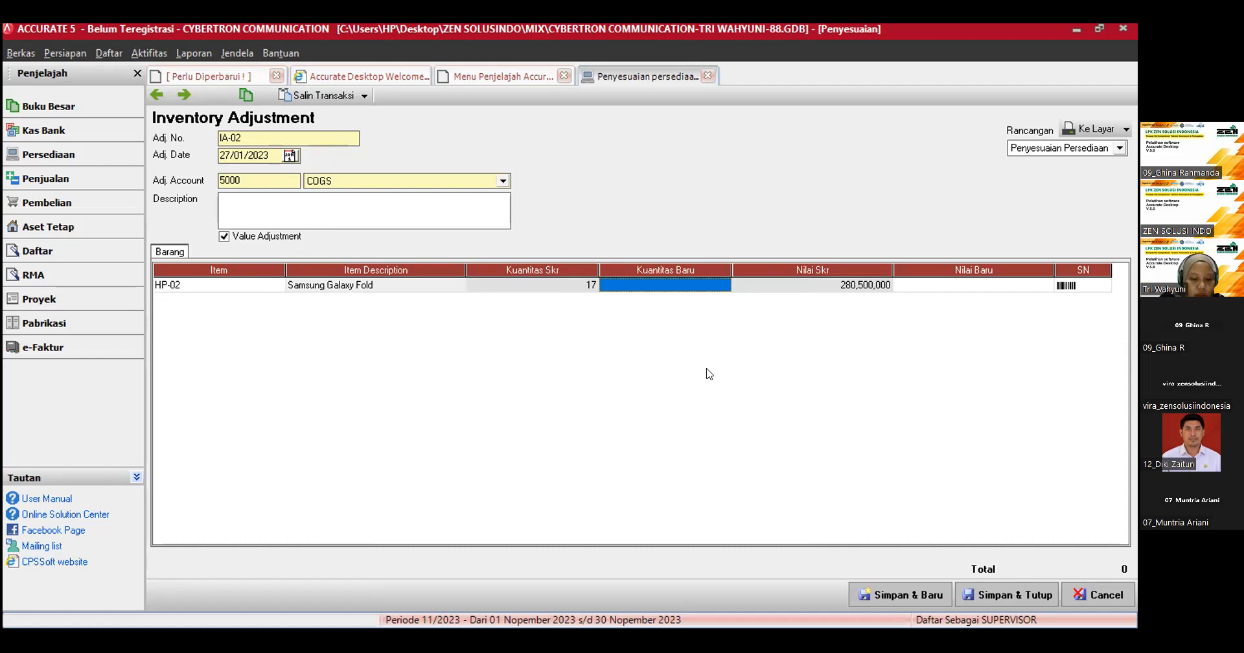
# Step: Set the Samsung Galaxy Fold row's new quantity (Kuantitas Baru) to 19 and its new value (Nilai Baru) to 313,500,000
pyautogui.click(677, 282)
pyautogui.write('19')
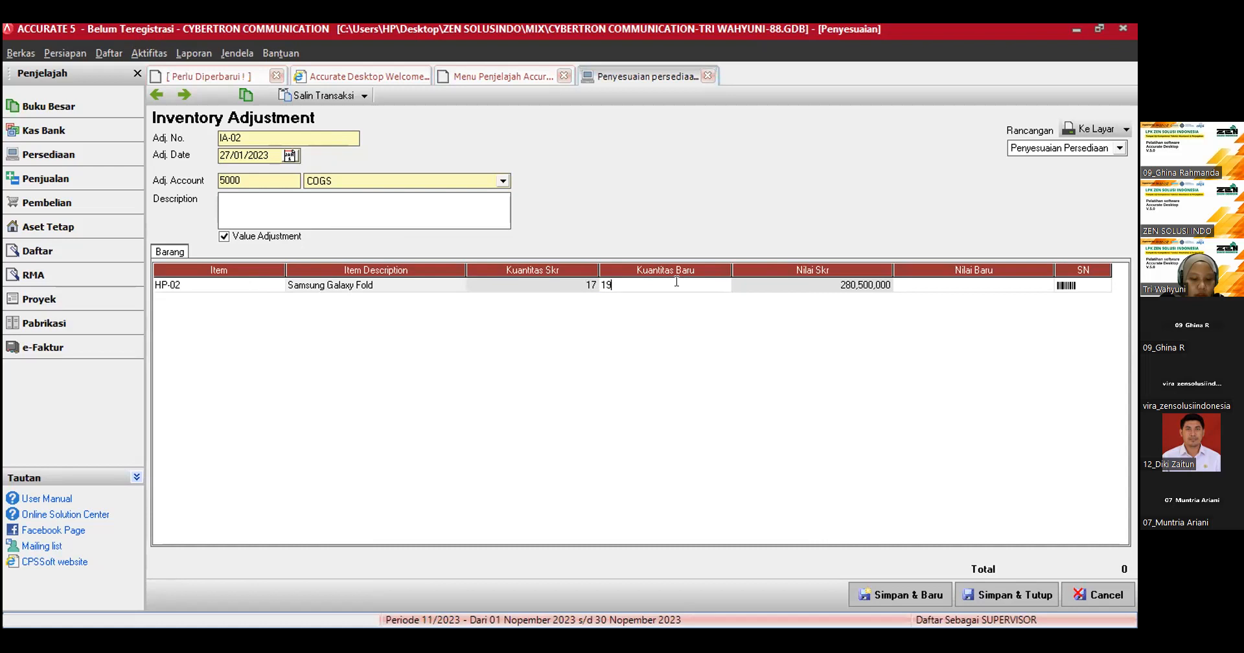
pyautogui.click(928, 284)
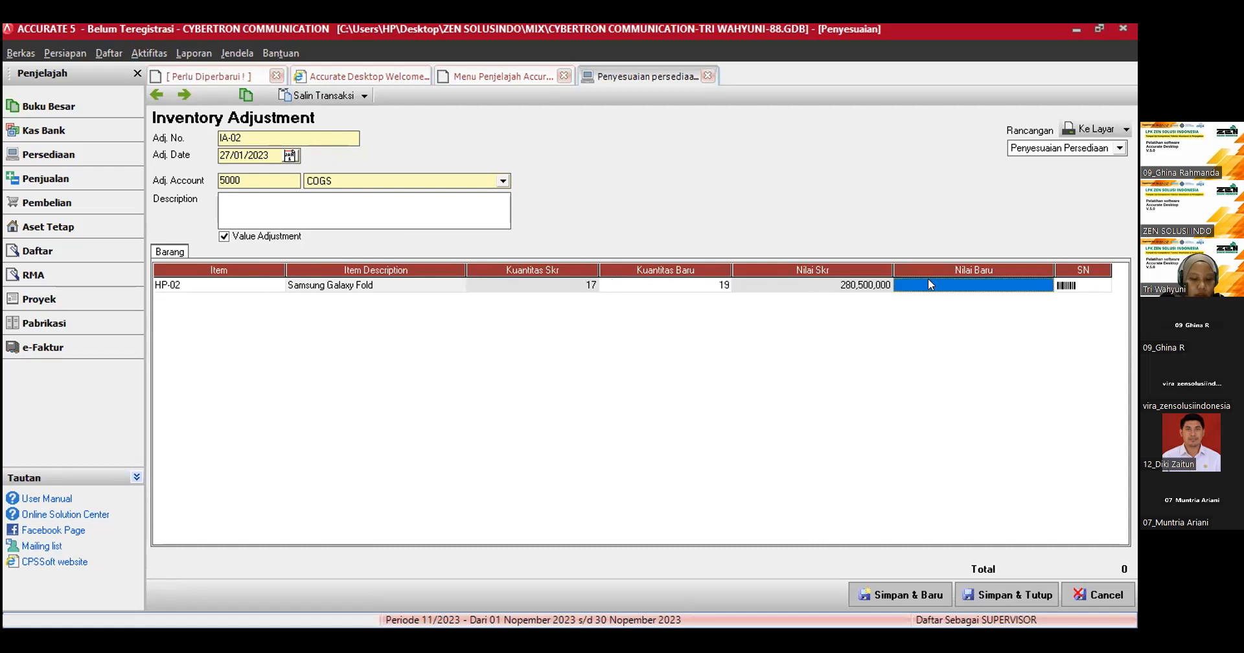
pyautogui.write('313')
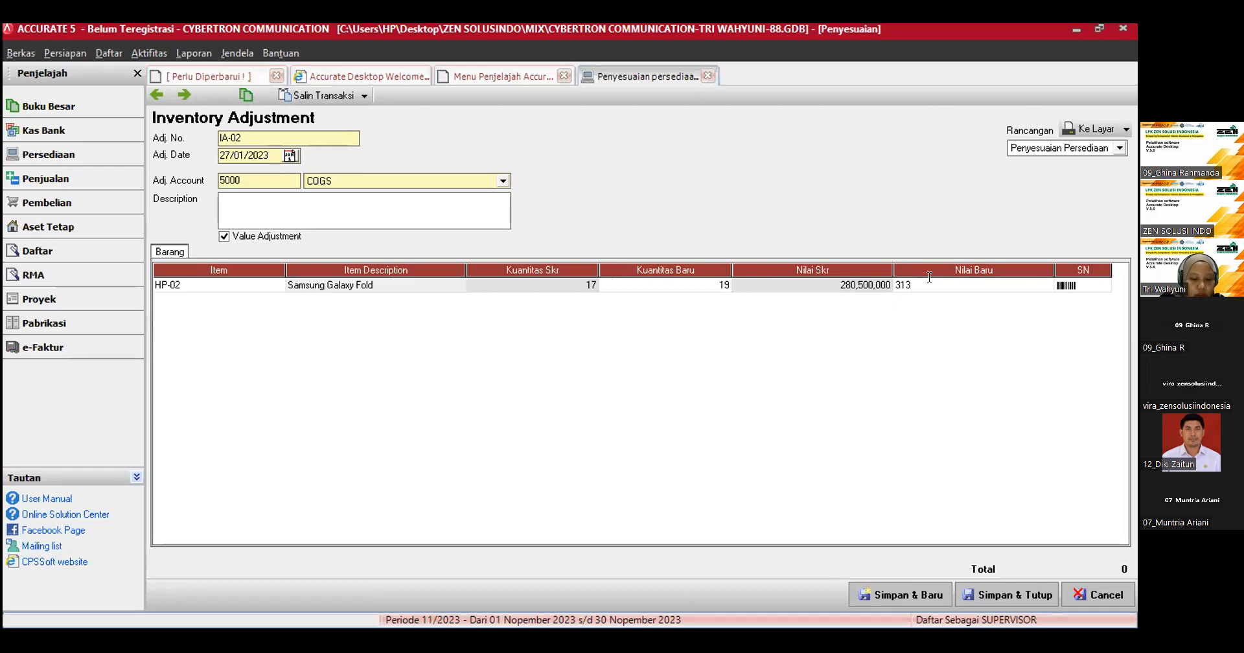
pyautogui.write('500000')
pyautogui.click(728, 286)
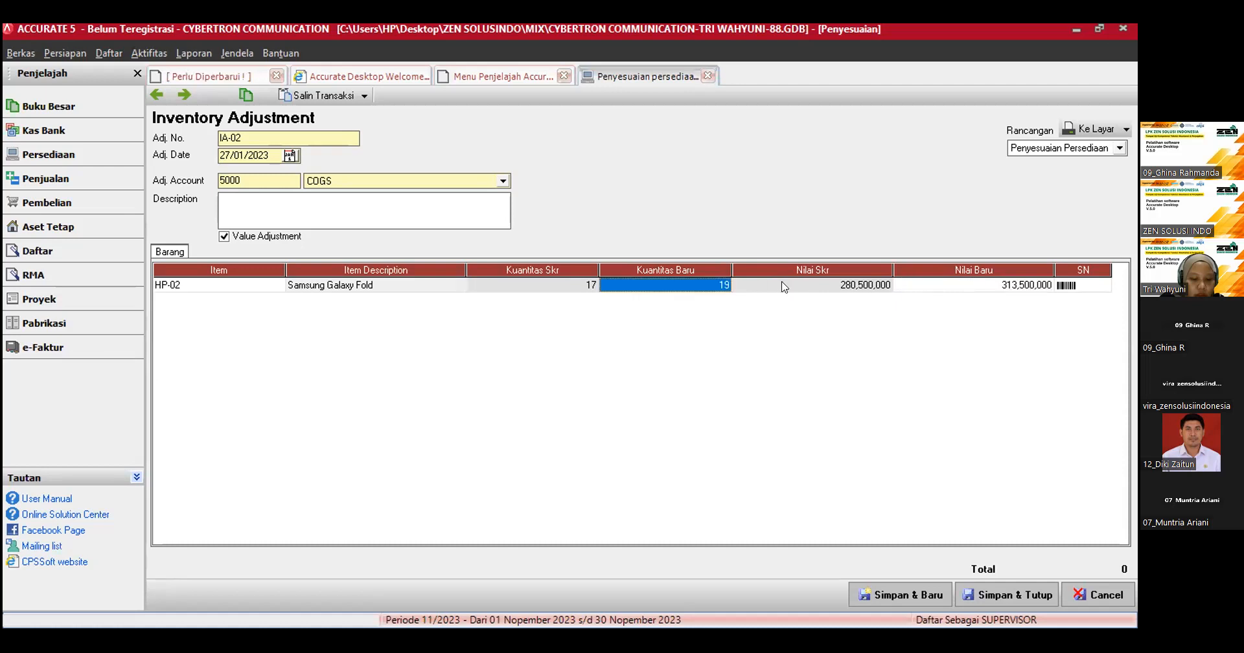
pyautogui.click(784, 286)
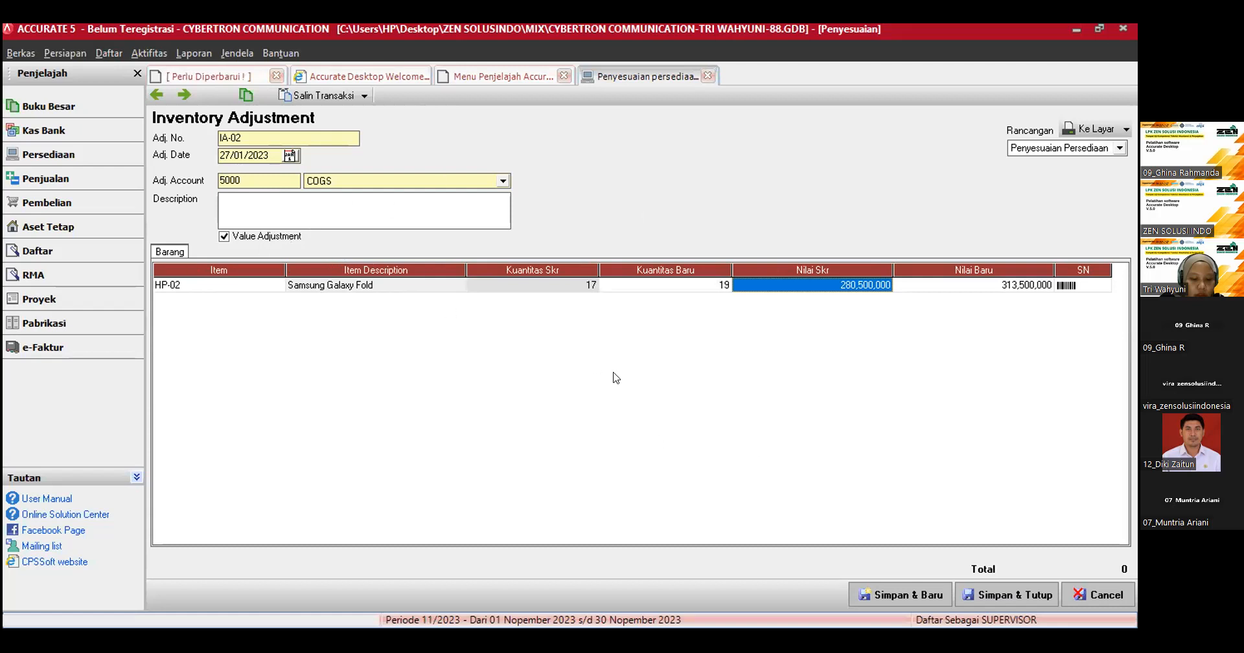
# Step: Save and close inventory adjustment IA-02 and check the current balance in the HP-02 Samsung Galaxy Fold item record
pyautogui.click(1007, 594)
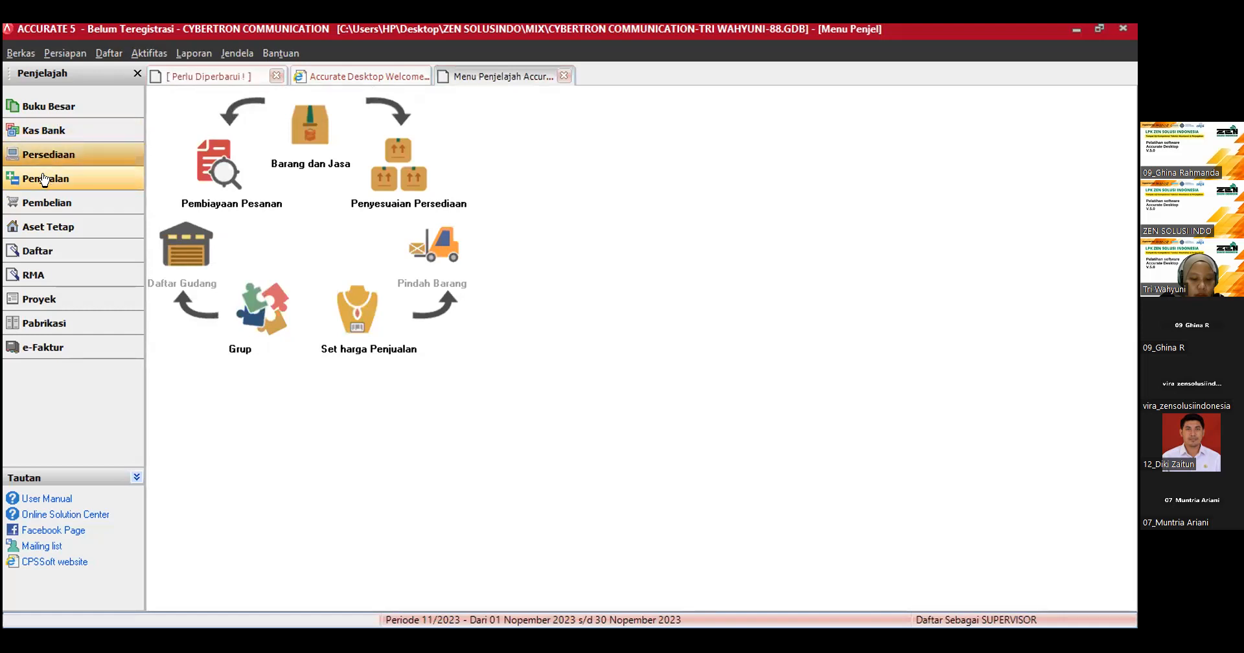
pyautogui.click(299, 146)
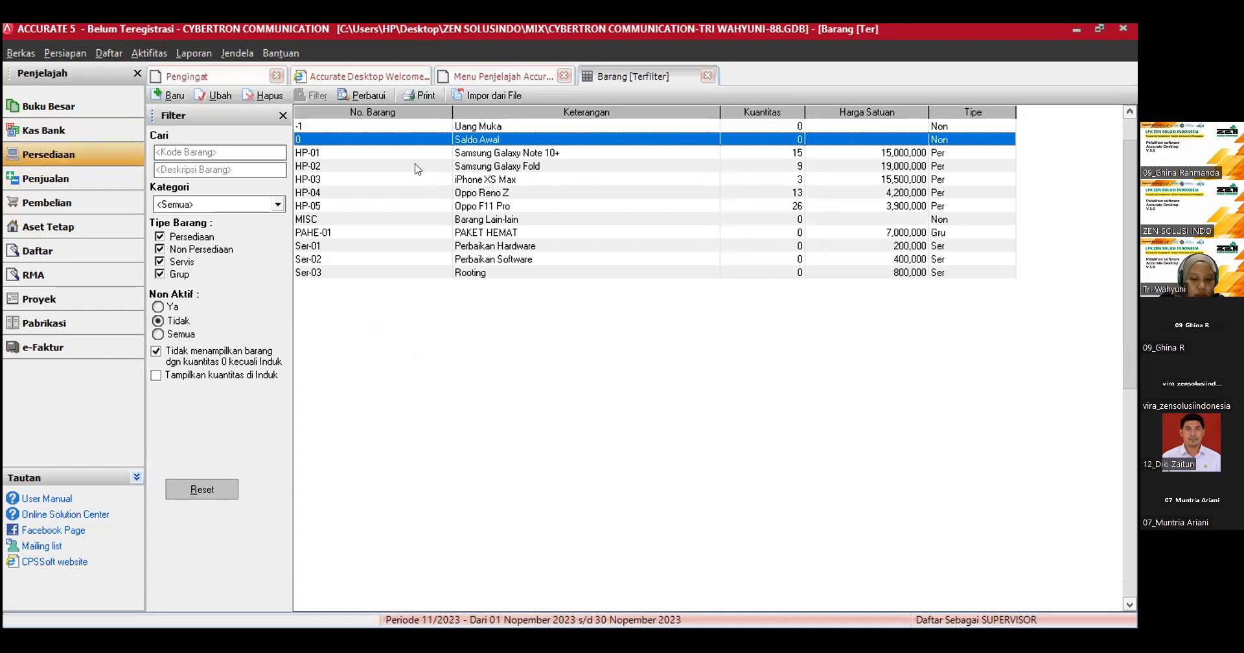
pyautogui.doubleClick(410, 163)
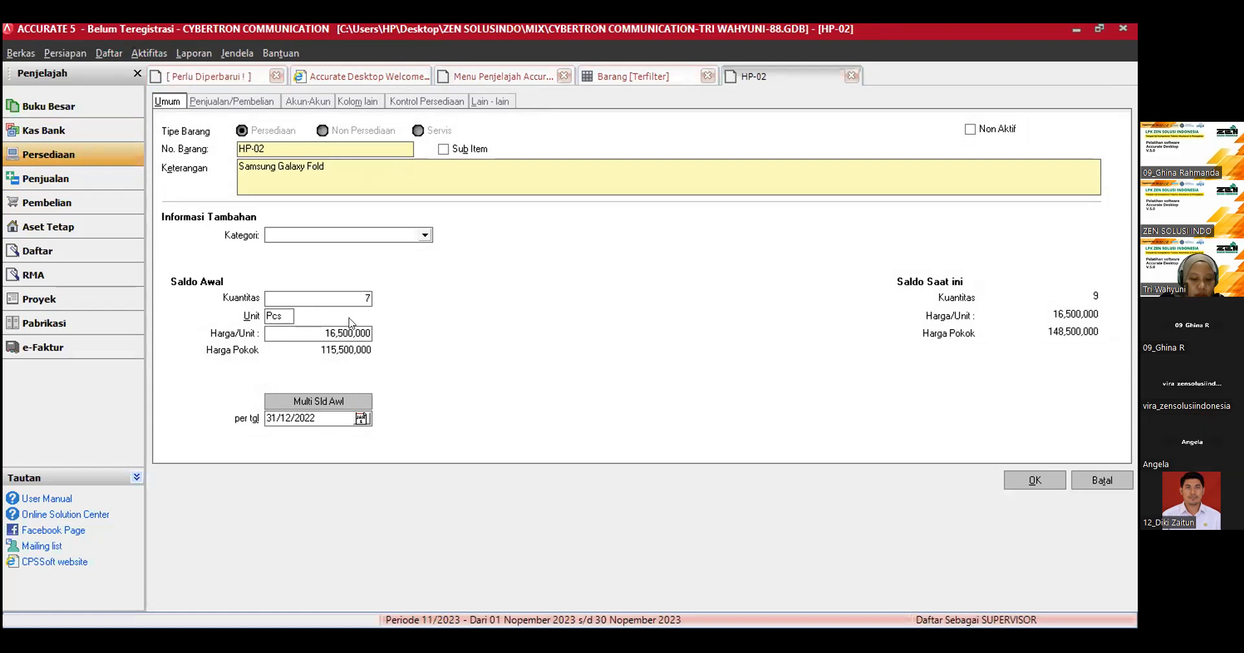
pyautogui.click(851, 79)
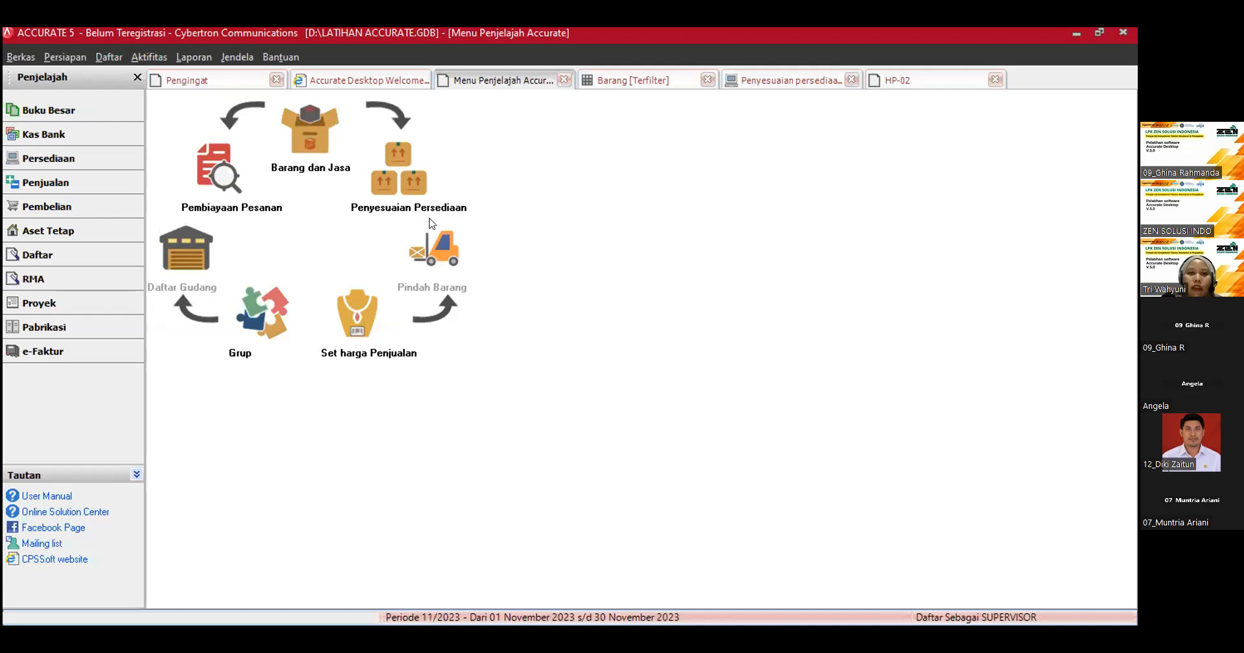
# Step: In the LATIHAN ACCURATE company file, set the HP-02 Samsung Galaxy Fold opening quantity (Saldo Awal) to 17, save it and refresh the item list
pyautogui.click(62, 161)
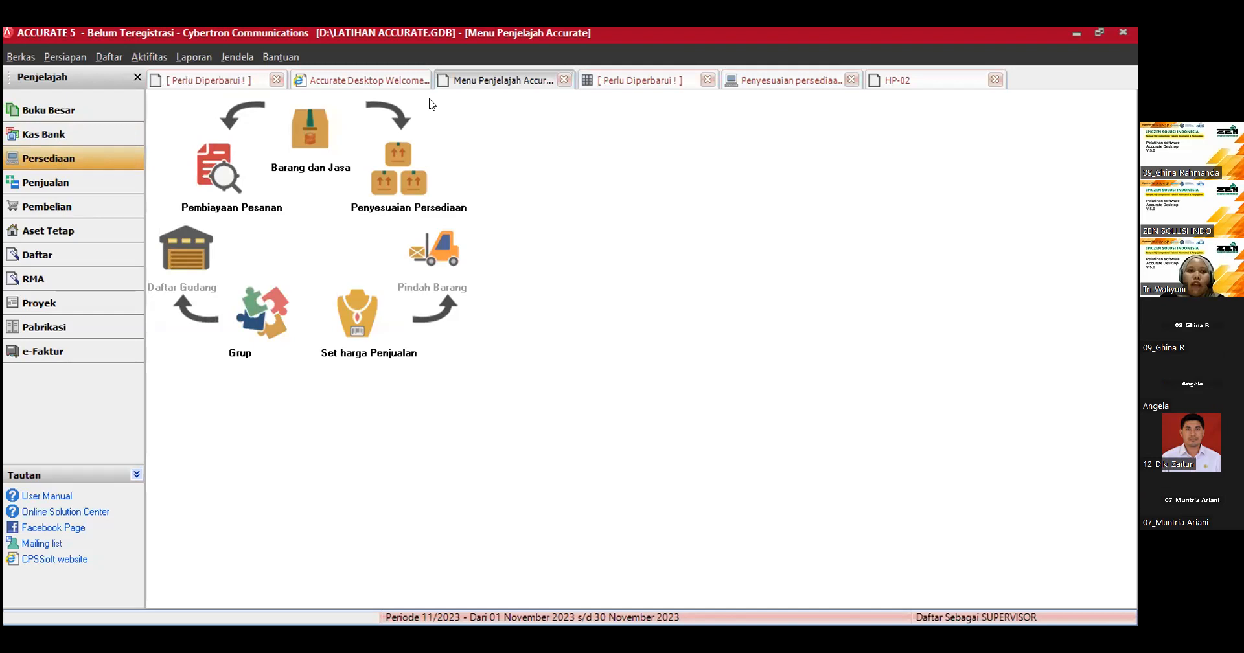
pyautogui.click(654, 82)
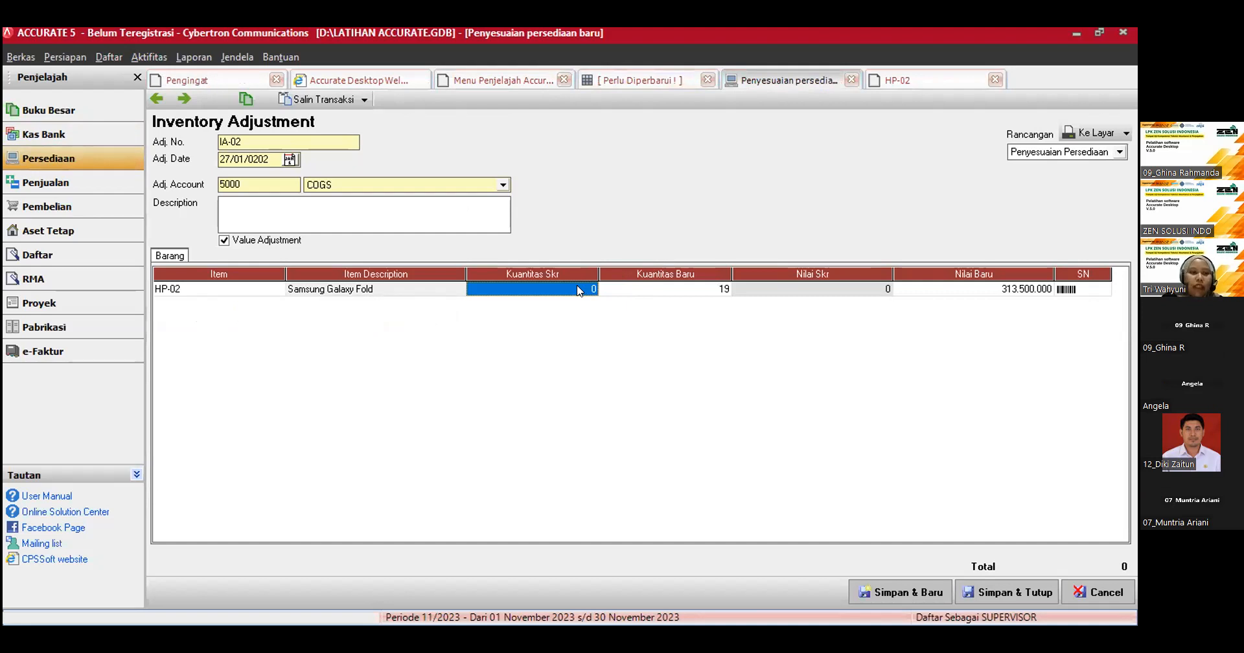
pyautogui.click(83, 159)
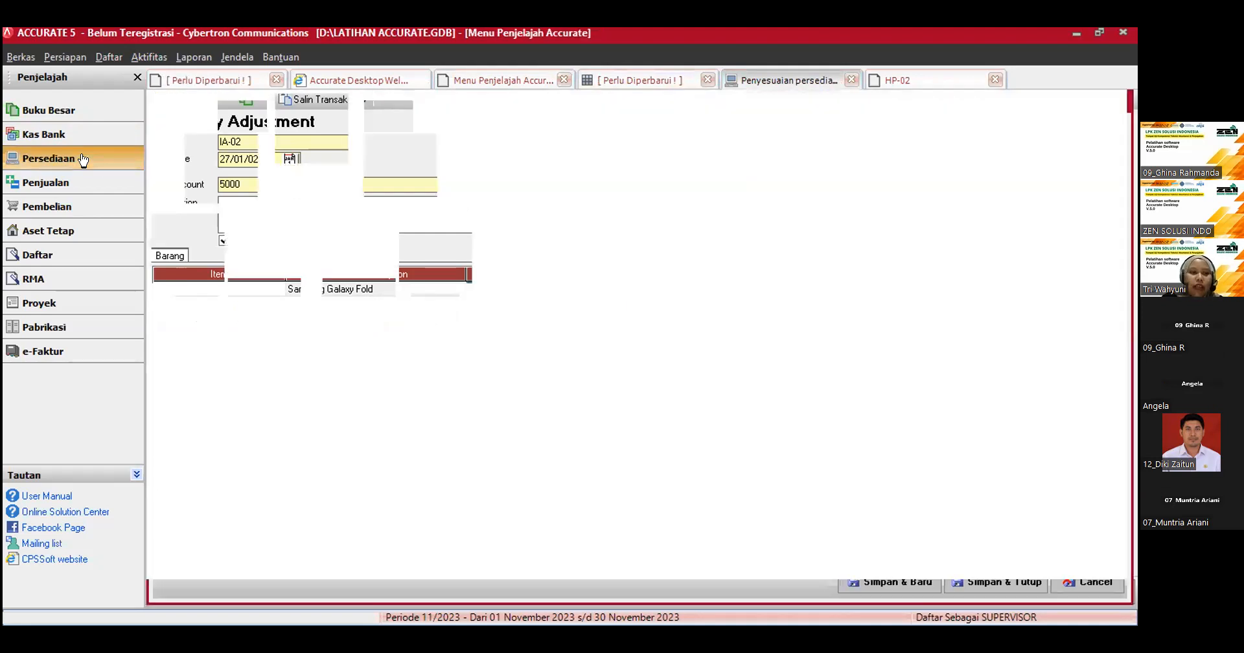
pyautogui.click(287, 127)
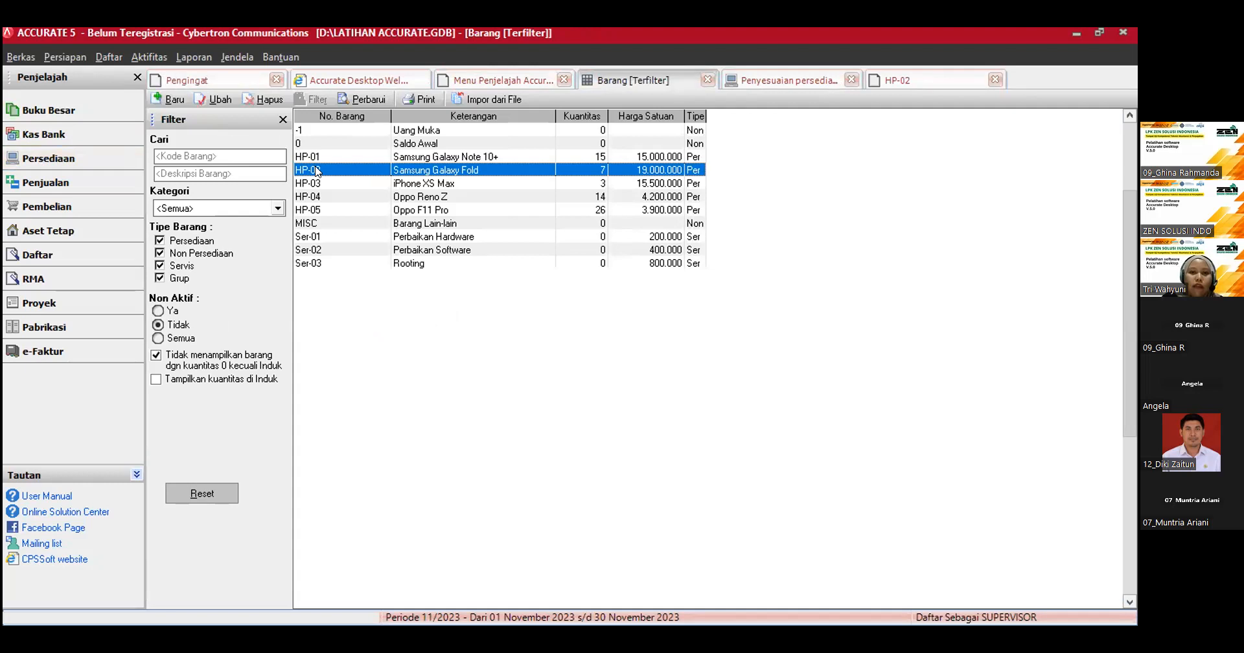
pyautogui.doubleClick(317, 171)
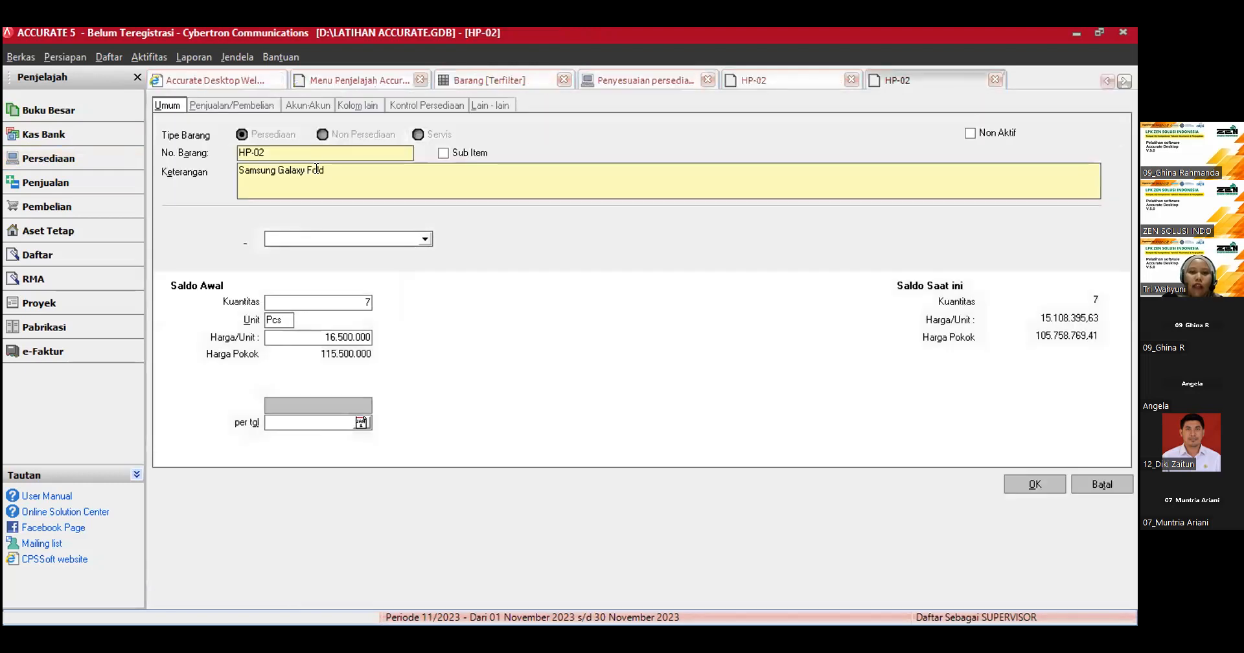
pyautogui.click(356, 301)
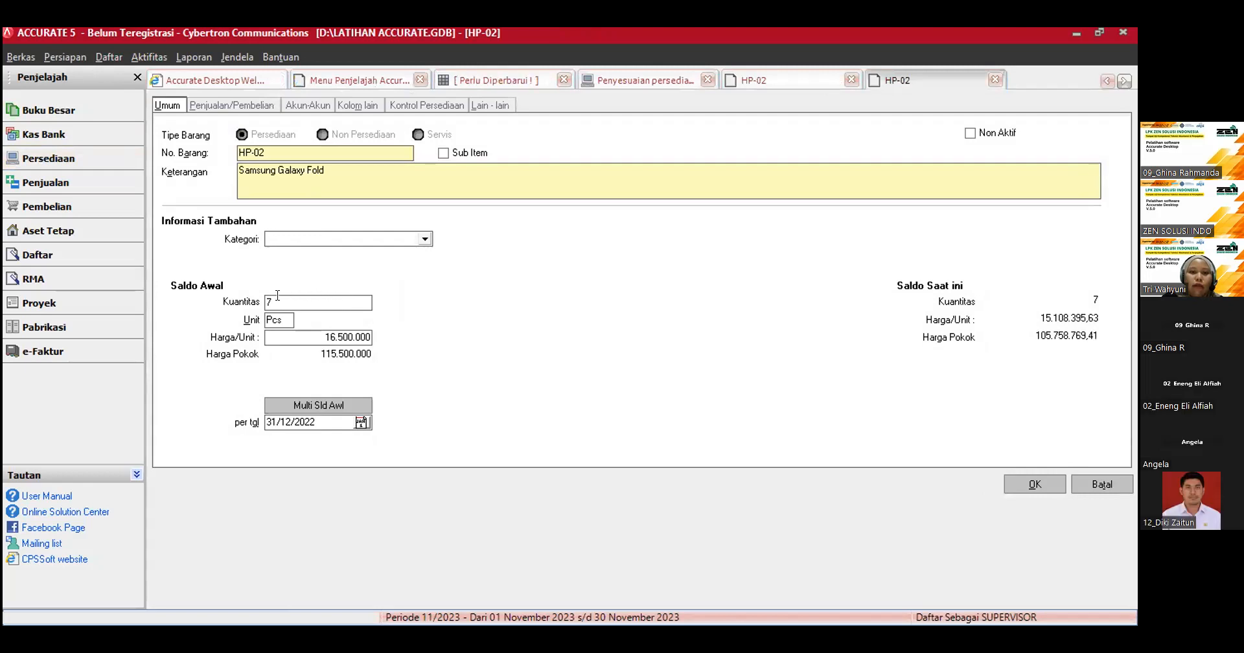
pyautogui.write('1')
pyautogui.press('Tab')
pyautogui.press('Tab')
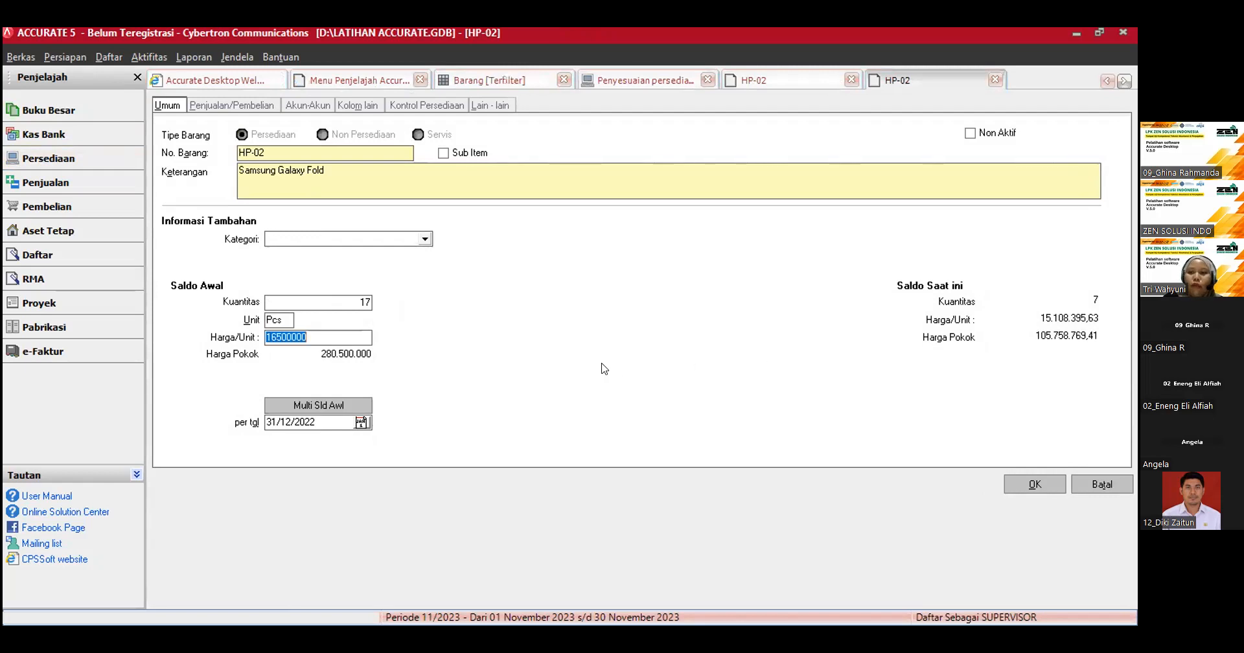
pyautogui.press('Tab')
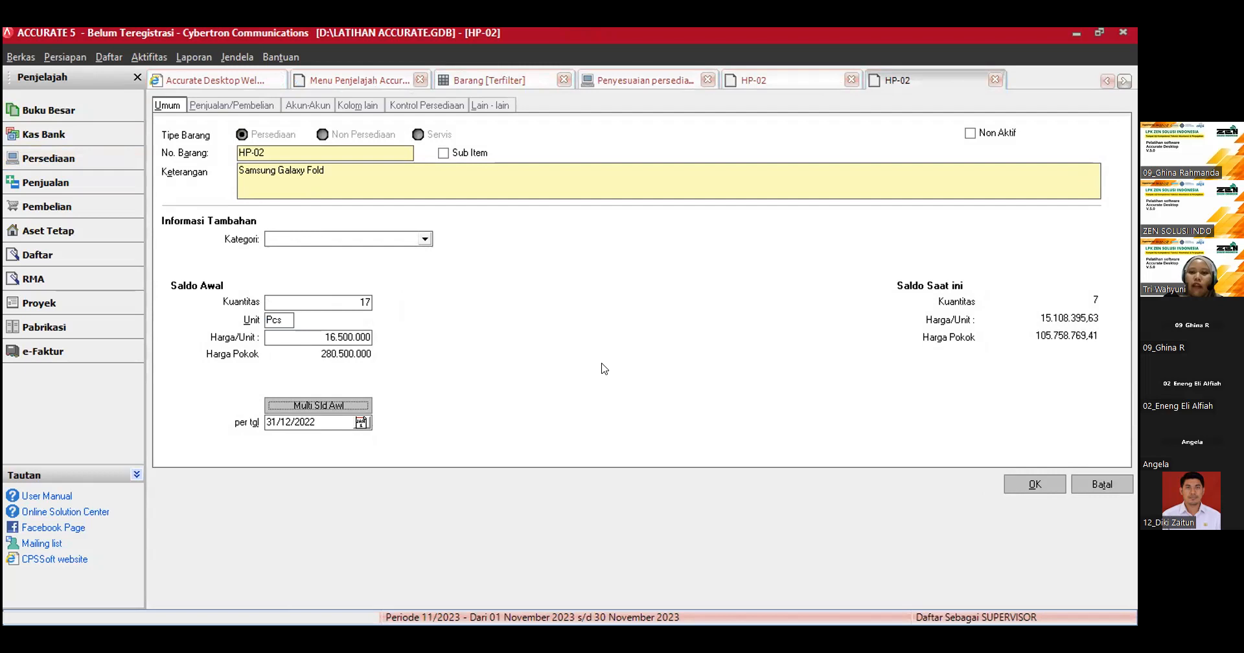
pyautogui.click(1035, 485)
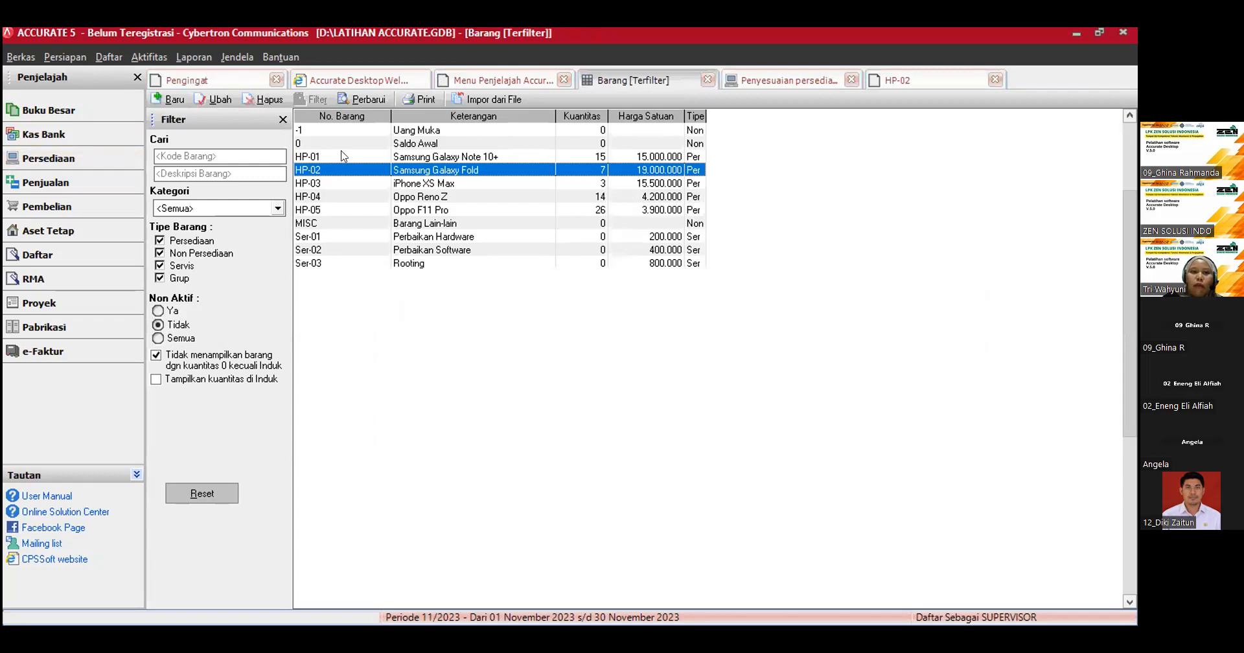
pyautogui.click(369, 99)
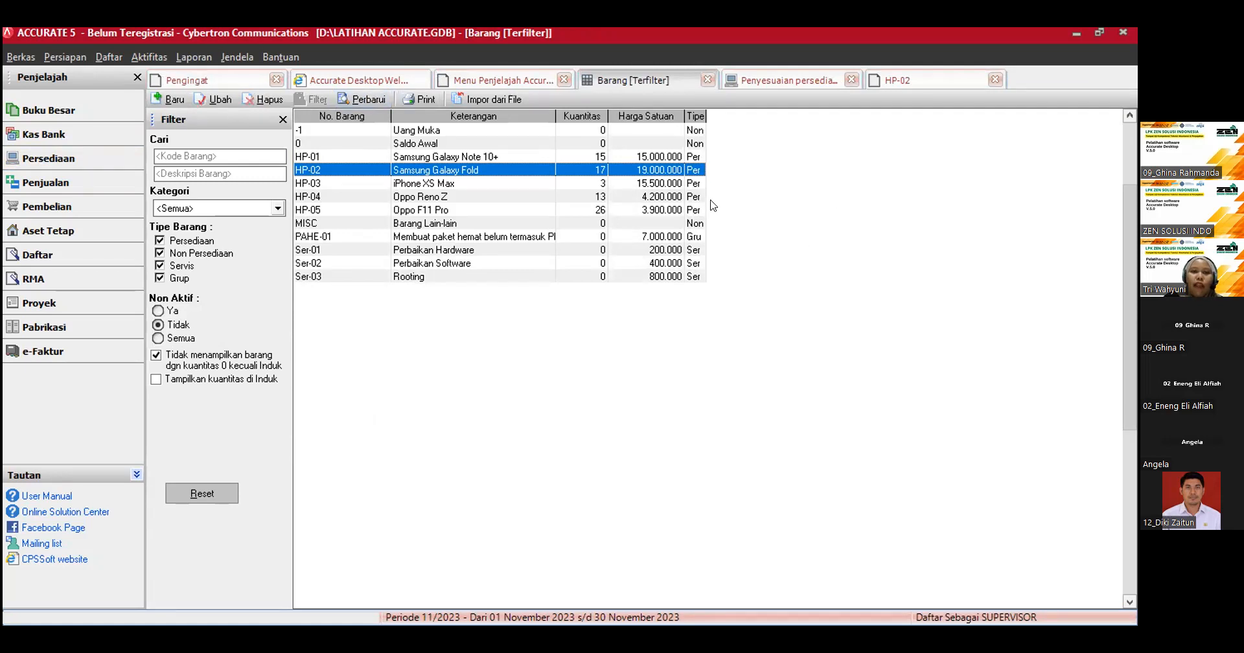
# Step: Discard the open inventory adjustment IA-02 and start a new inventory adjustment (Penyesuaian Persediaan)
pyautogui.click(767, 79)
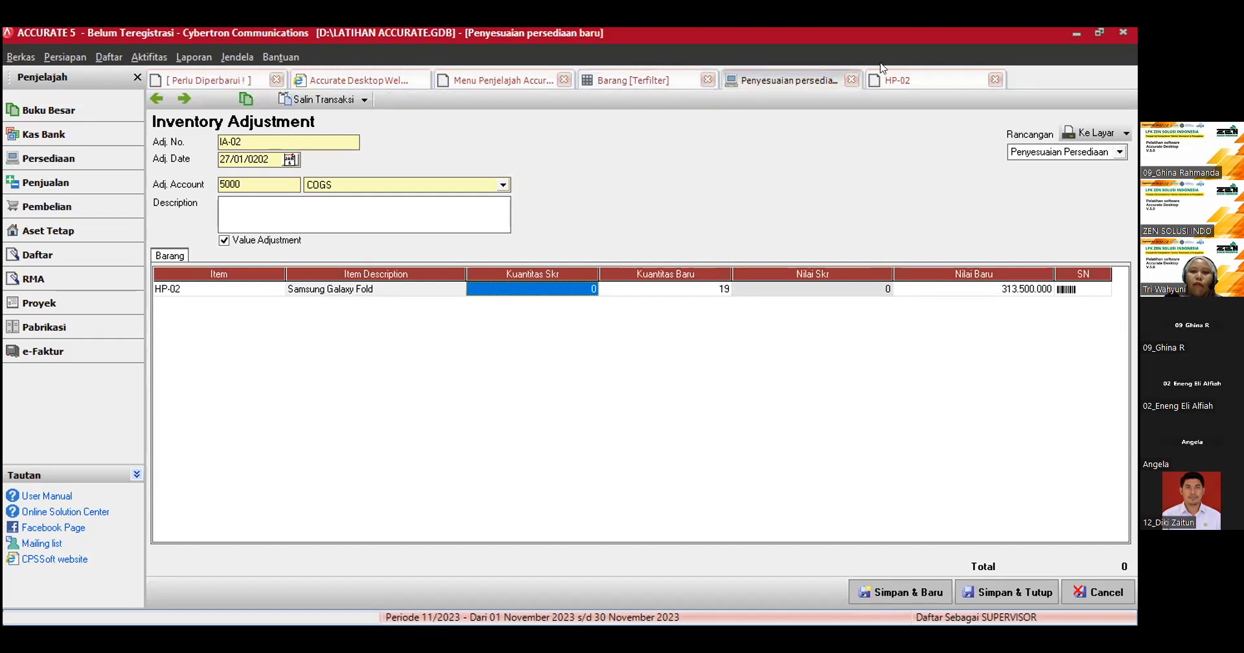
pyautogui.click(845, 82)
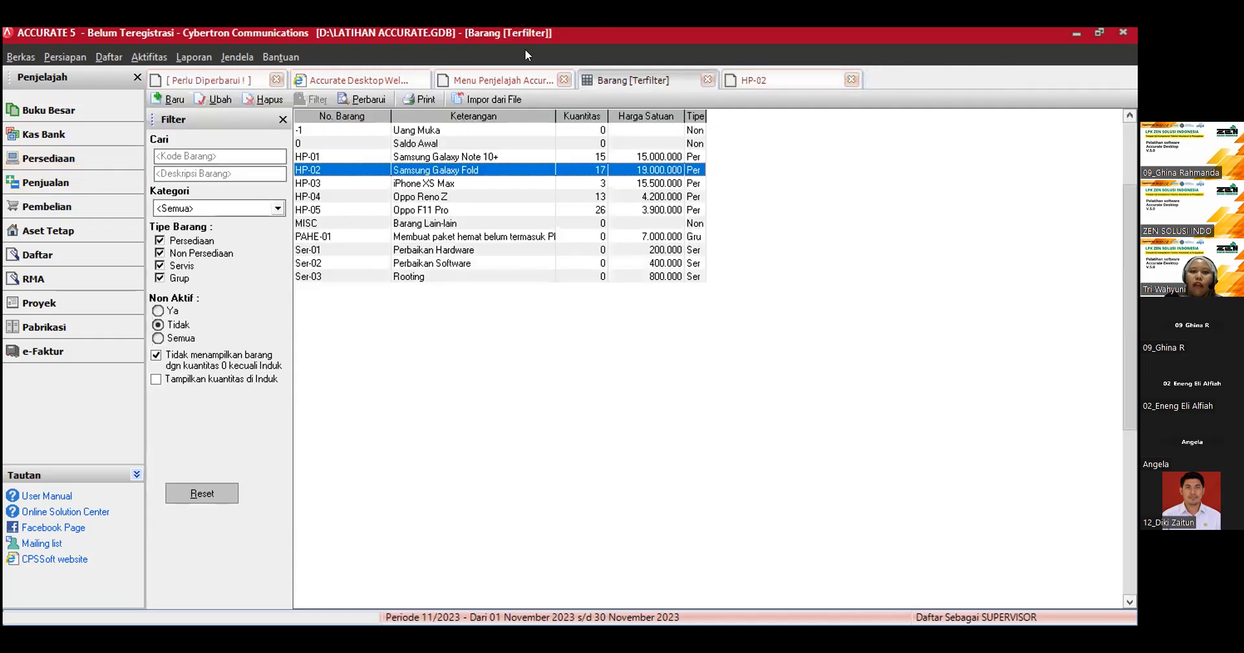
pyautogui.click(62, 163)
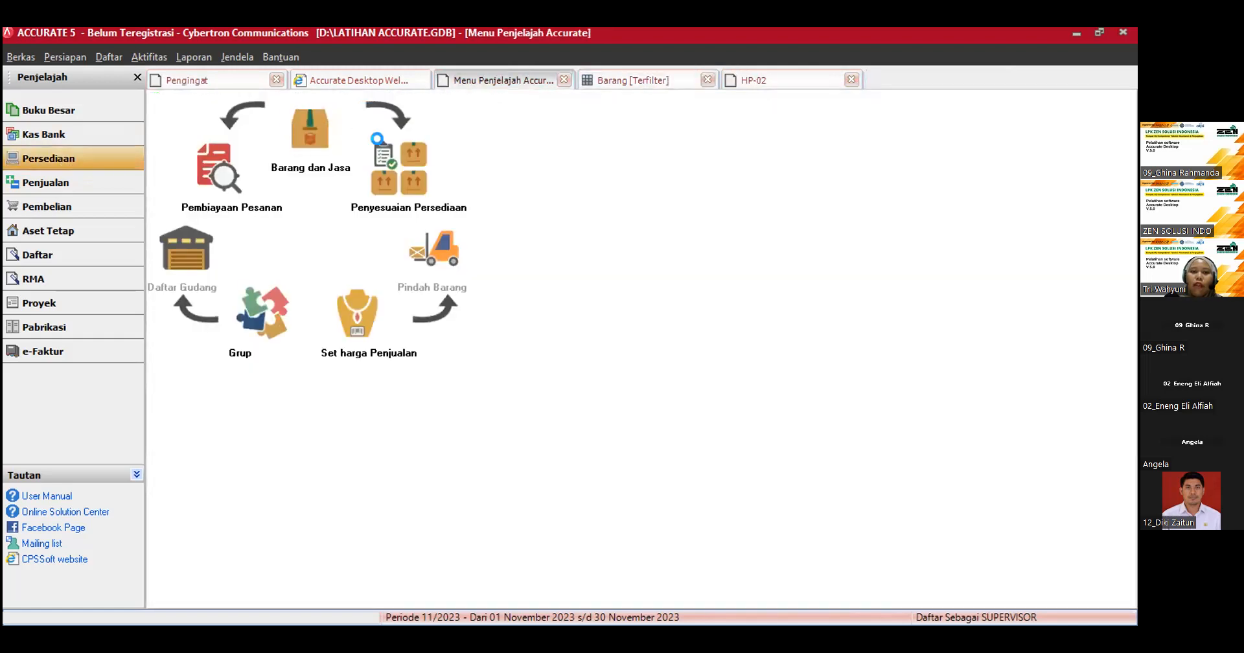
pyautogui.click(384, 147)
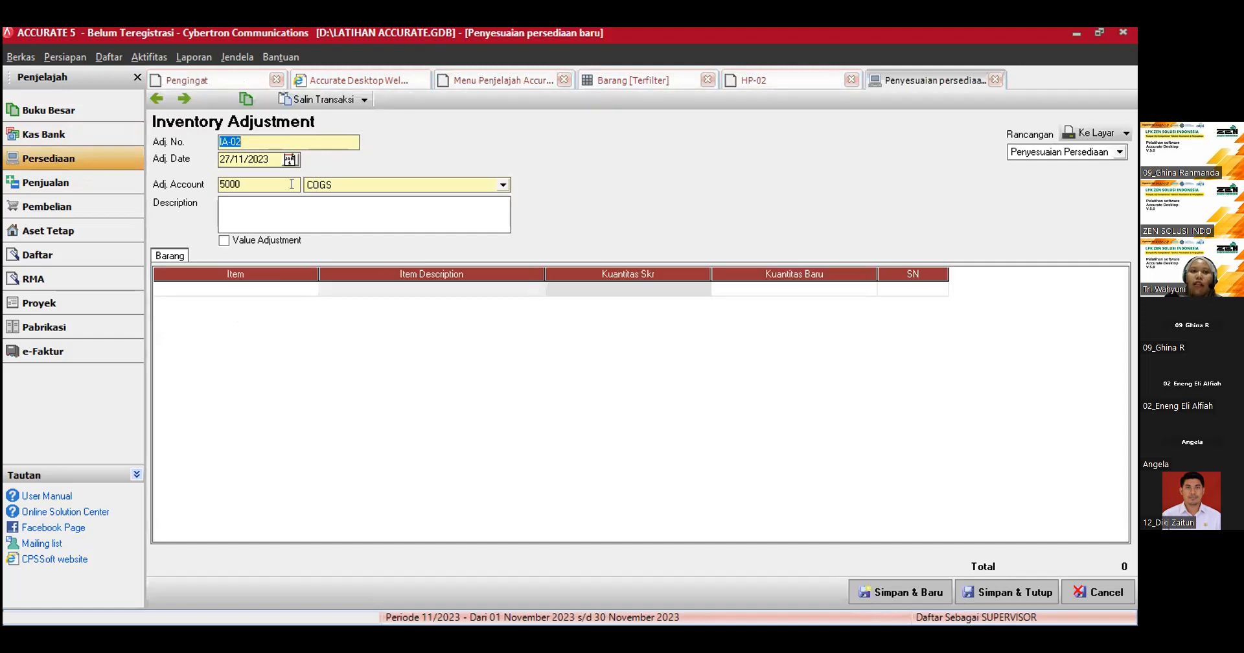
# Step: Add item HP-02 Samsung Galaxy Fold to the inventory adjustment and try to enable Value Adjustment
pyautogui.click(302, 288)
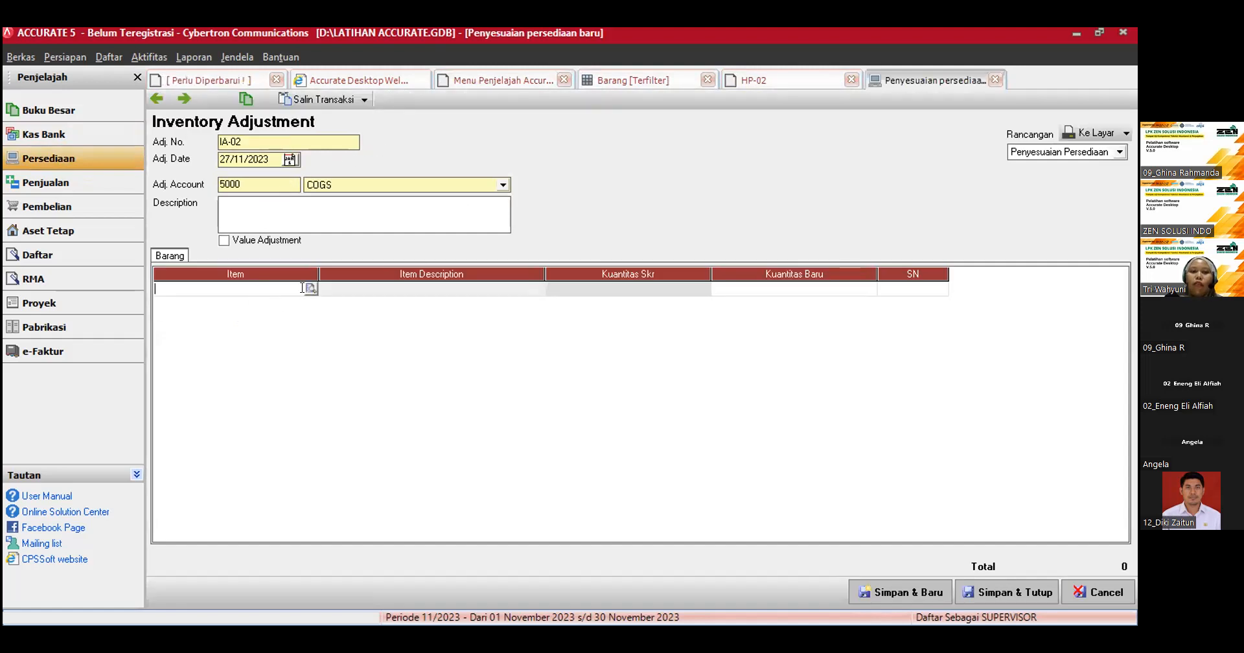
pyautogui.click(311, 289)
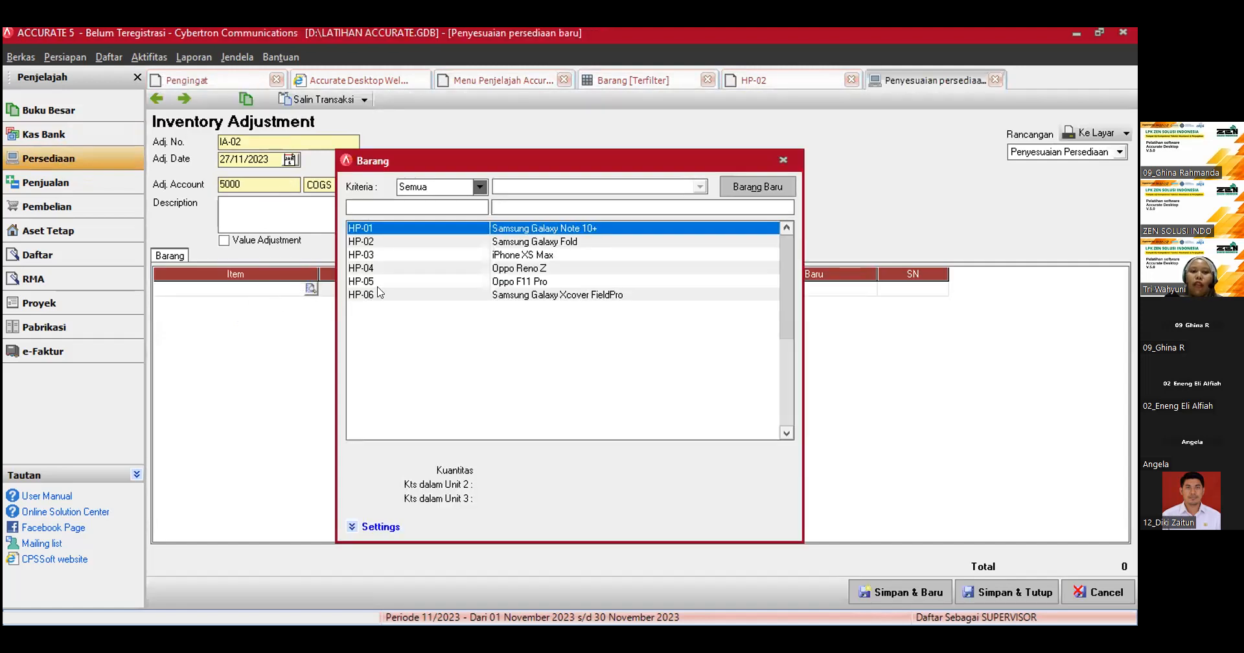
pyautogui.doubleClick(528, 243)
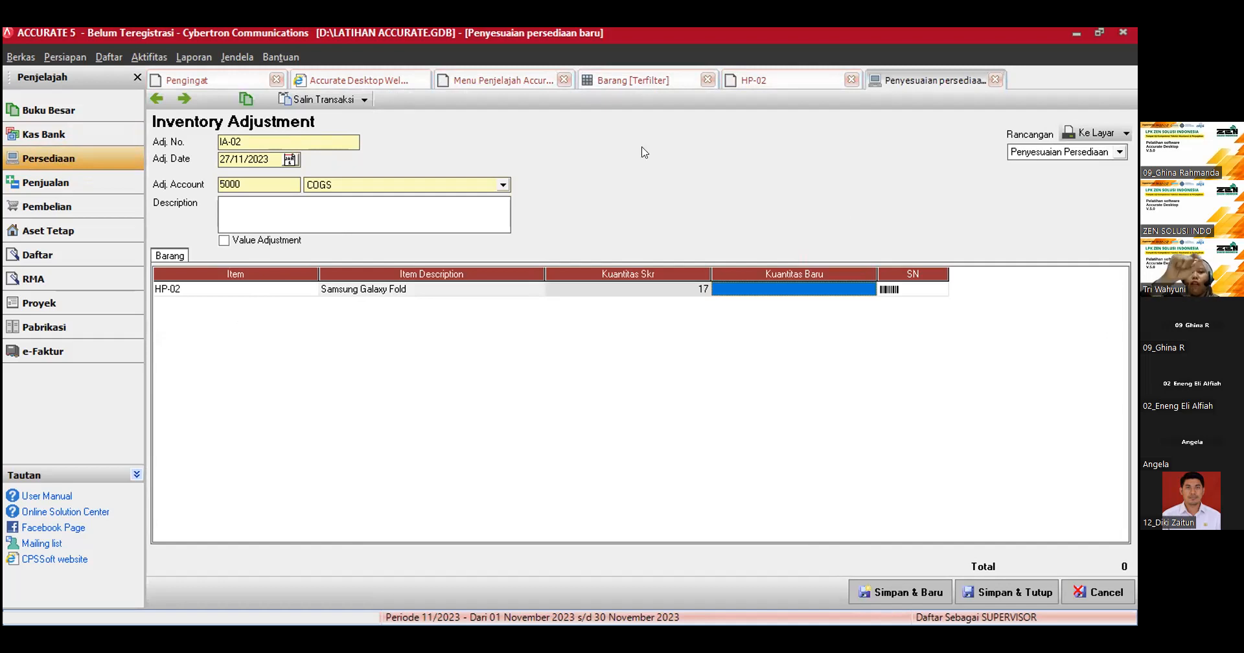
pyautogui.click(225, 245)
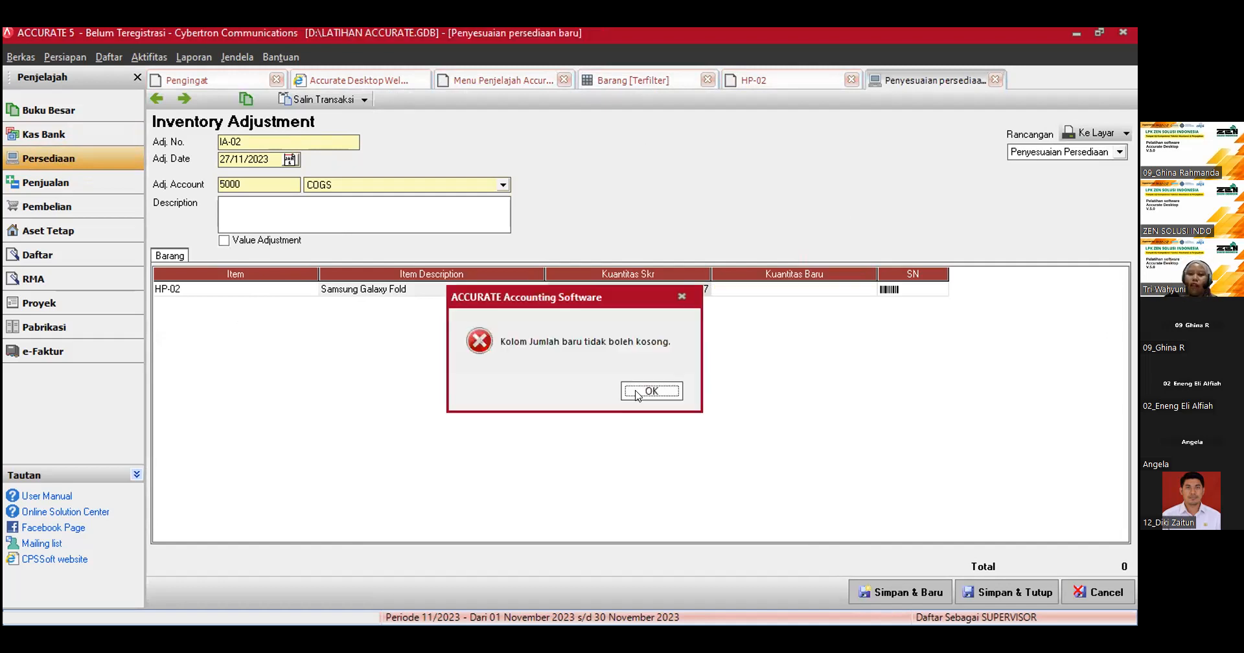
pyautogui.click(637, 389)
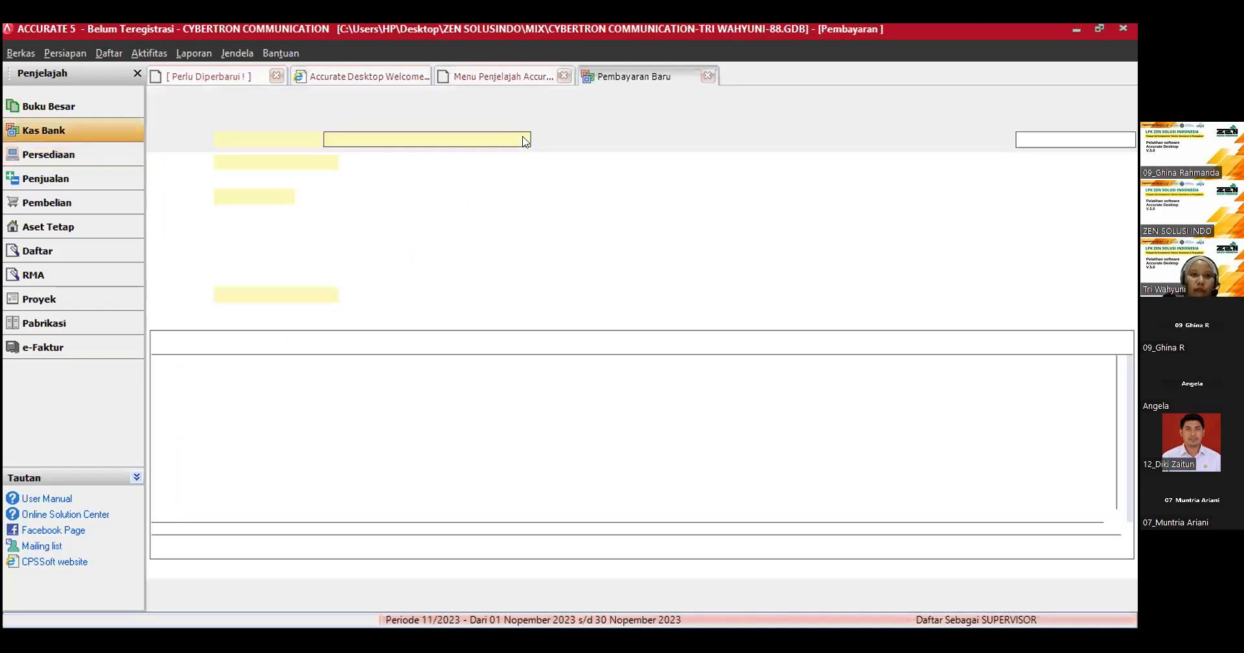
# Step: Set the new Other Payment to be paid from the Bank account with cheque number 04-CBD/23
pyautogui.click(523, 140)
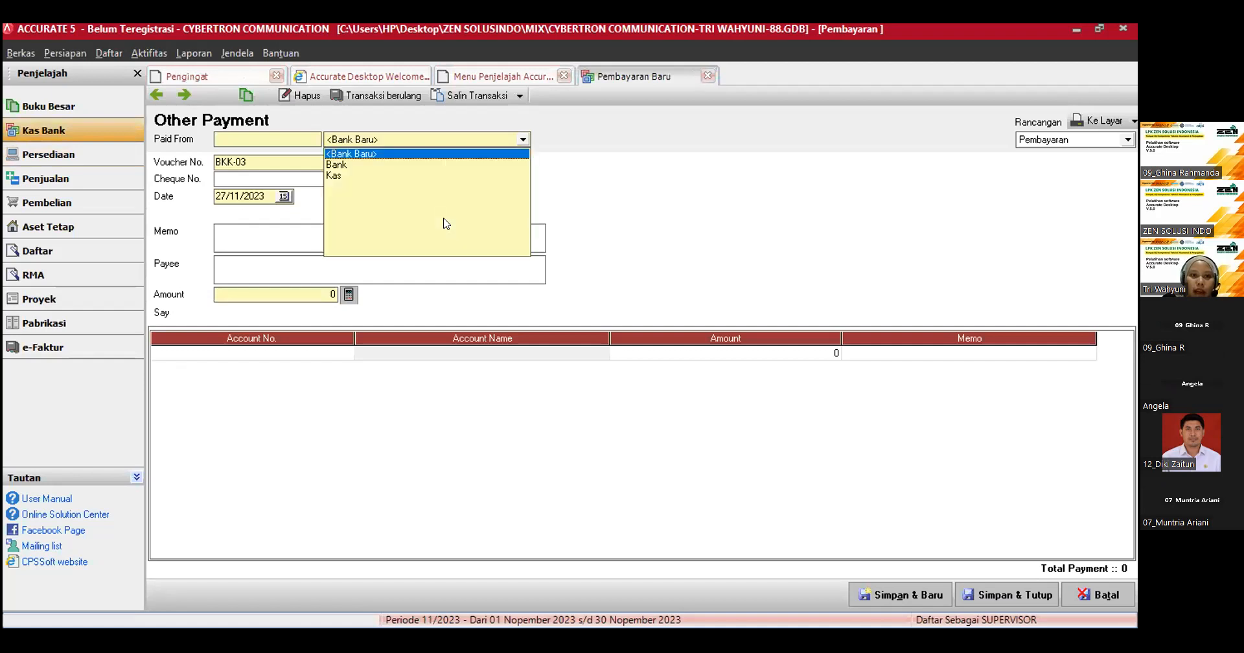
pyautogui.click(402, 164)
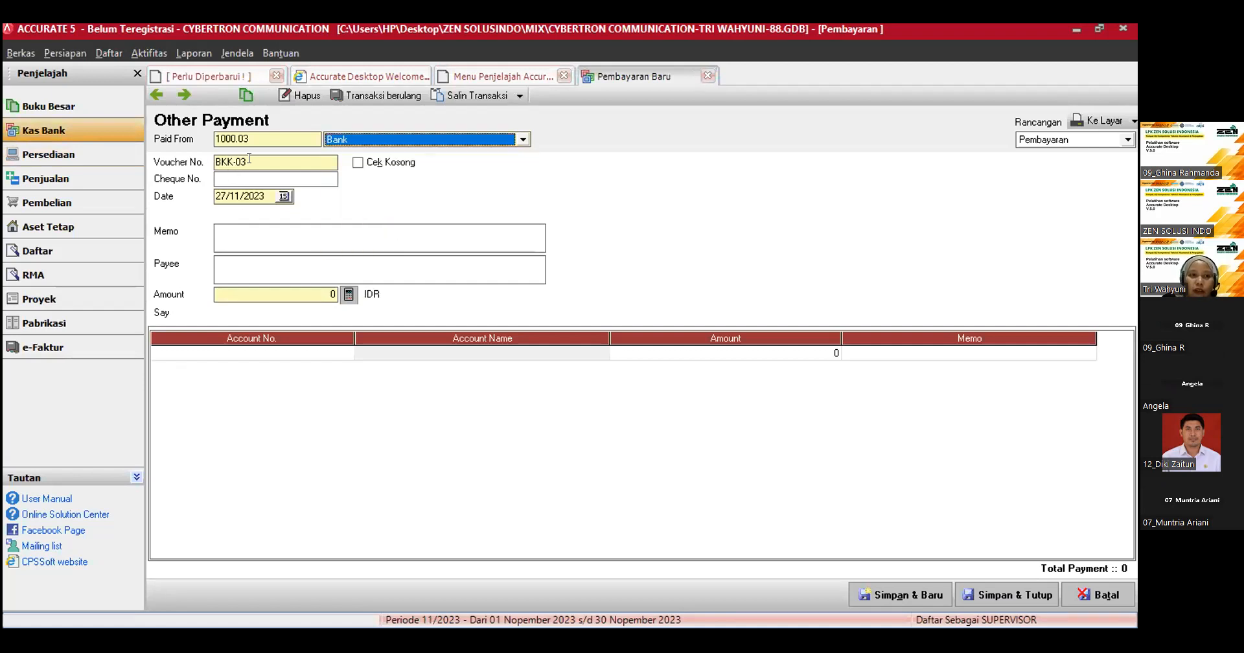
pyautogui.click(237, 179)
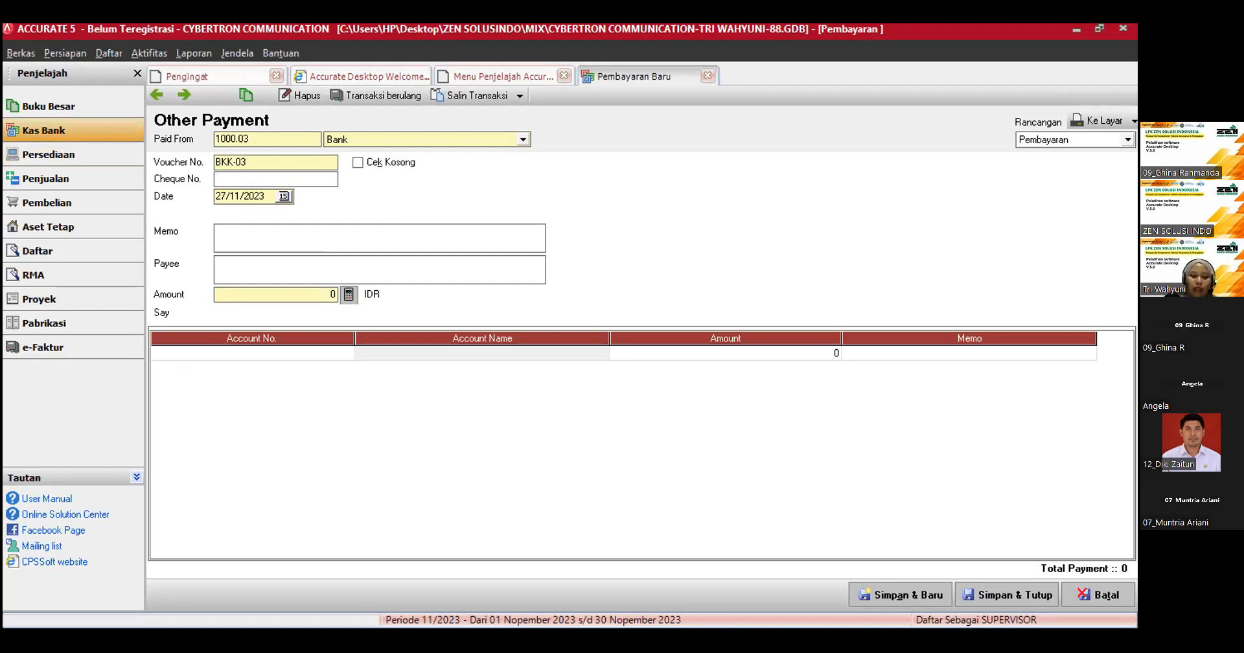
pyautogui.write('04-CBD')
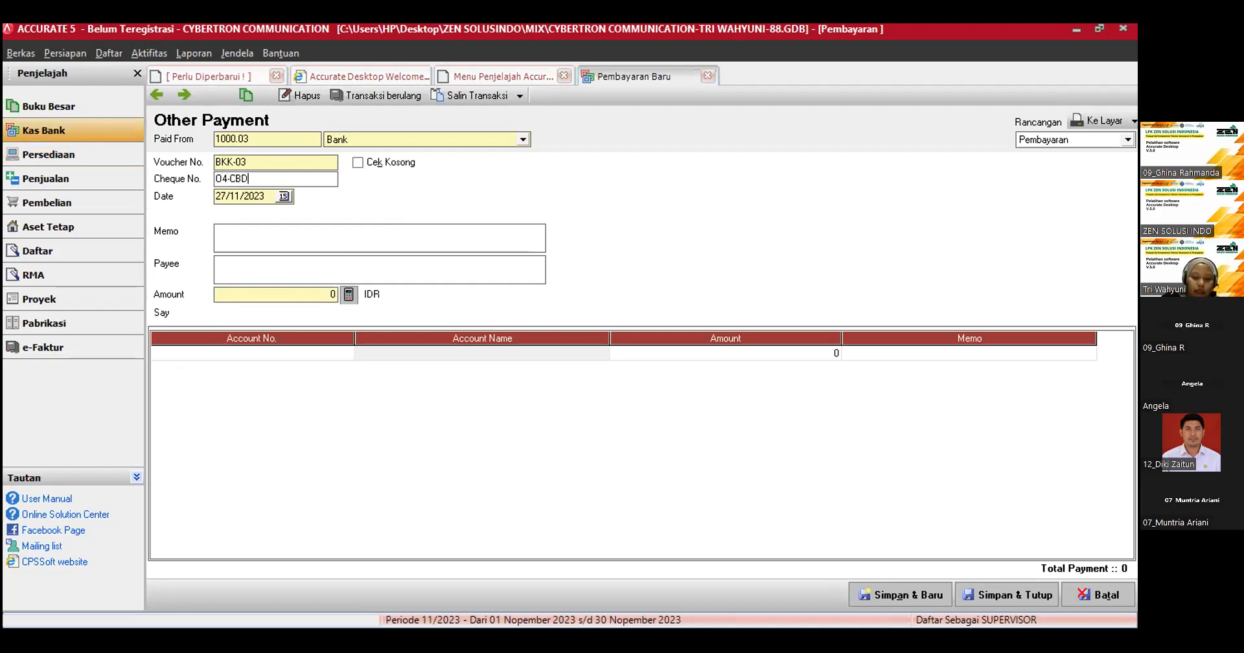
pyautogui.write('/23')
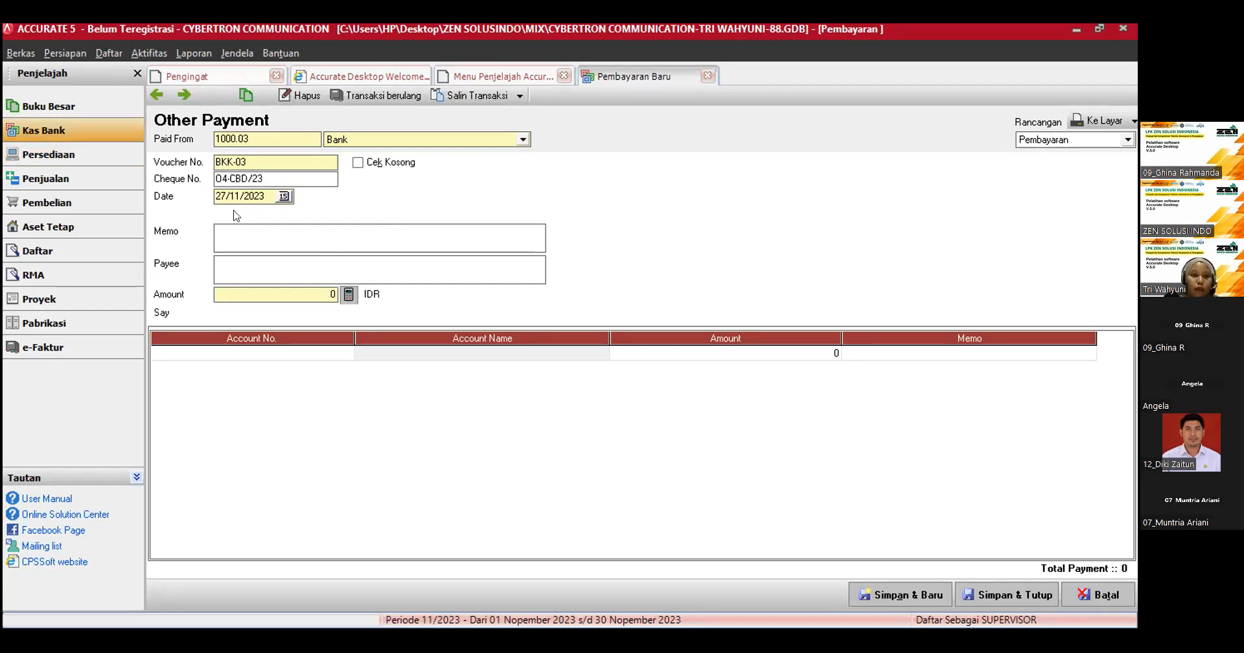
# Step: Set the payment date to 31/01/2023
pyautogui.press('Tab')
pyautogui.click(284, 197)
pyautogui.click(215, 214)
pyautogui.click(219, 229)
pyautogui.click(174, 285)
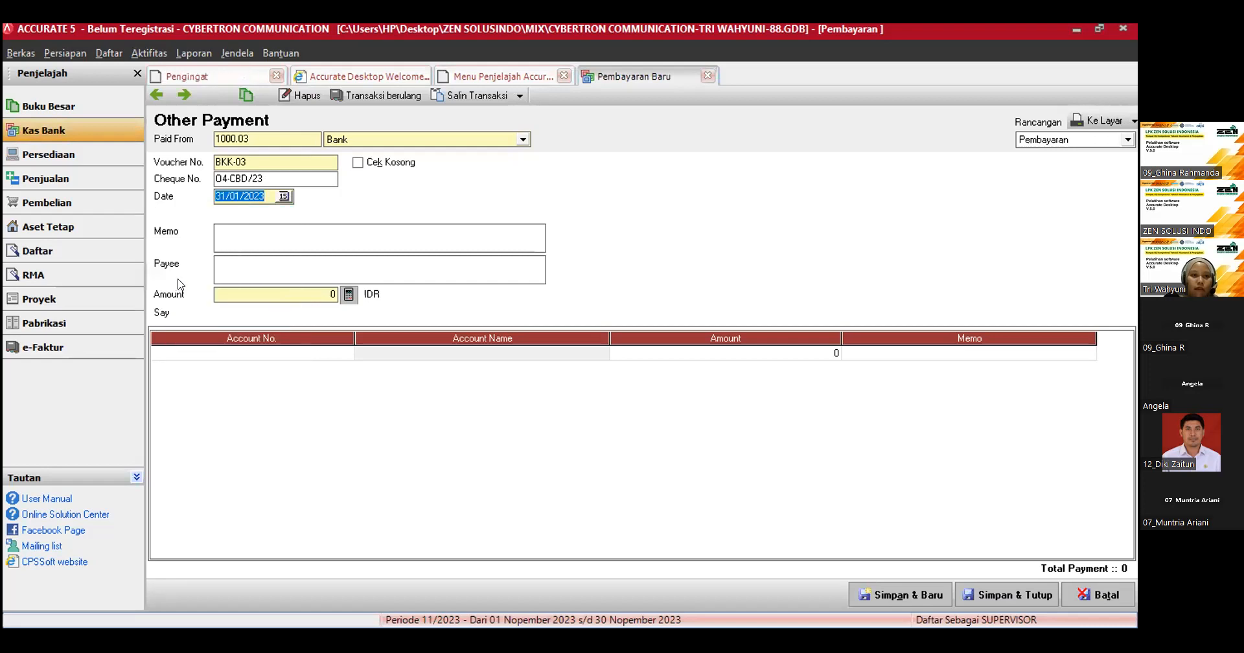
# Step: Enter the payment memo "pembayaran listrik Rp. 3.600.000 dan air Rp. 1.400.000"
pyautogui.click(261, 235)
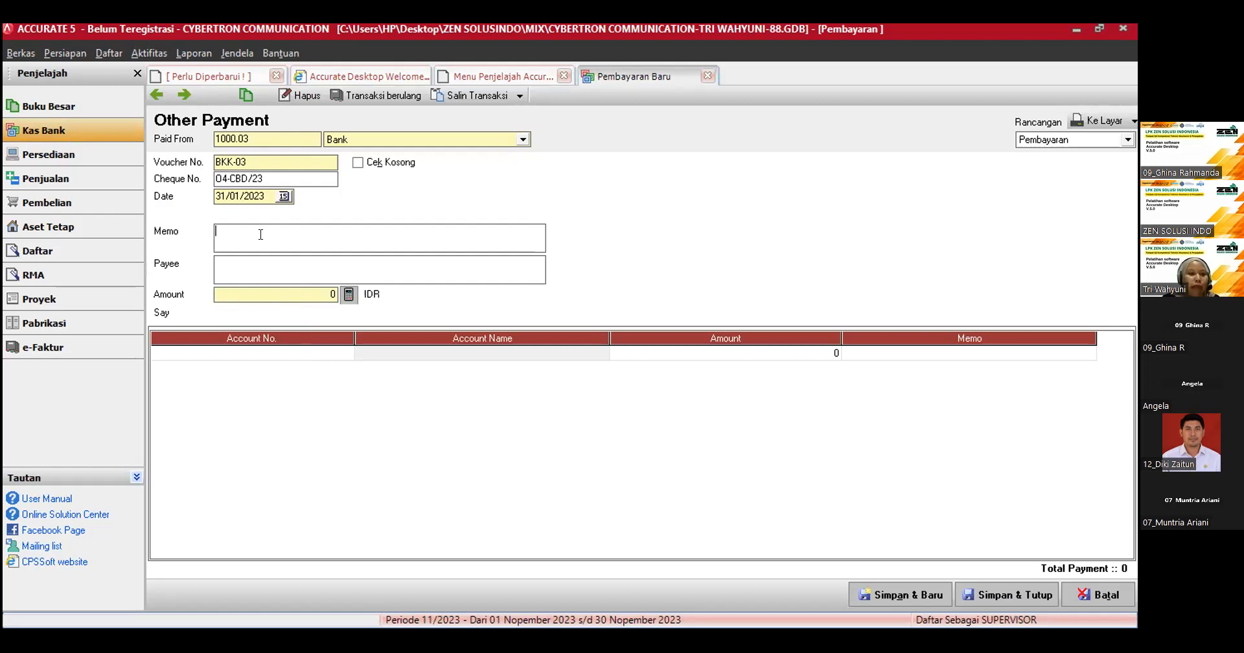
pyautogui.write('p')
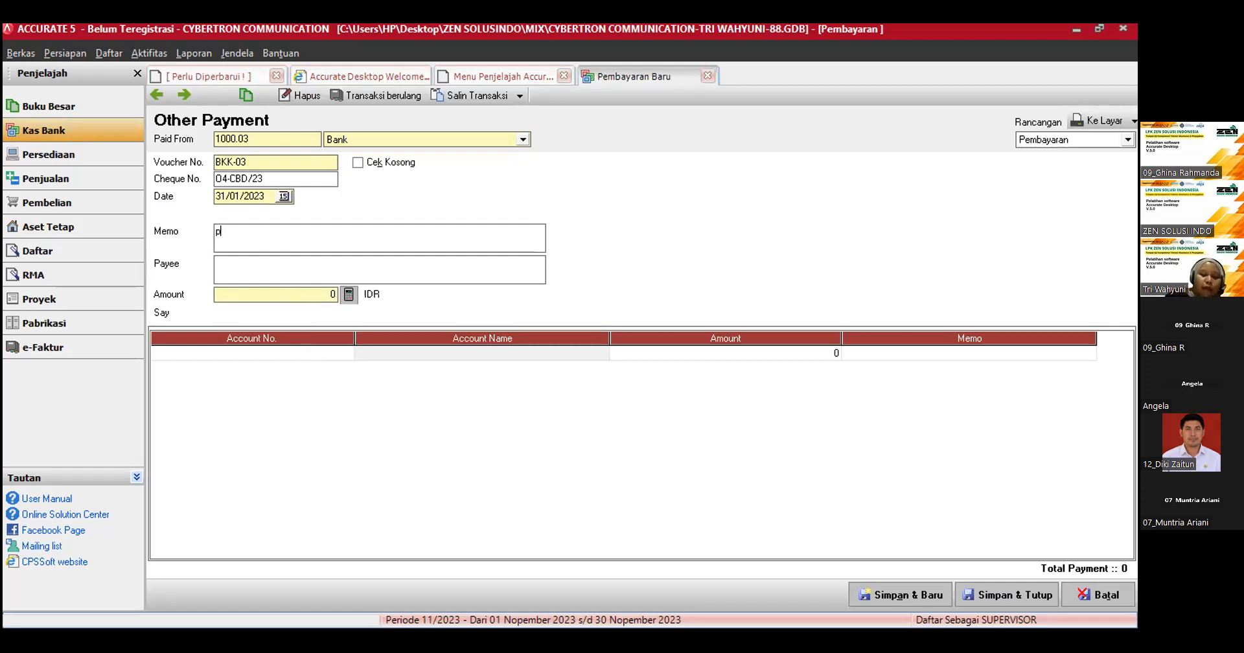
pyautogui.write('embayaran listrik')
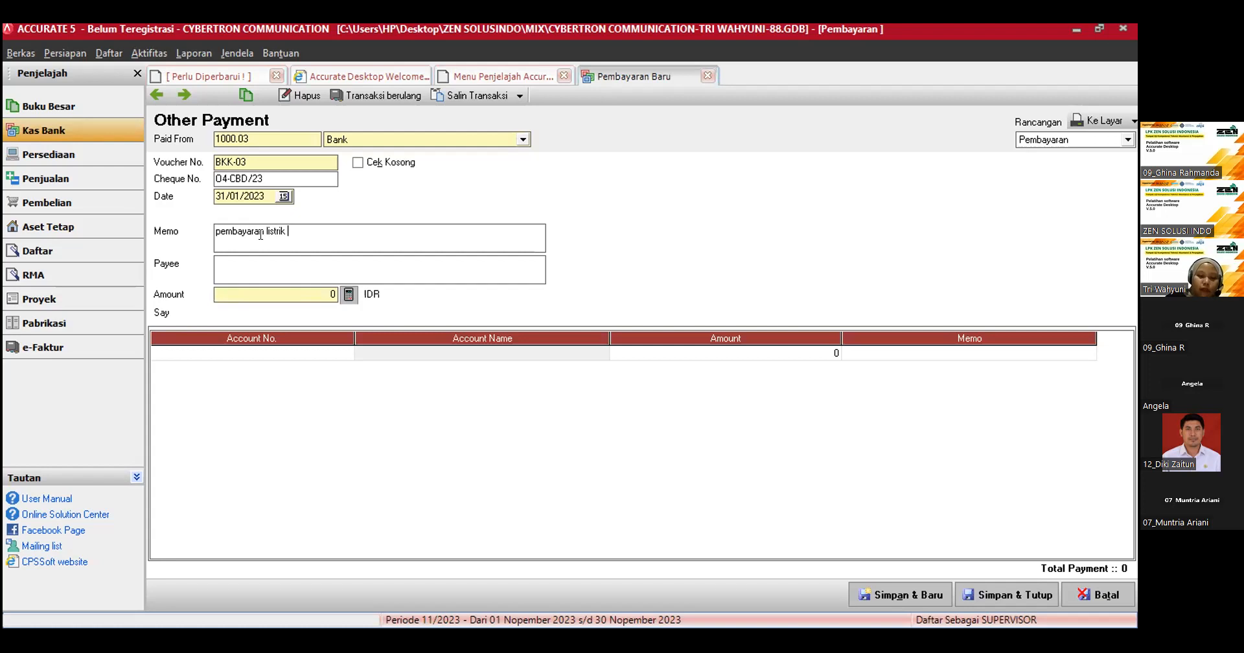
pyautogui.write(' Rp')
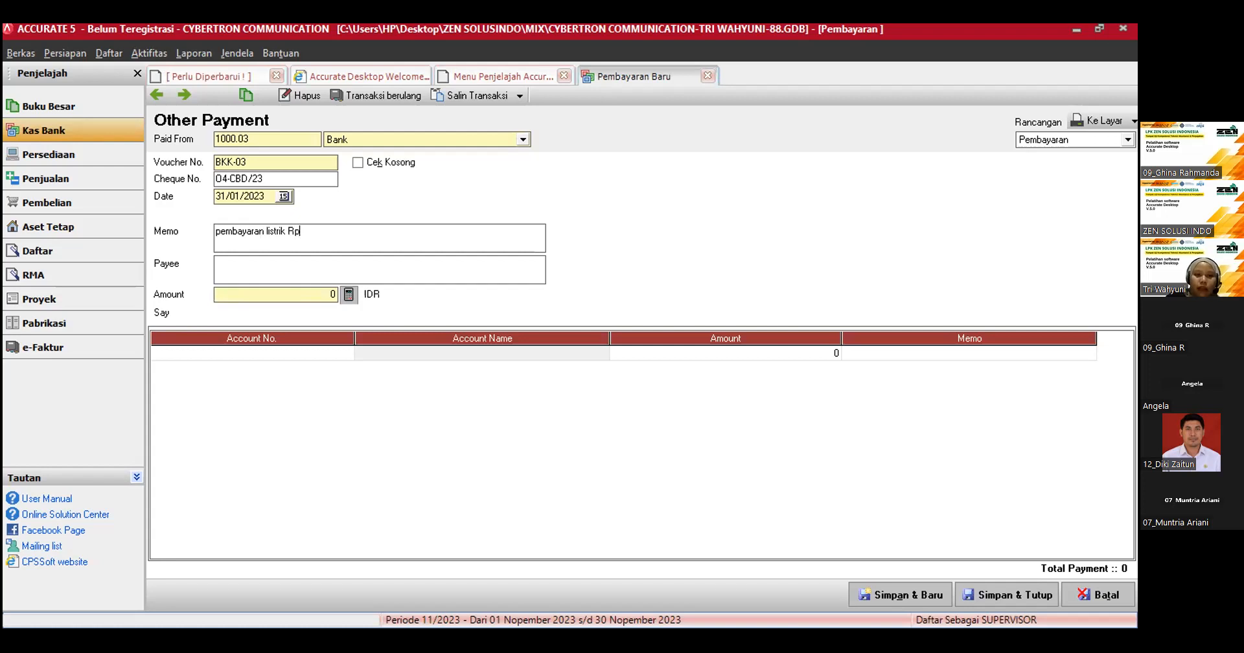
pyautogui.write('. 3.6')
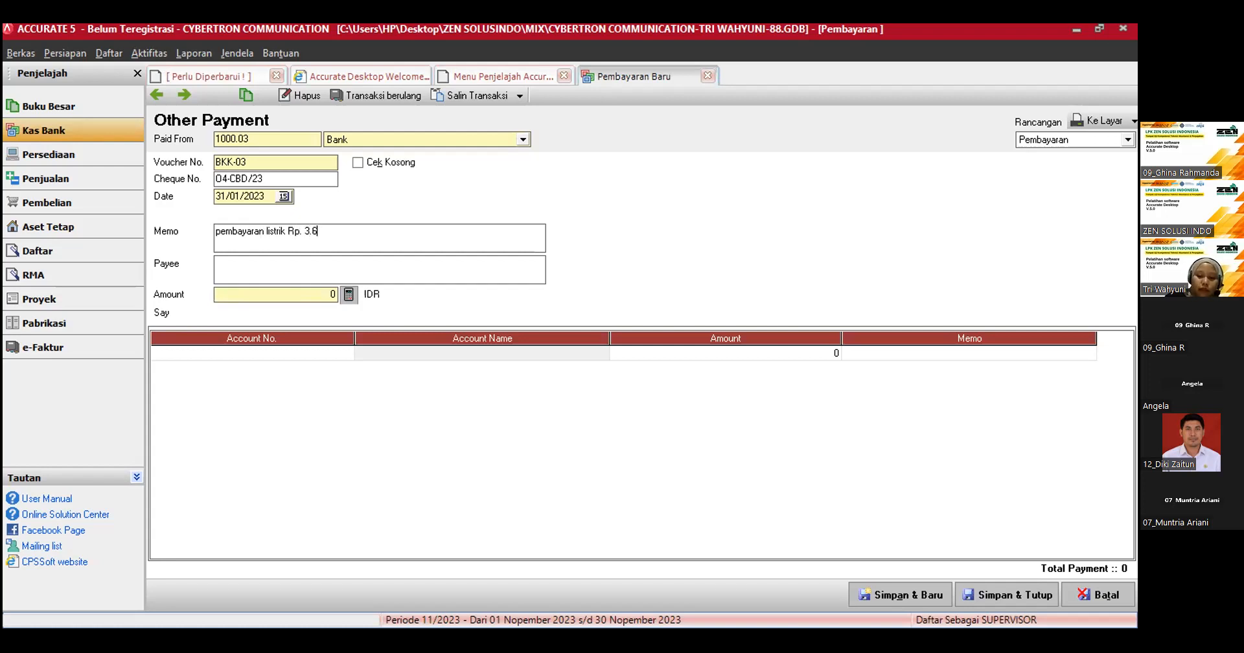
pyautogui.write('00.000 dan air')
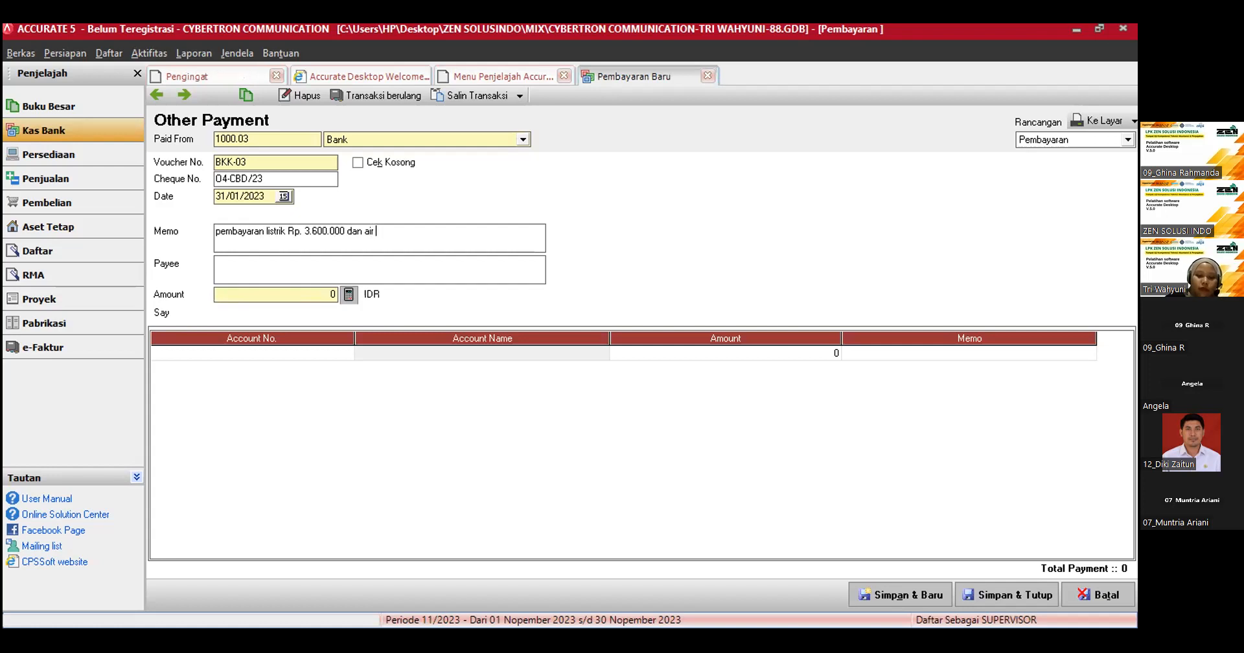
pyautogui.write(' Rp.')
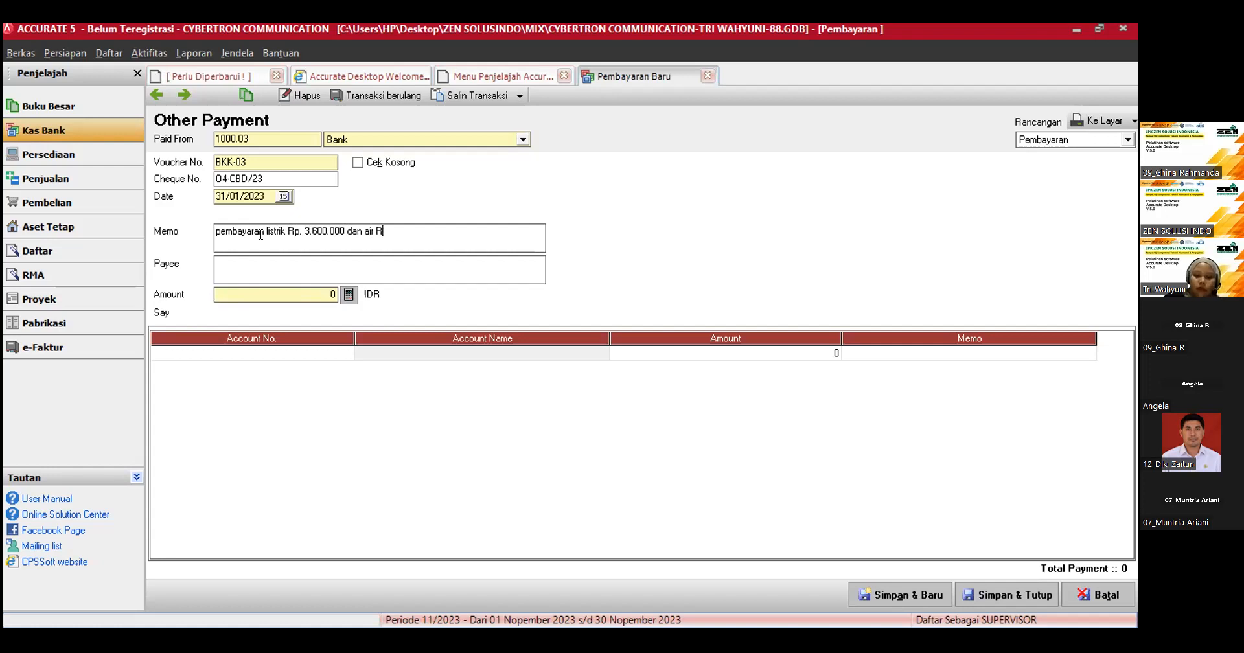
pyautogui.write('1.400.000')
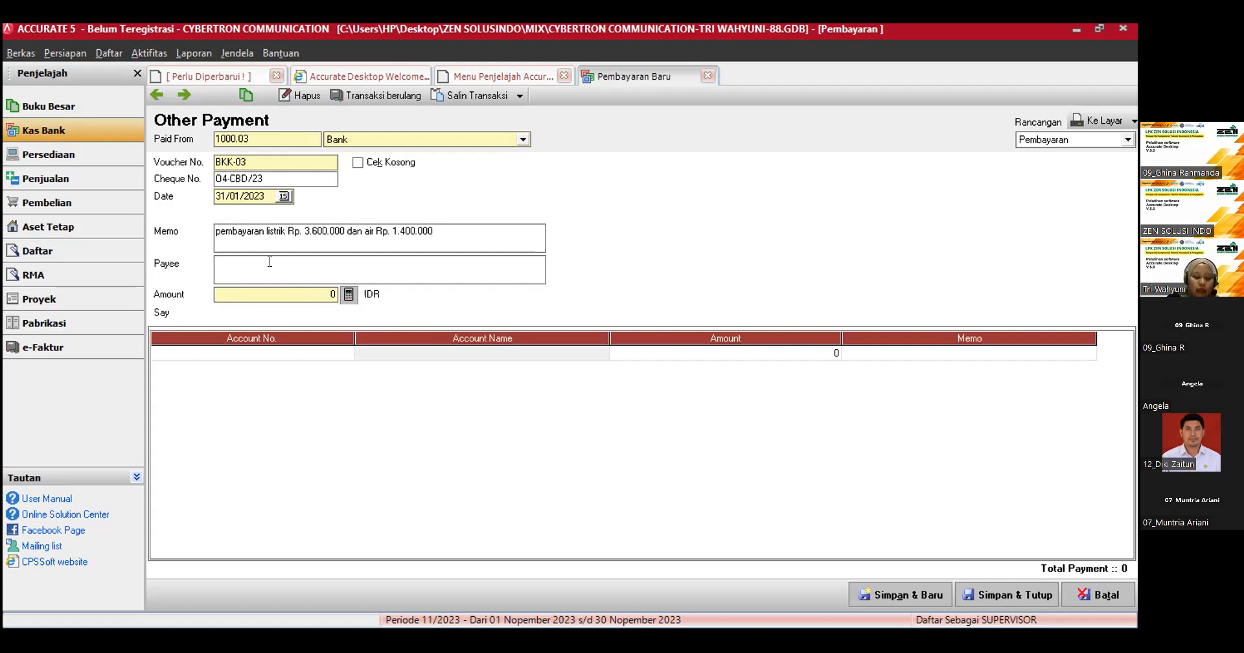
pyautogui.write('PLN')
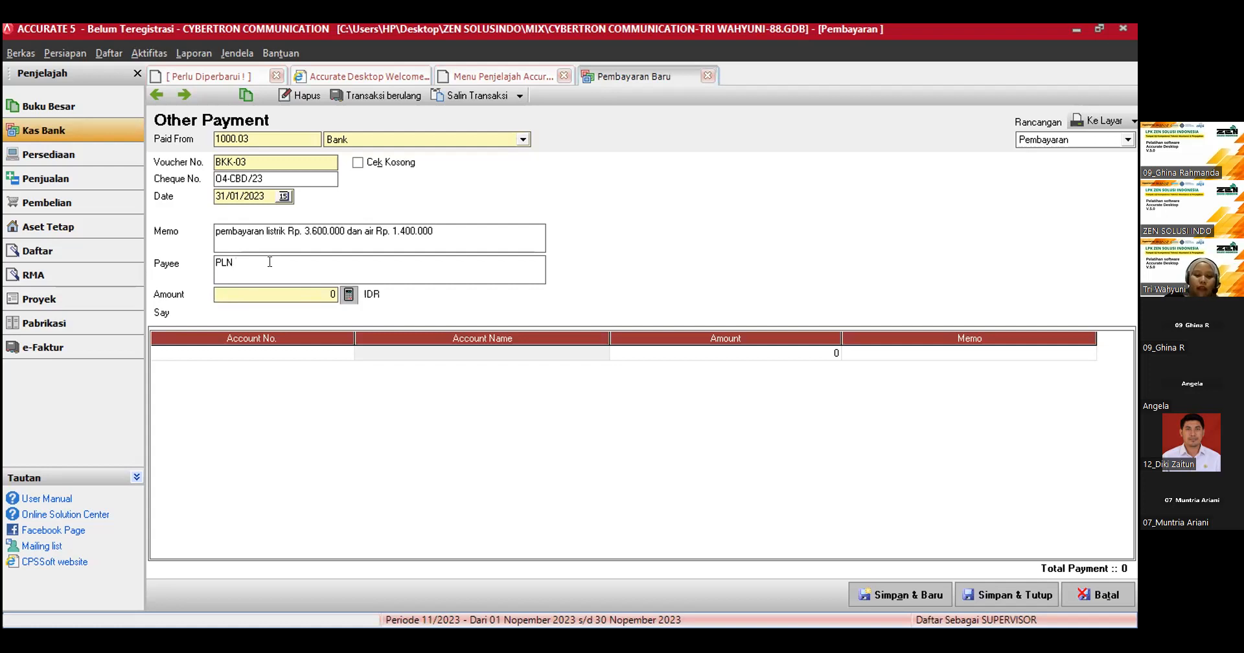
pyautogui.write(' & PAM')
# Step: Add a payment detail line for the Biaya Listrik account with an amount of Rp 3,600,000
pyautogui.click(338, 353)
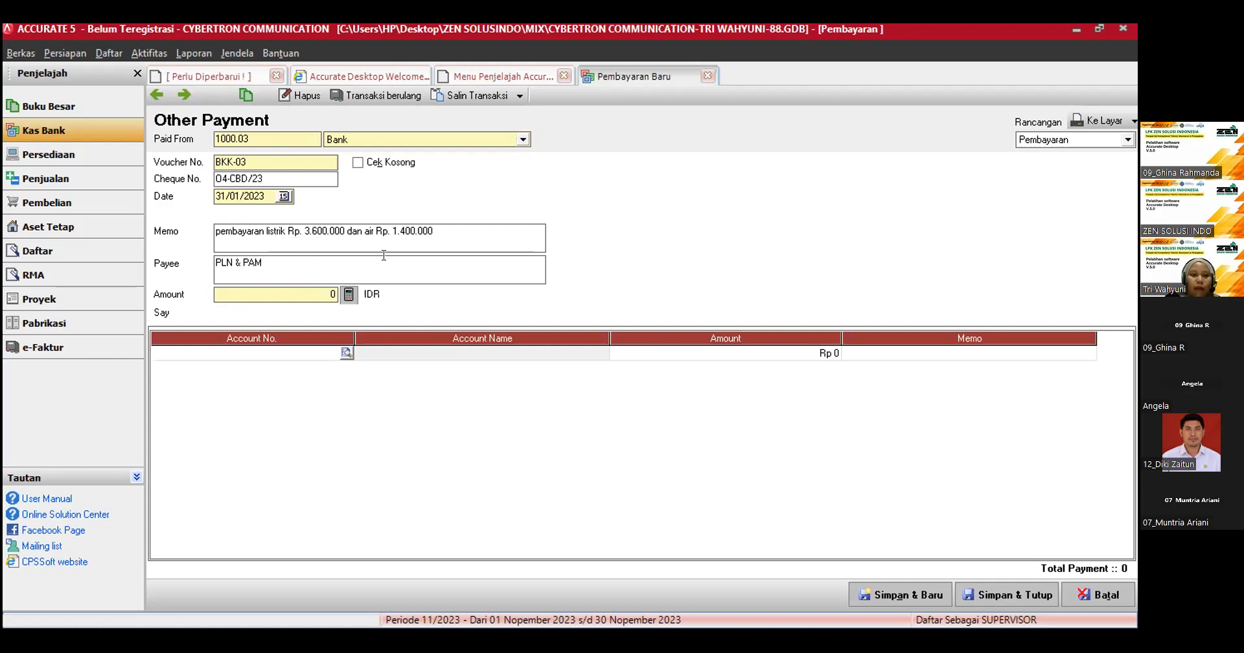
pyautogui.click(347, 354)
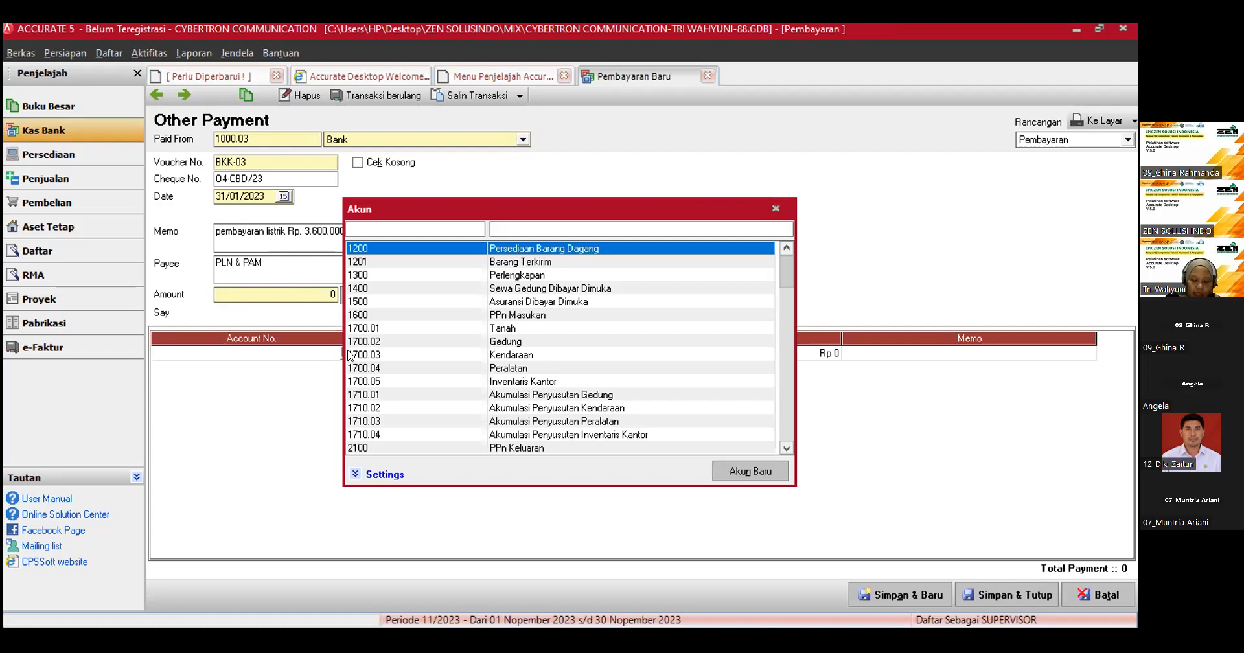
pyautogui.click(492, 229)
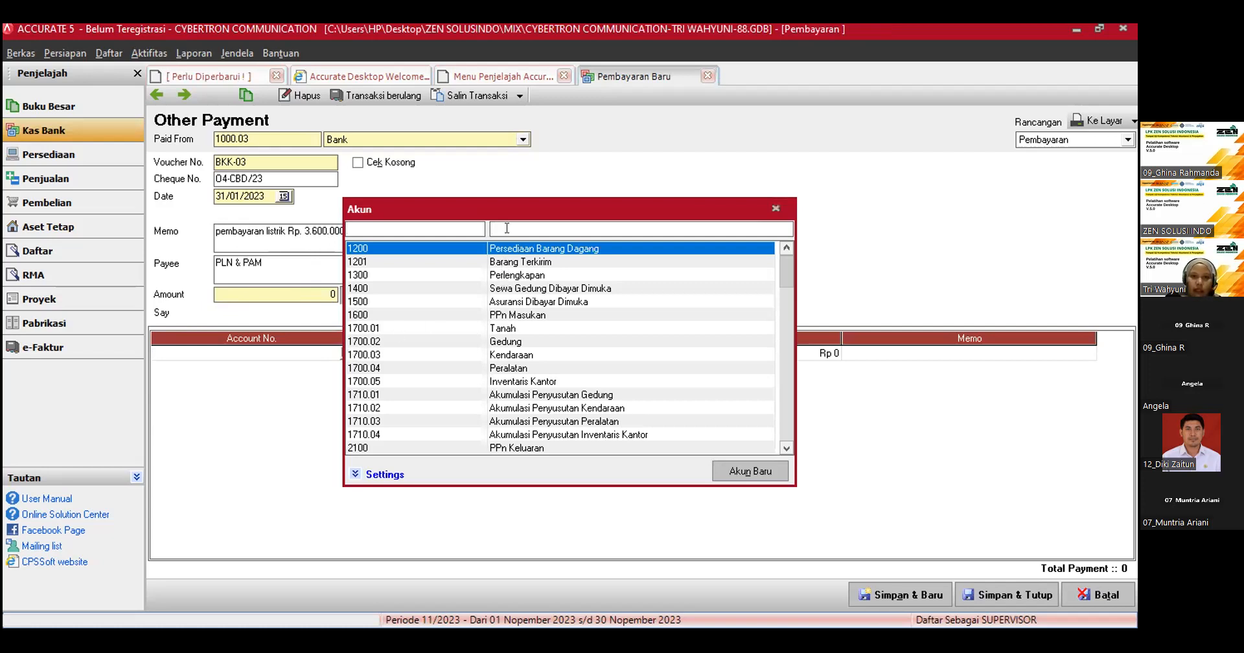
pyautogui.write('lis')
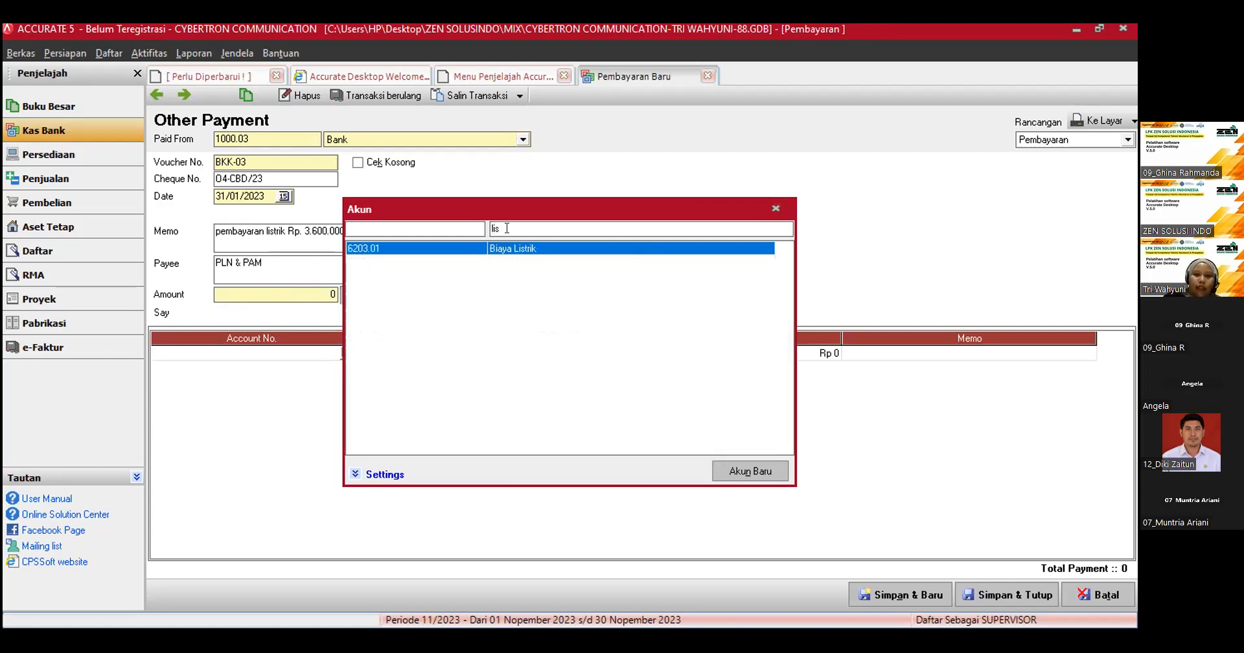
pyautogui.doubleClick(516, 249)
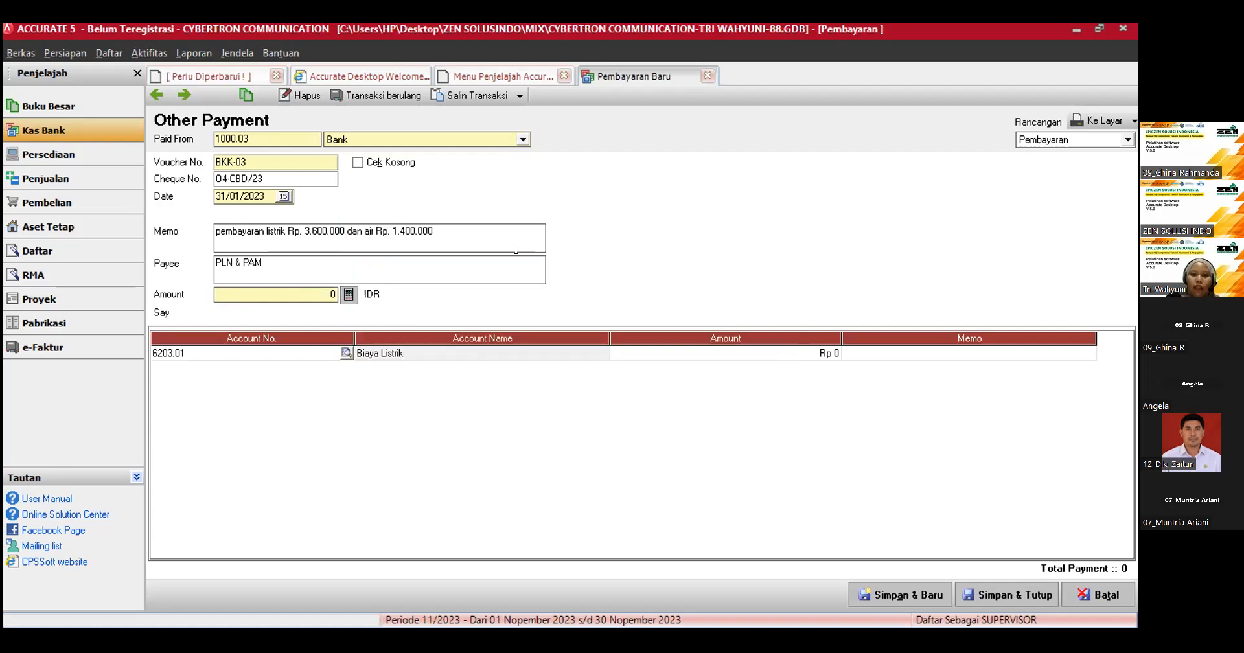
pyautogui.click(726, 358)
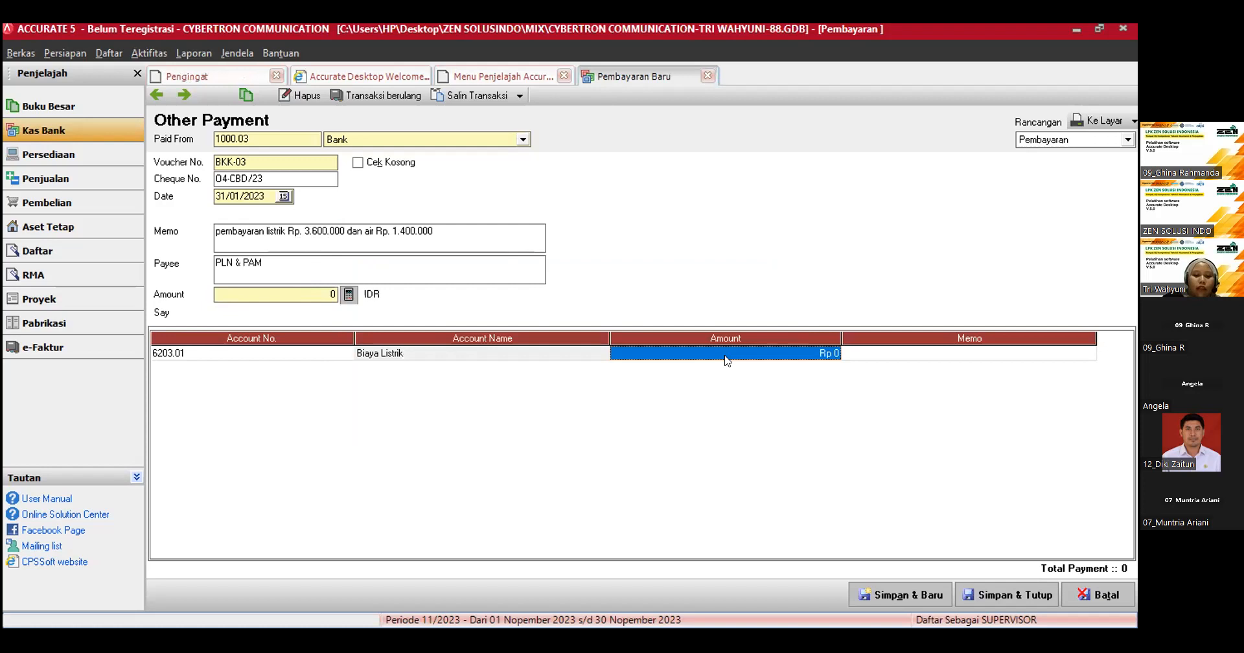
pyautogui.write('3600000')
pyautogui.press('Return')
pyautogui.press('Return')
# Step: Add a second payment detail line for the Biaya PAM account with an amount of Rp 1,400,000
pyautogui.click(348, 368)
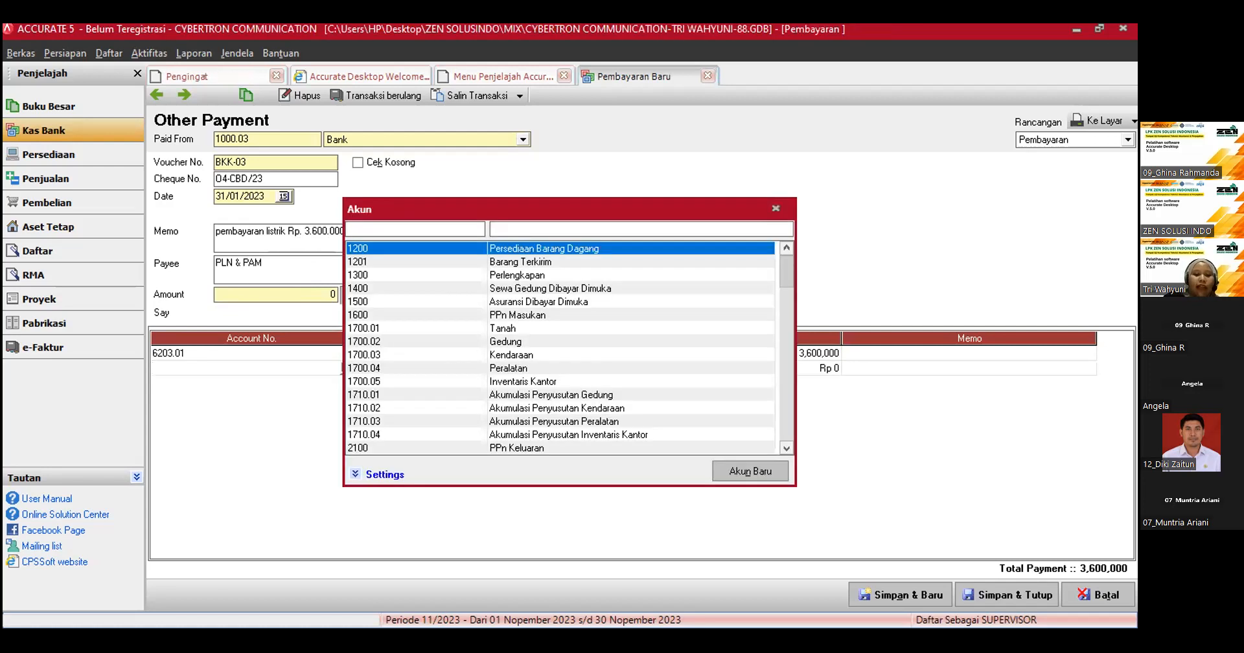
pyautogui.write('air')
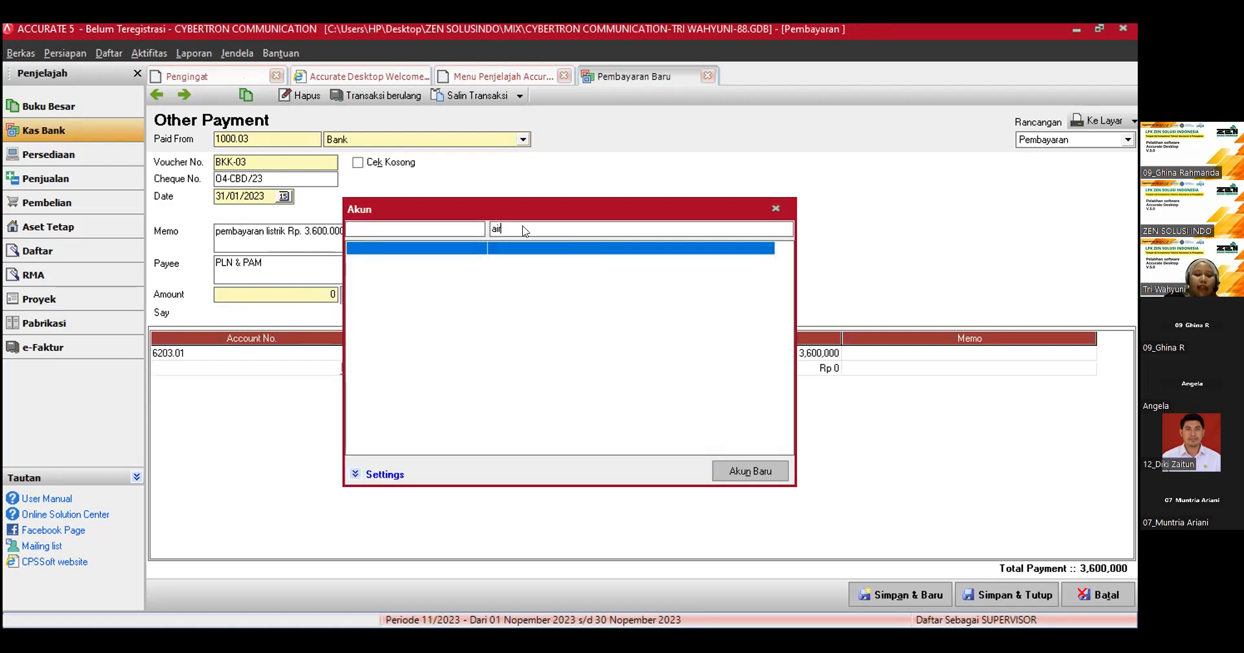
pyautogui.press('BackSpace')
pyautogui.press('BackSpace')
pyautogui.press('BackSpace')
pyautogui.write('p')
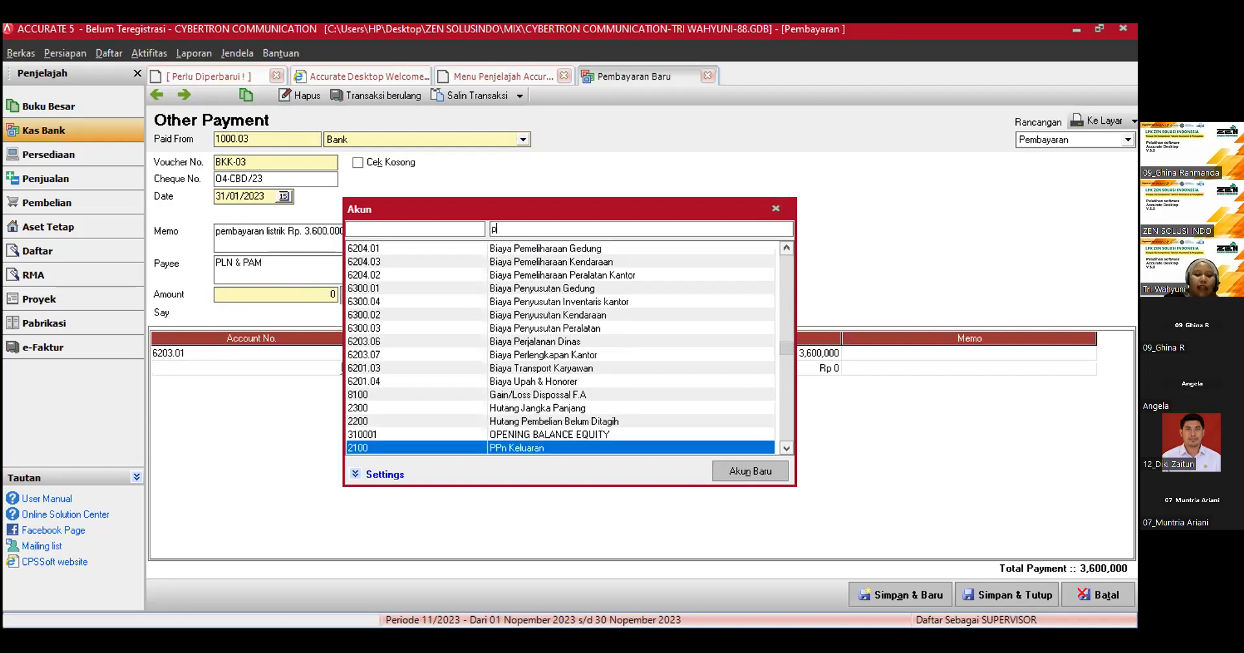
pyautogui.write('am')
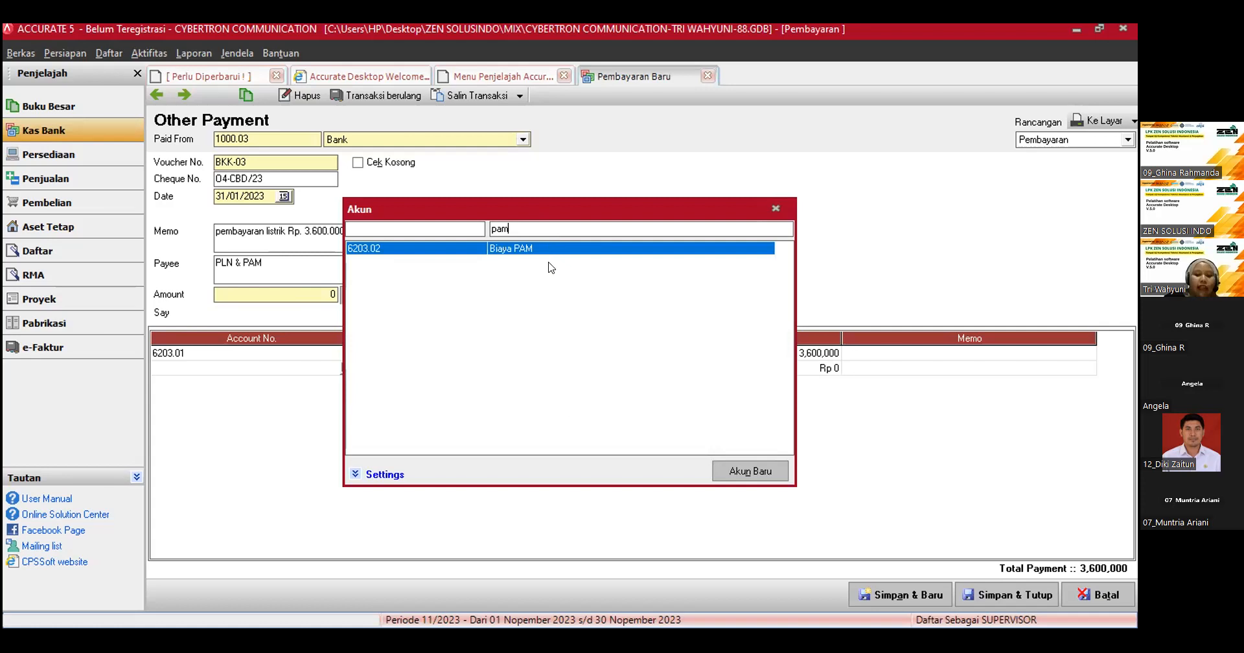
pyautogui.press('Return')
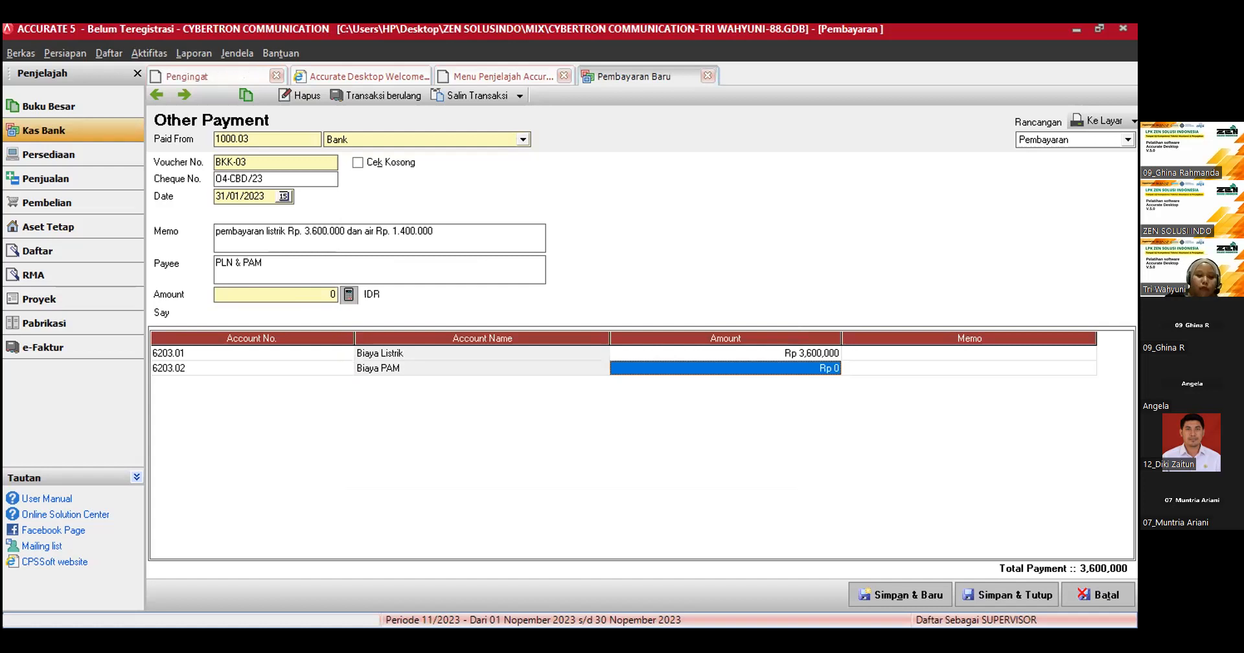
pyautogui.write('1400000')
pyautogui.press('Tab')
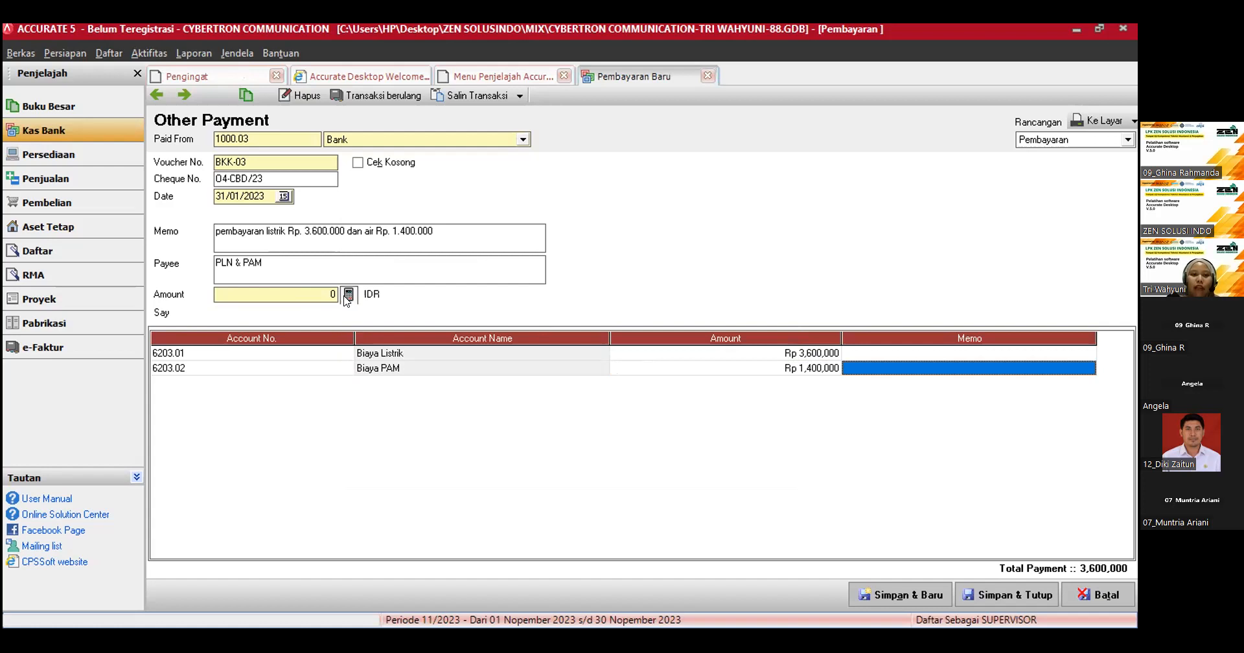
# Step: Calculate the payment's header amount from its detail lines, and save and close the payment
pyautogui.click(348, 295)
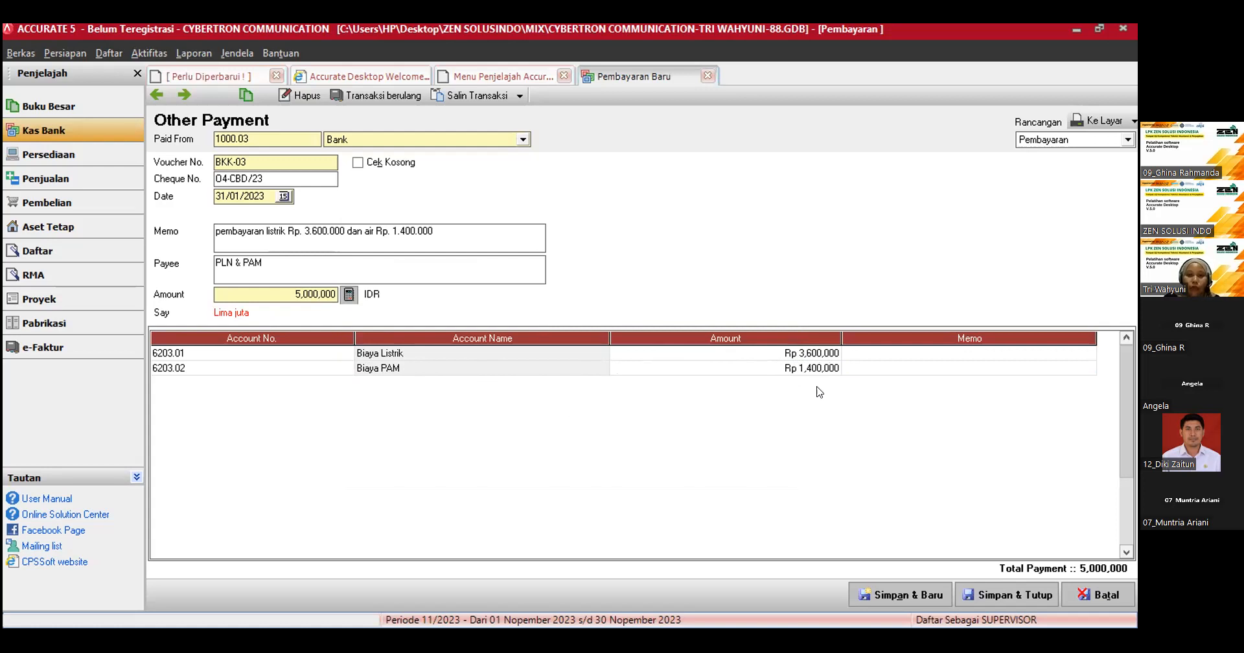
pyautogui.click(992, 600)
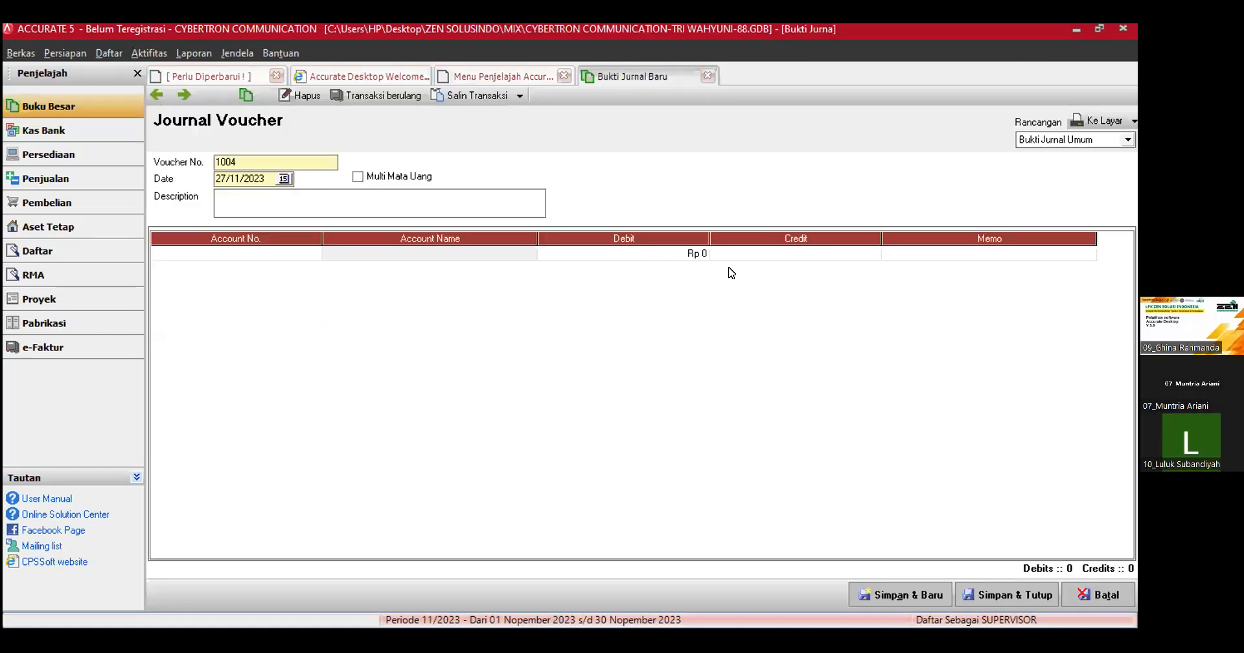
# Step: Set the debit of the Biaya Adm Bank & Buku Cek/Giro line in journal voucher 1004 to 250000
pyautogui.click(776, 274)
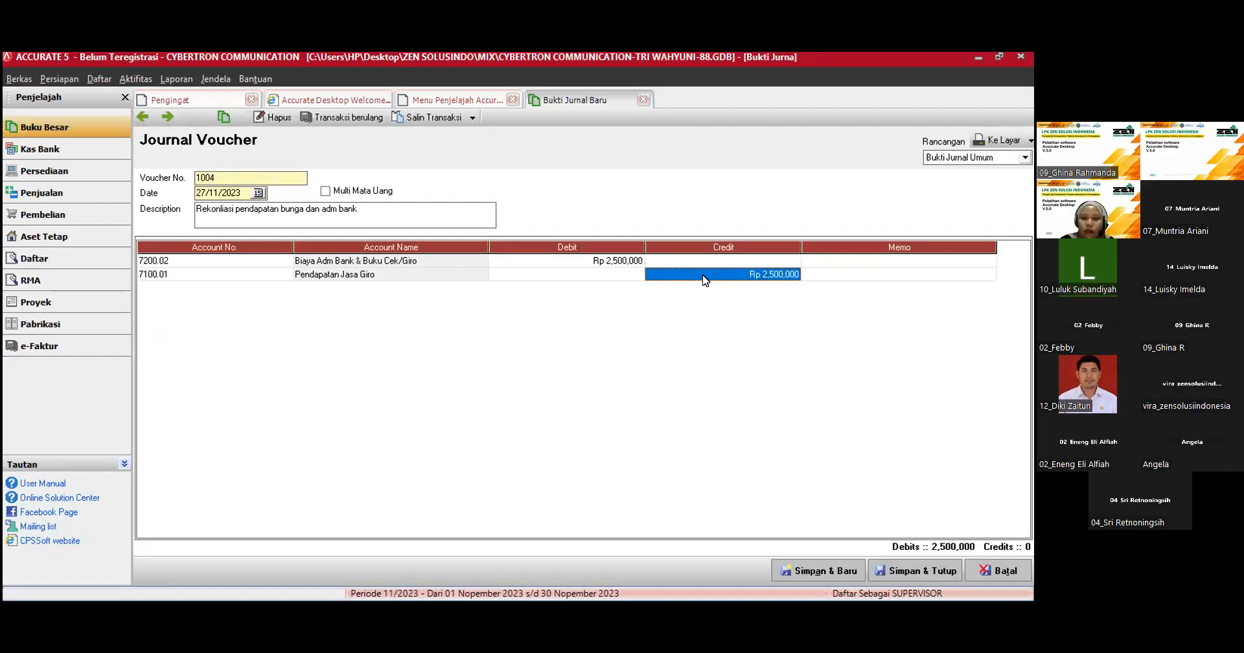
pyautogui.click(616, 260)
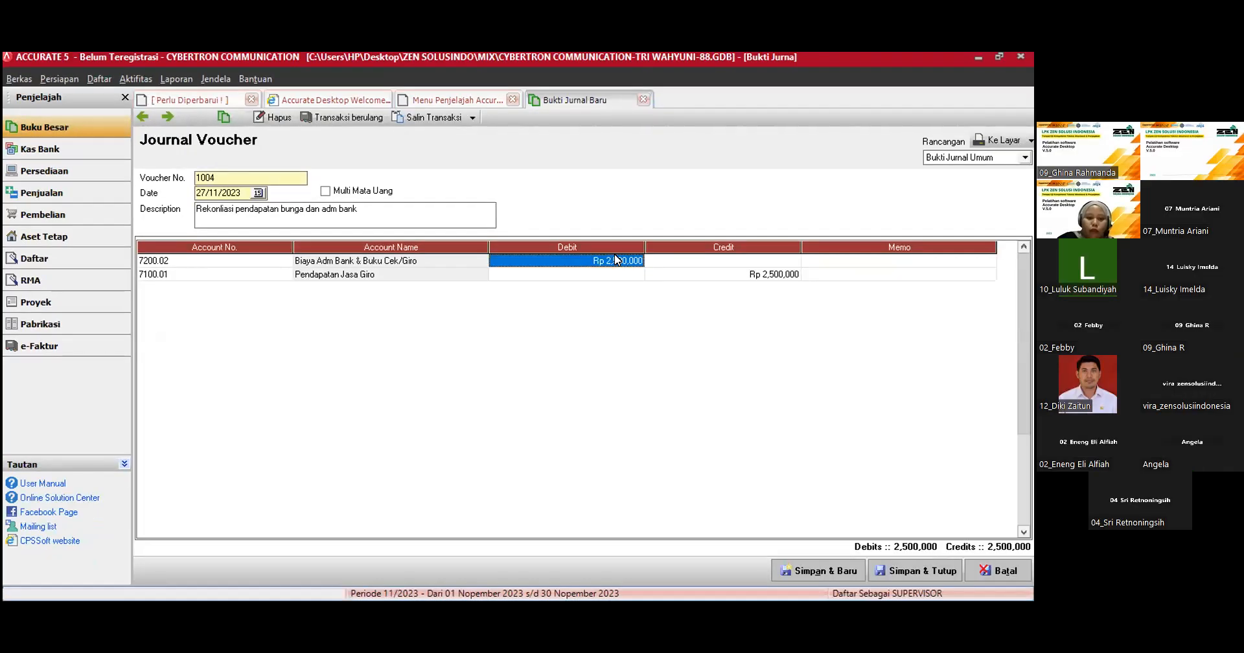
pyautogui.write('250000')
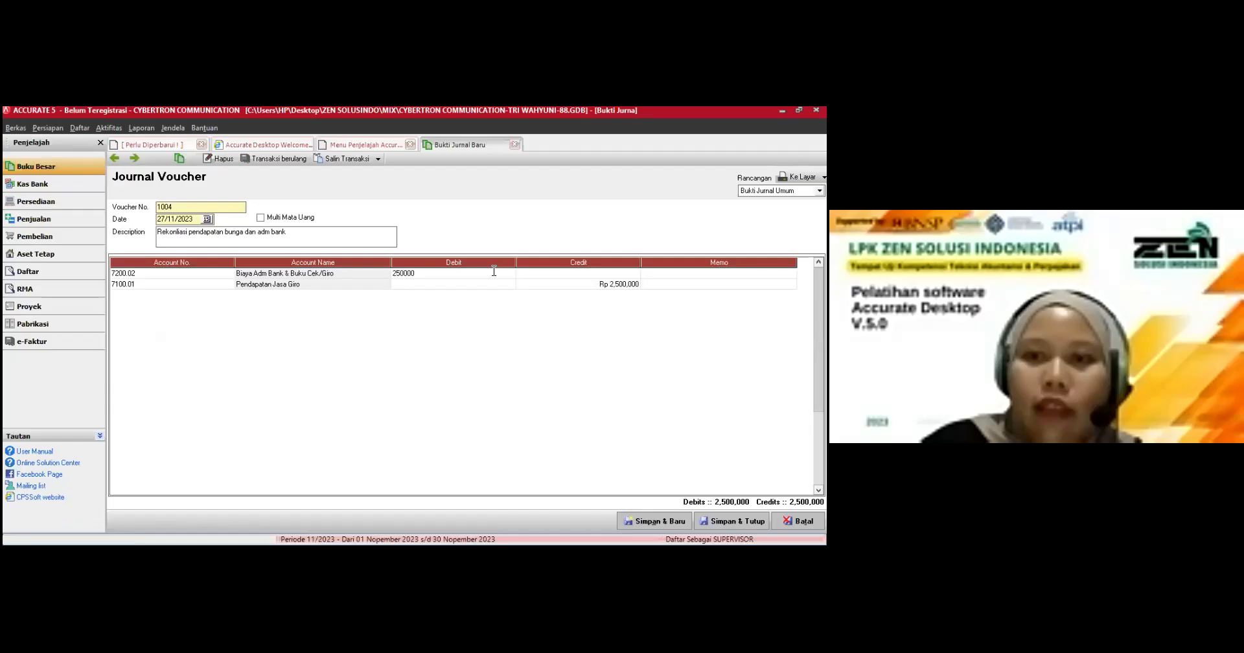
pyautogui.press('Return')
pyautogui.press('Return')
pyautogui.press('Return')
pyautogui.press('Return')
pyautogui.press('Return')
# Step: Set the credit of the Pendapatan Jasa Giro line in the journal voucher to 187500
pyautogui.click(717, 278)
pyautogui.press('BackSpace')
pyautogui.press('BackSpace')
pyautogui.press('BackSpace')
pyautogui.press('BackSpace')
pyautogui.press('BackSpace')
pyautogui.press('BackSpace')
pyautogui.press('BackSpace')
pyautogui.write('1')
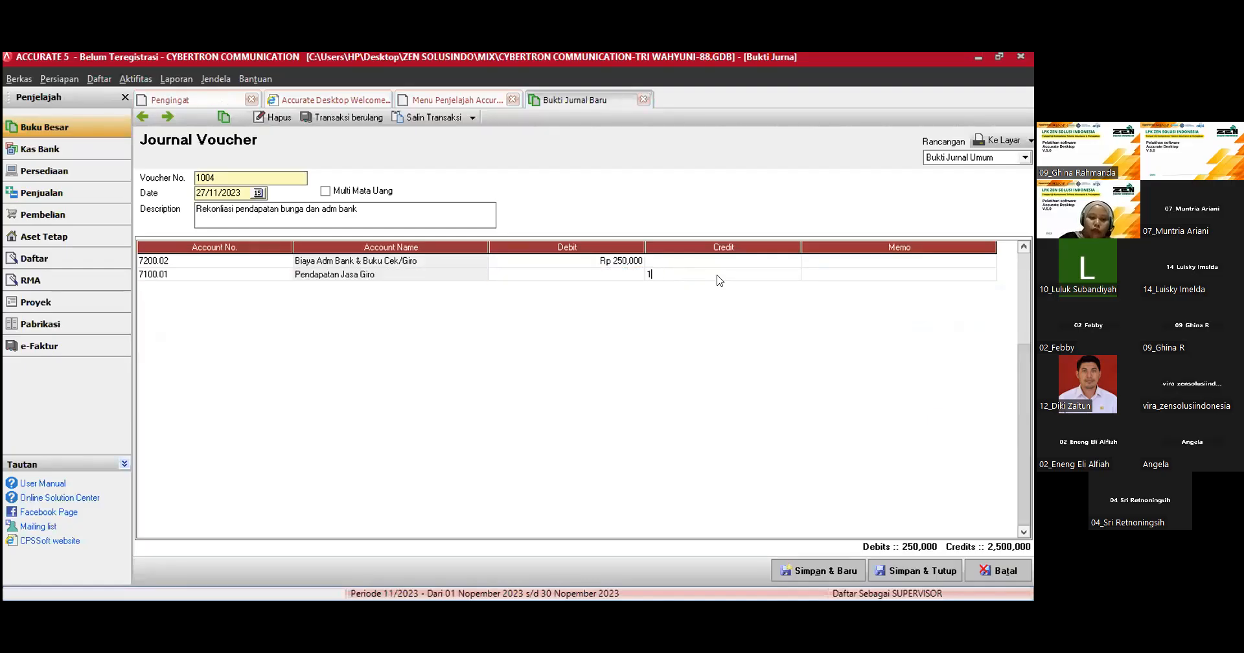
pyautogui.write('87500')
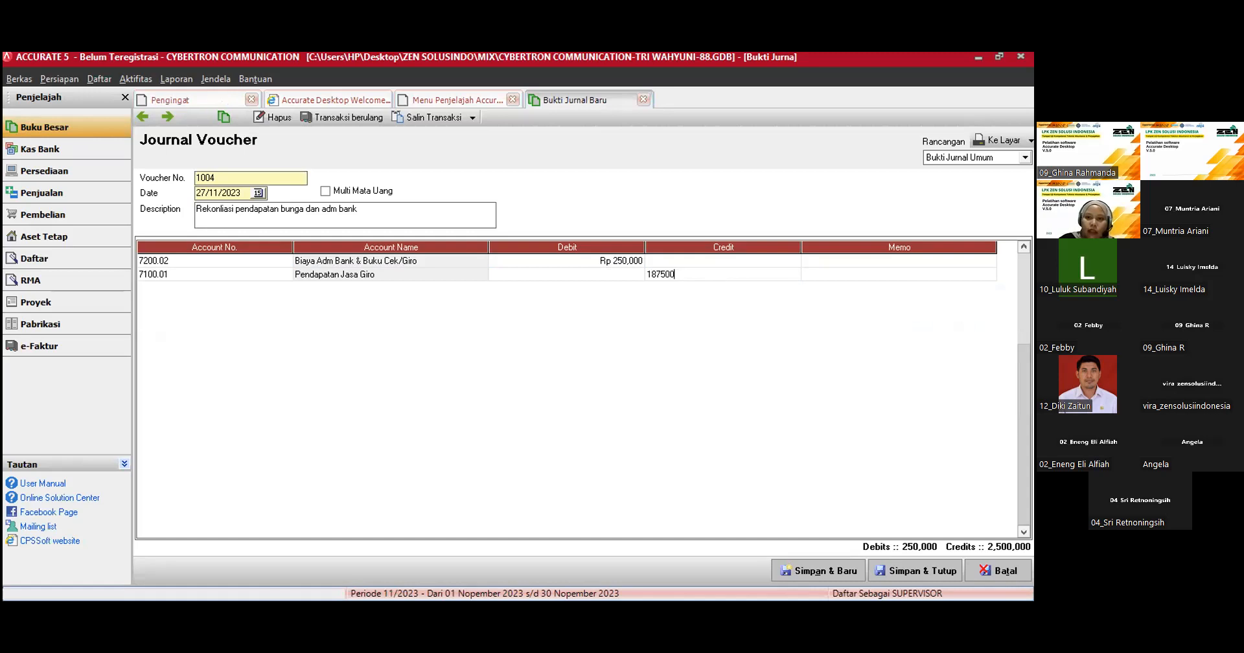